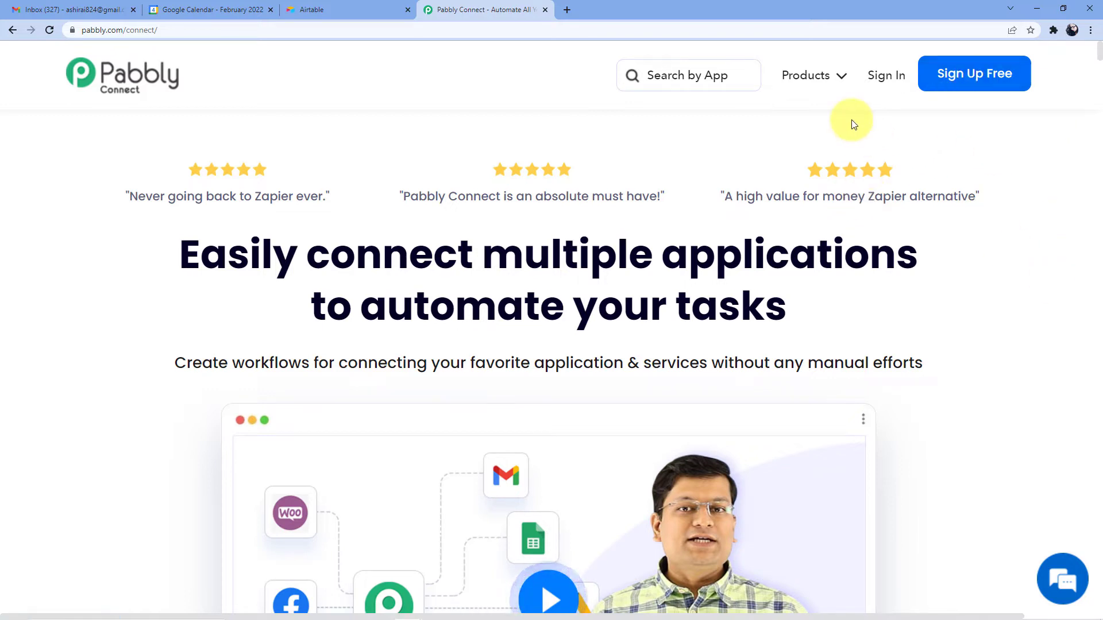
# Sign in to the Pabbly account and open the Pabbly Connect dashboard from the list of all apps
pyautogui.click(883, 77)
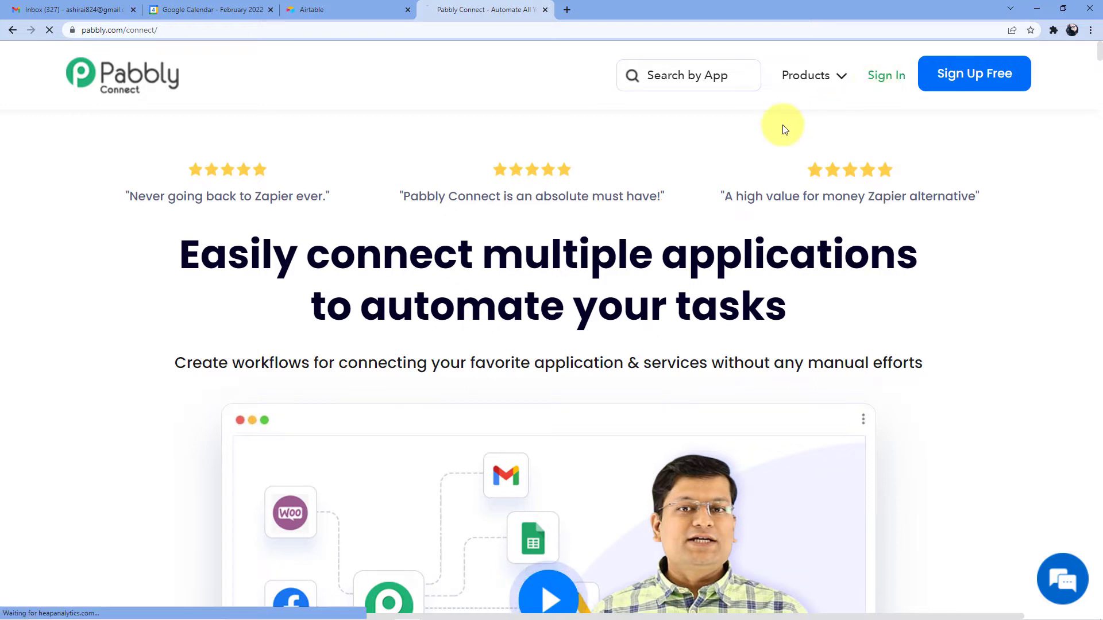
pyautogui.click(756, 486)
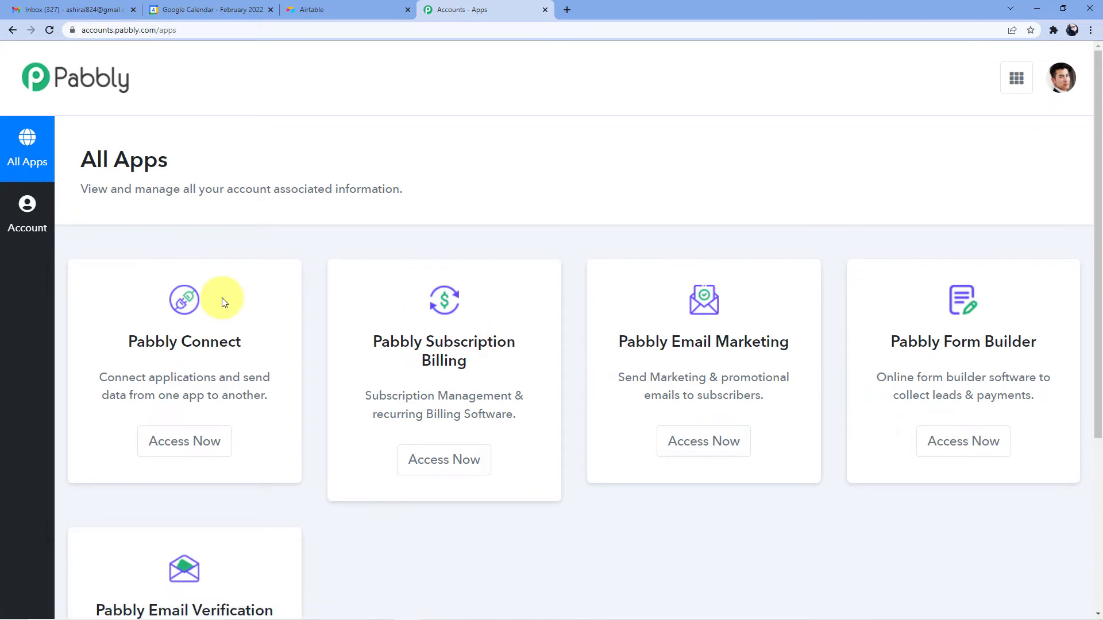
pyautogui.scroll(-2, 223, 307)
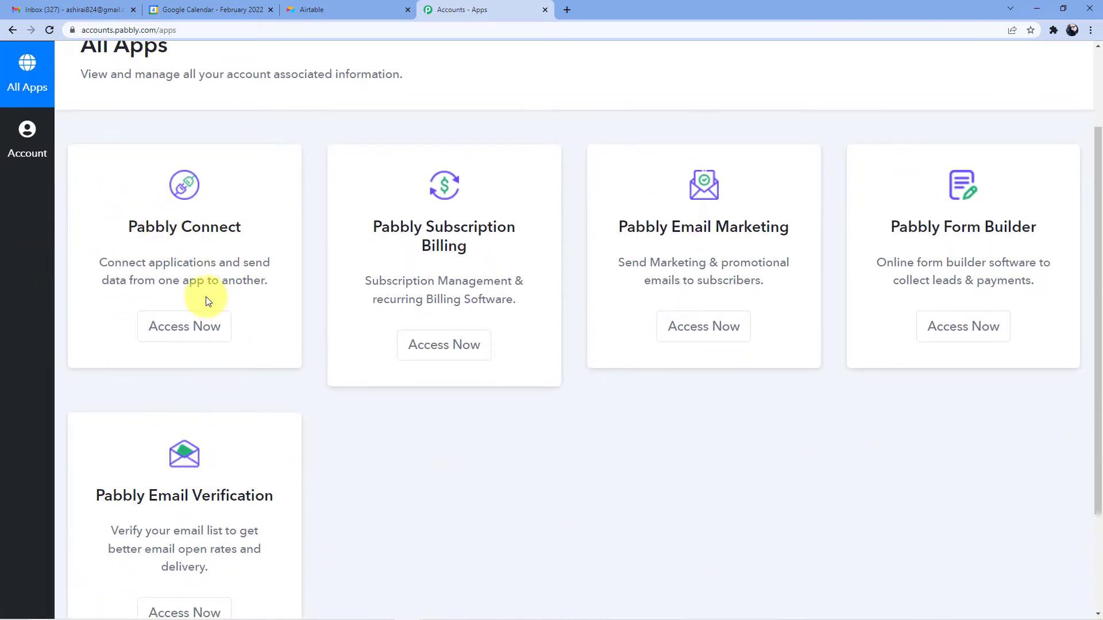
pyautogui.click(181, 320)
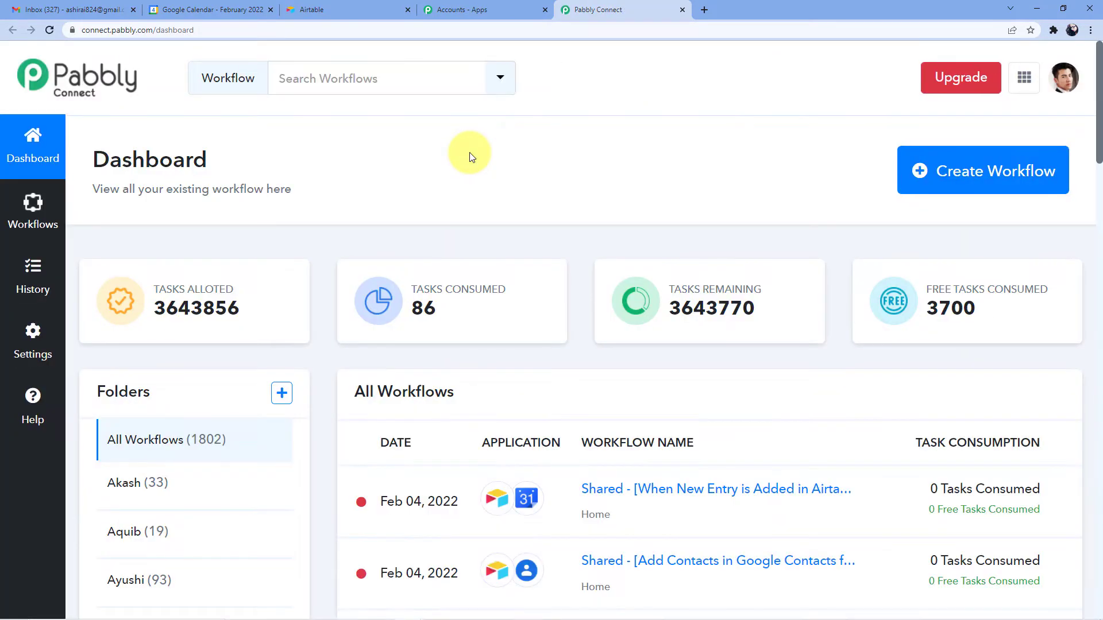
# Create a new workflow named "Airtable to Google Calender integration"
pyautogui.click(920, 170)
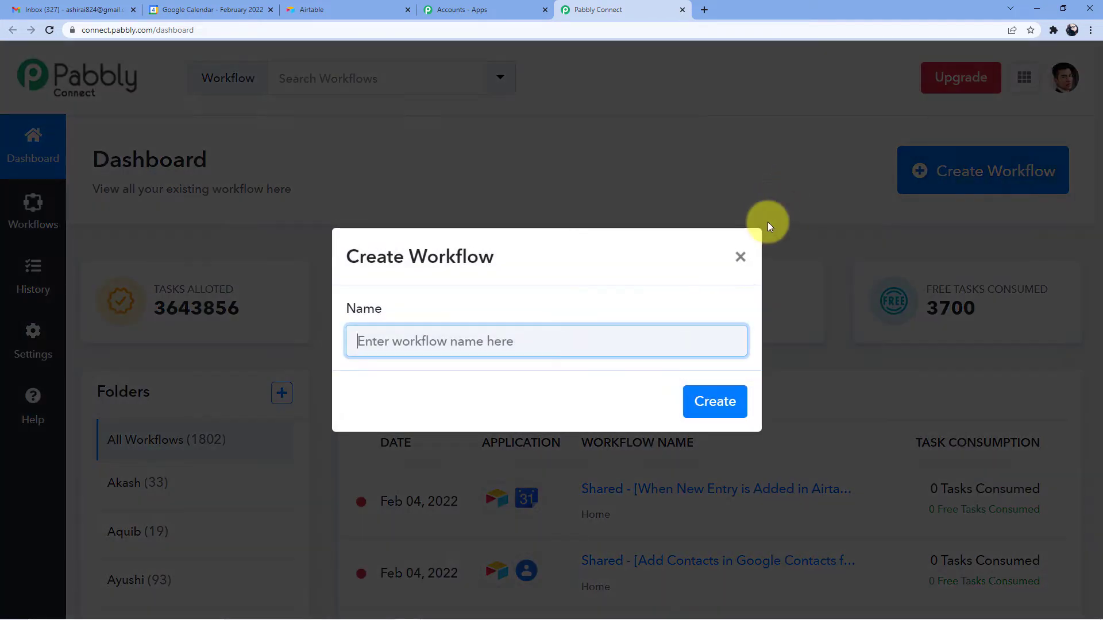
pyautogui.click(472, 339)
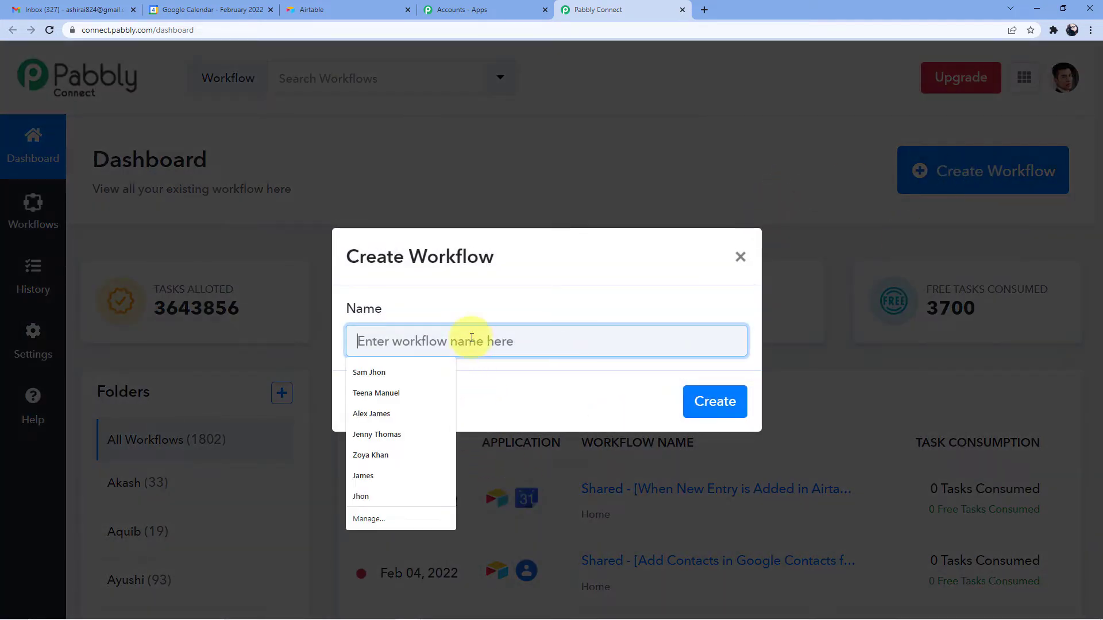
pyautogui.write('Airtable to Google Contacts')
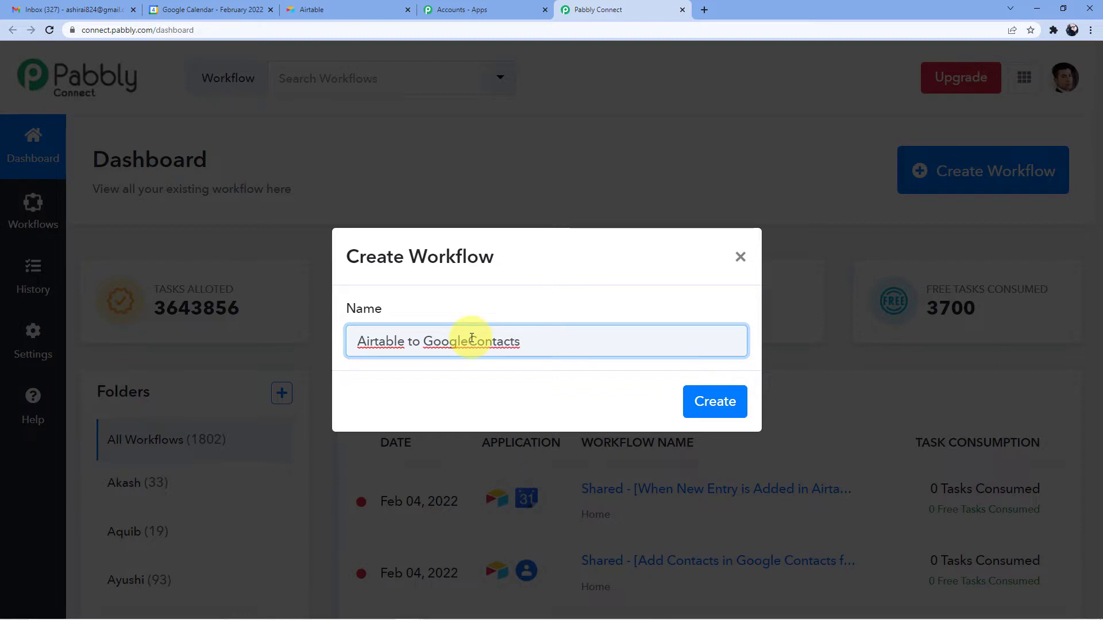
pyautogui.click(518, 344)
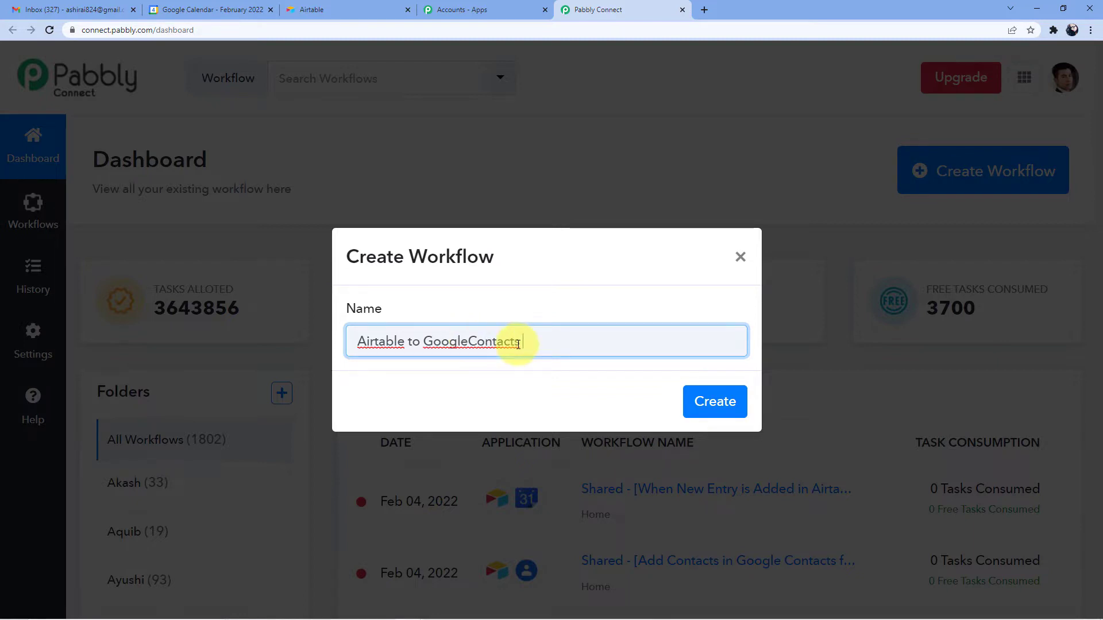
pyautogui.press('BackSpace')
pyautogui.press('BackSpace')
pyautogui.write('Cl')
pyautogui.write('lweb')
pyautogui.write('ender')
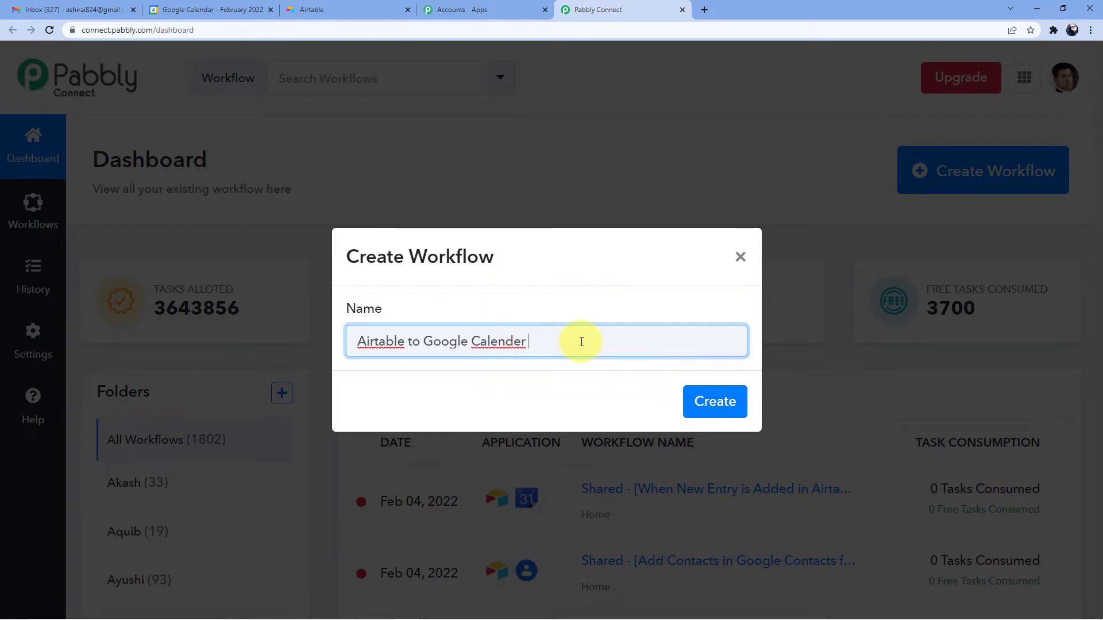
pyautogui.write(' integration')
pyautogui.click(714, 399)
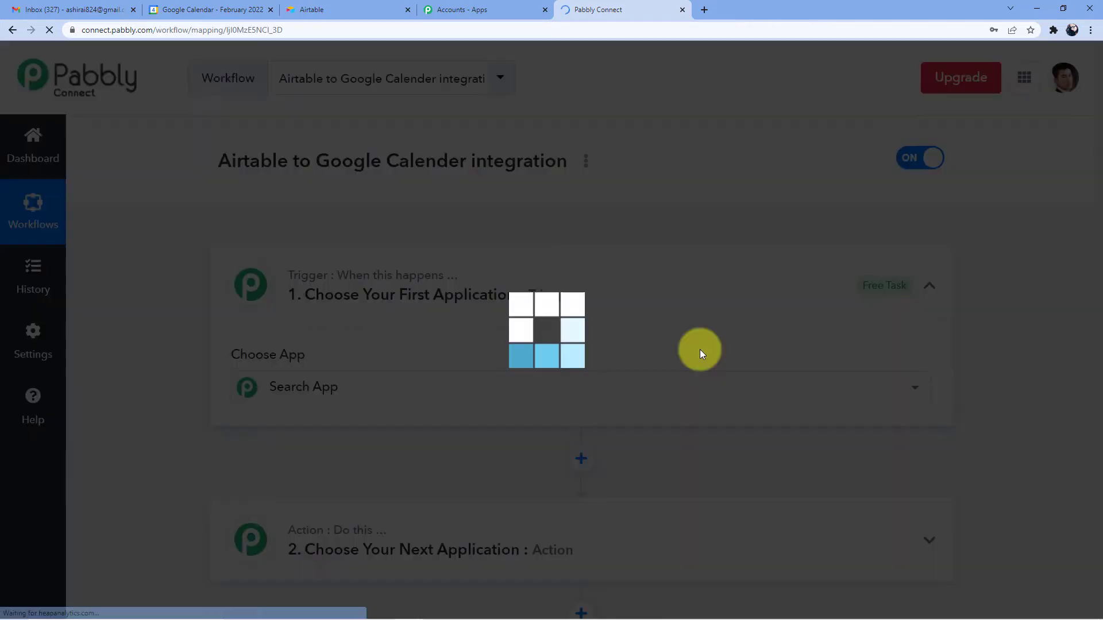
# Examine the trigger and action sections of the new workflow
pyautogui.scroll(-7, 316, 330)
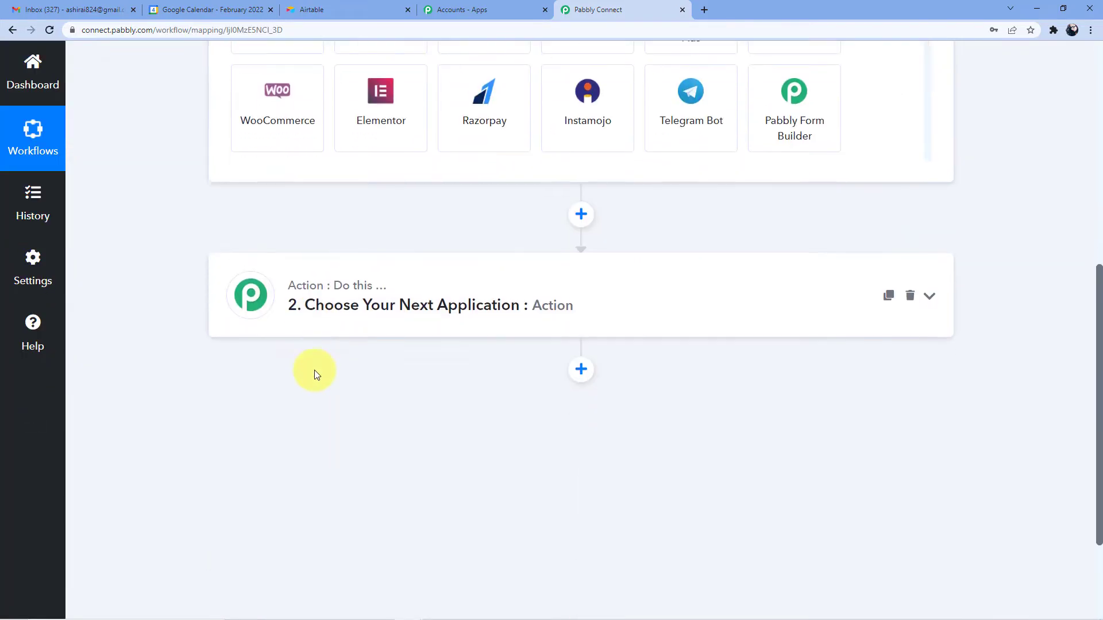
pyautogui.scroll(5, 316, 362)
pyautogui.scroll(-7, 344, 214)
pyautogui.scroll(3, 347, 236)
pyautogui.scroll(6, 347, 235)
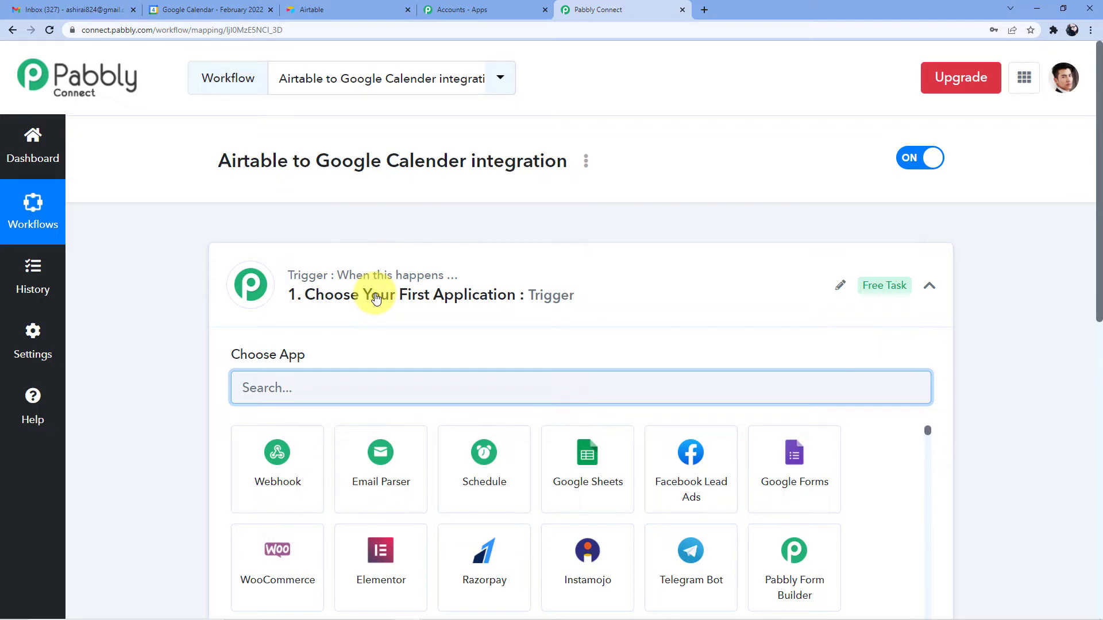
pyautogui.scroll(-5, 376, 298)
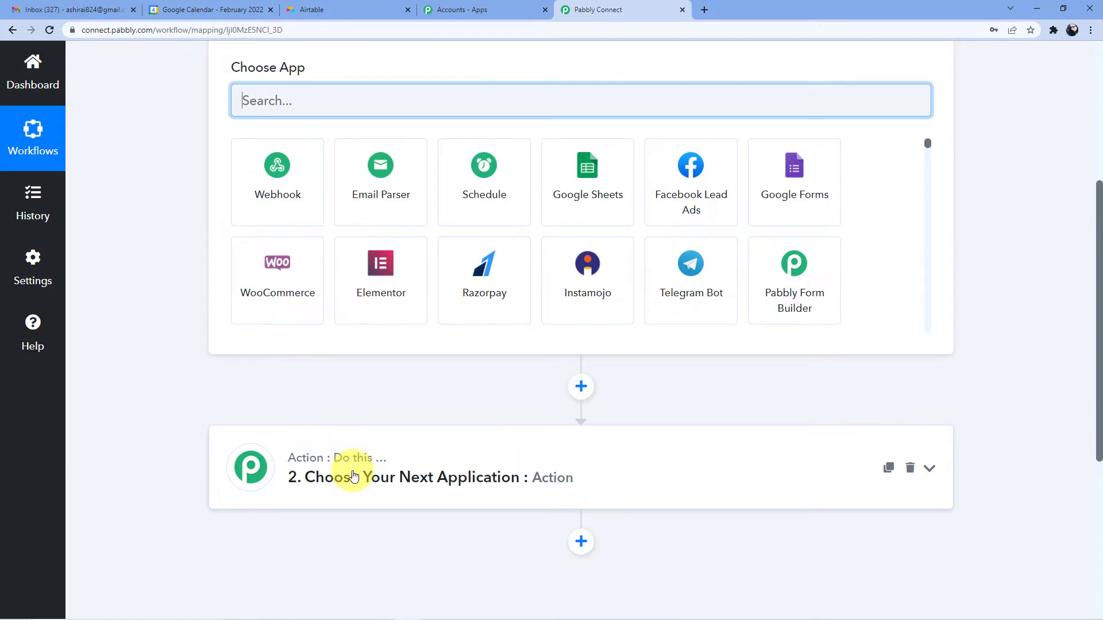
pyautogui.scroll(5, 345, 459)
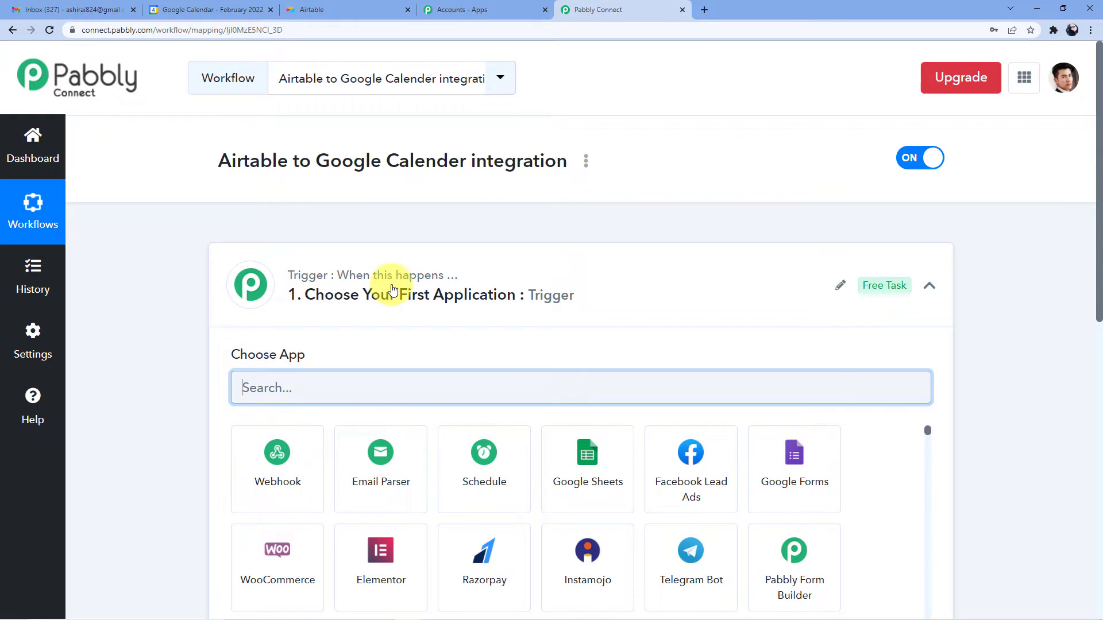
# Choose Airtable as the workflow's trigger application and set its trigger event to New Record
pyautogui.write('Airtabl')
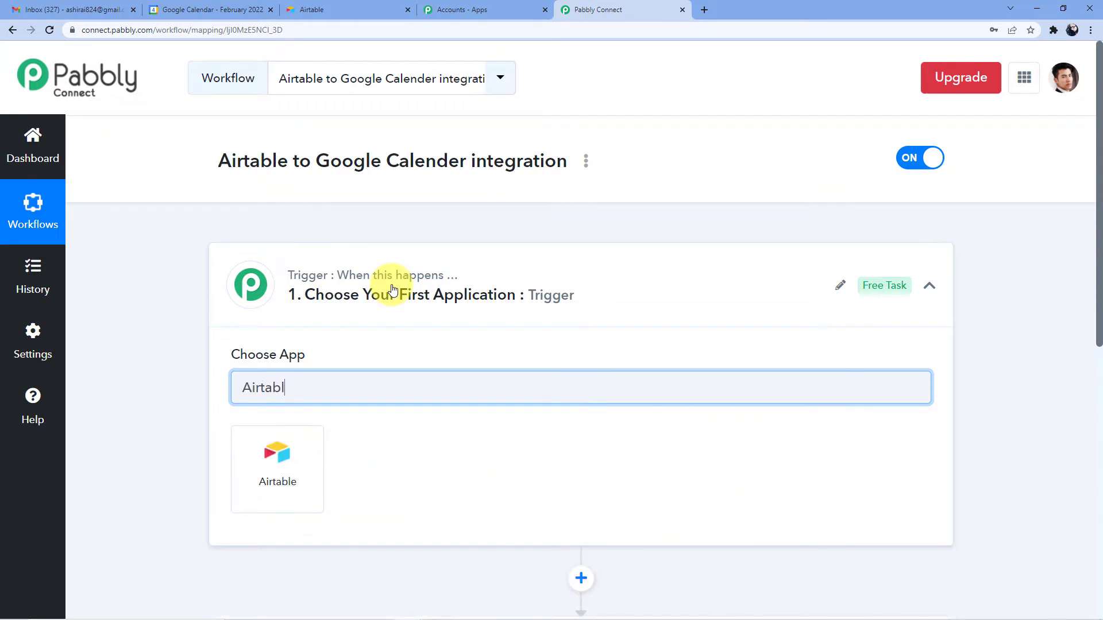
pyautogui.write('e')
pyautogui.scroll(-3, 385, 293)
pyautogui.click(309, 304)
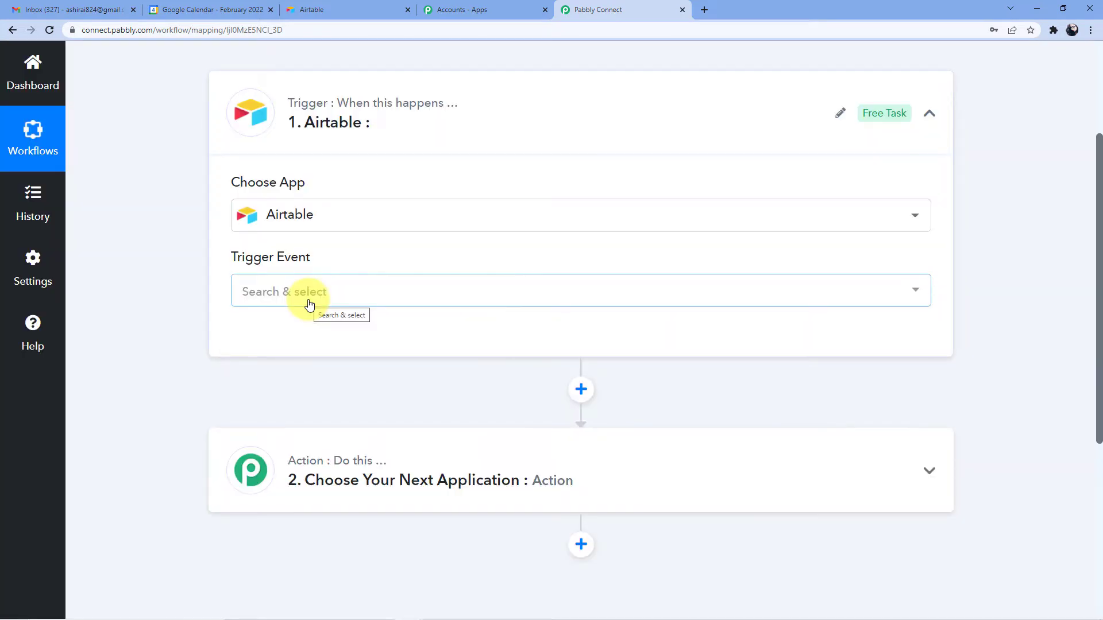
pyautogui.scroll(-1, 322, 230)
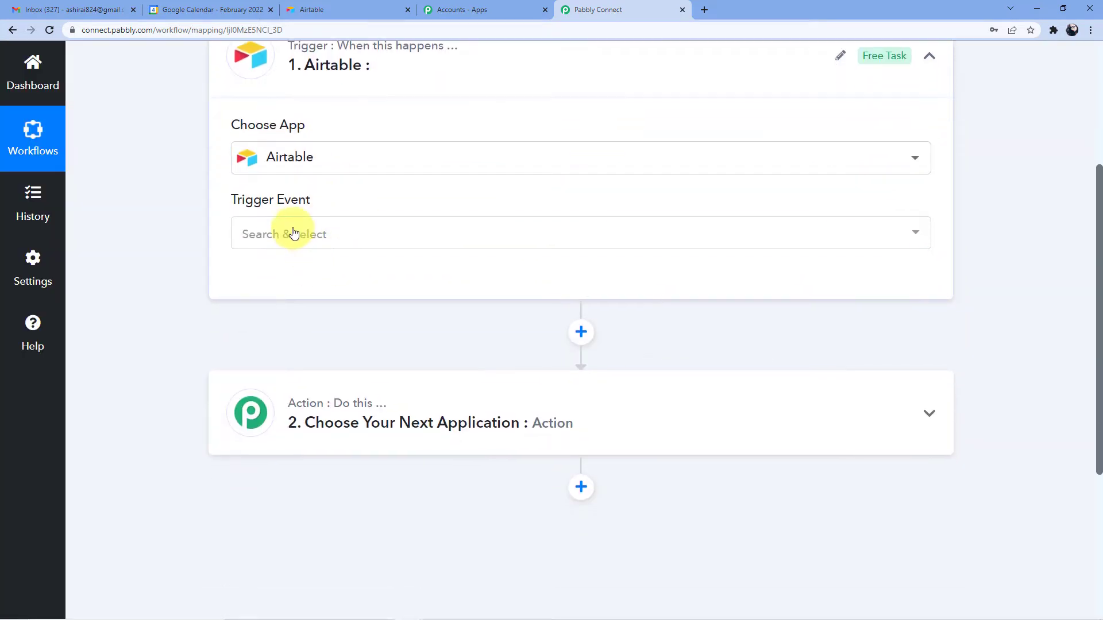
pyautogui.click(293, 232)
pyautogui.click(320, 328)
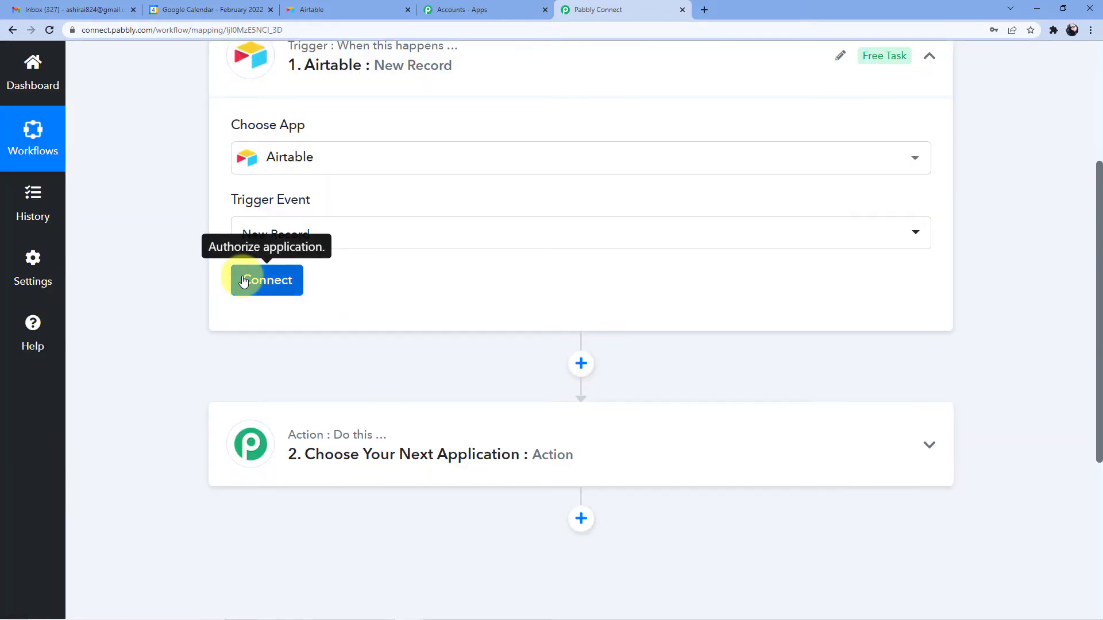
# Open the Airtable connection settings and delete the existing Airtable #51 connection
pyautogui.click(243, 280)
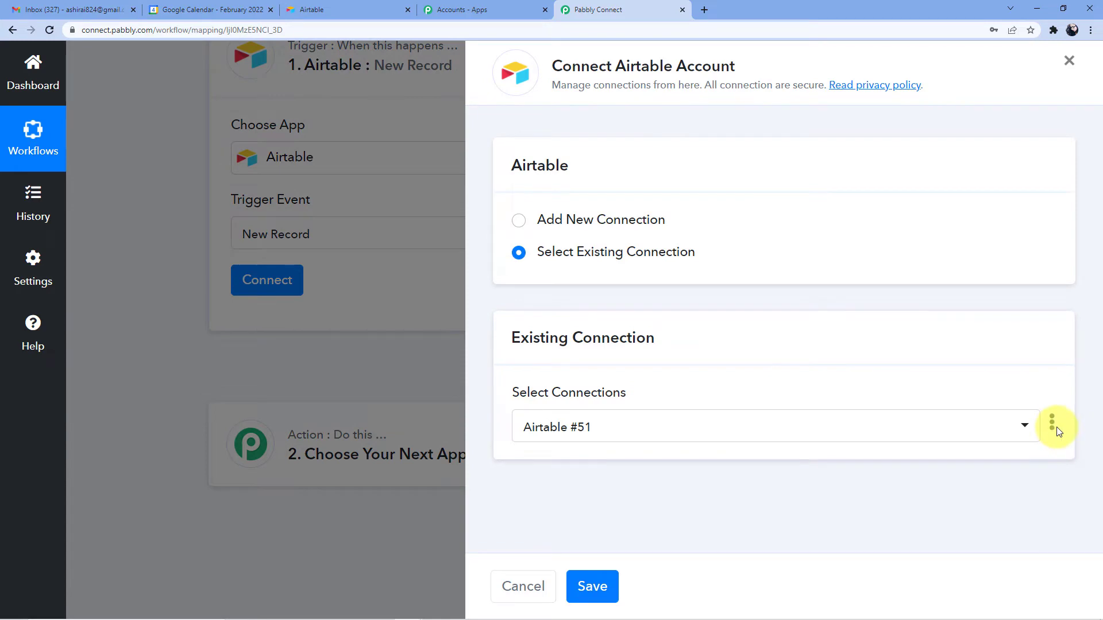
pyautogui.click(1057, 427)
pyautogui.click(951, 480)
pyautogui.click(546, 416)
pyautogui.click(544, 413)
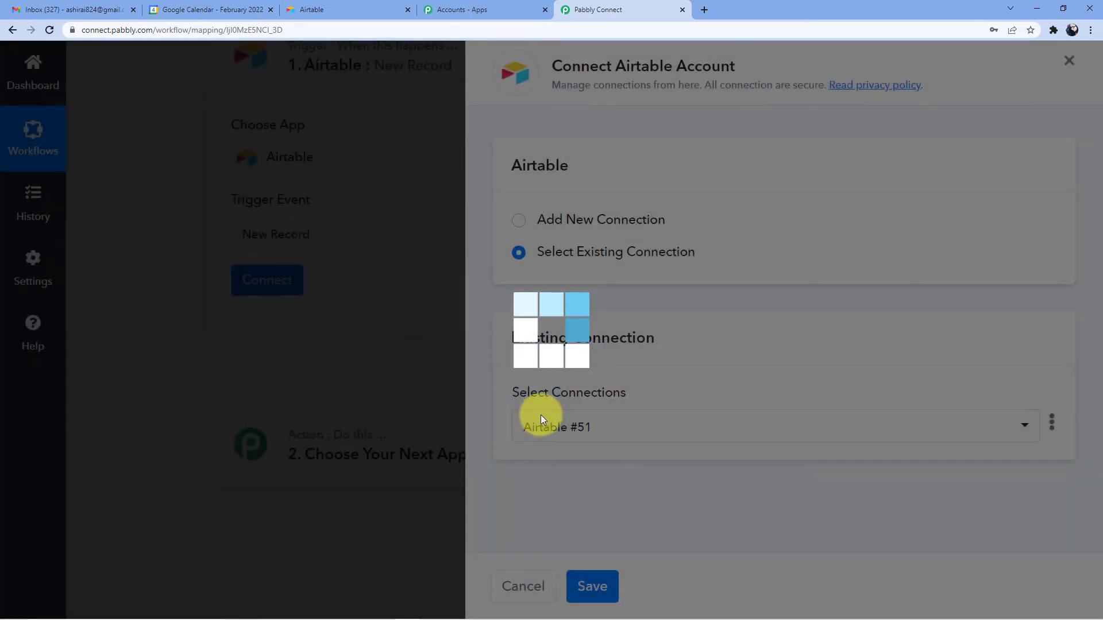
pyautogui.click(562, 412)
# Choose to add a new Airtable connection and read the note on where to get its API key
pyautogui.click(605, 219)
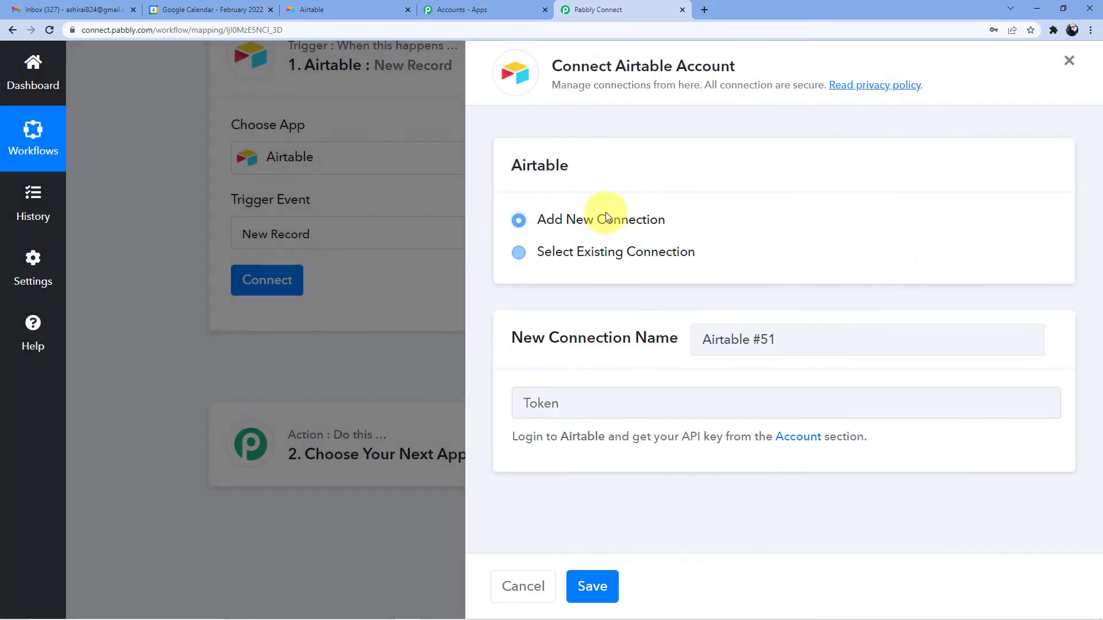
pyautogui.click(537, 404)
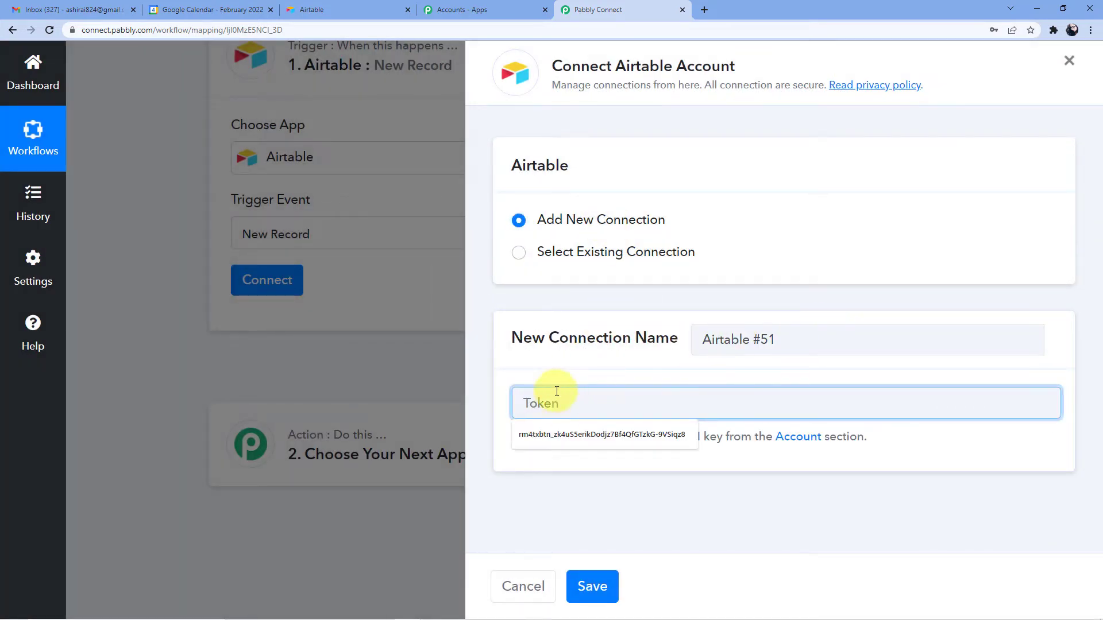
pyautogui.click(576, 360)
pyautogui.moveTo(512, 438); pyautogui.dragTo(860, 449)
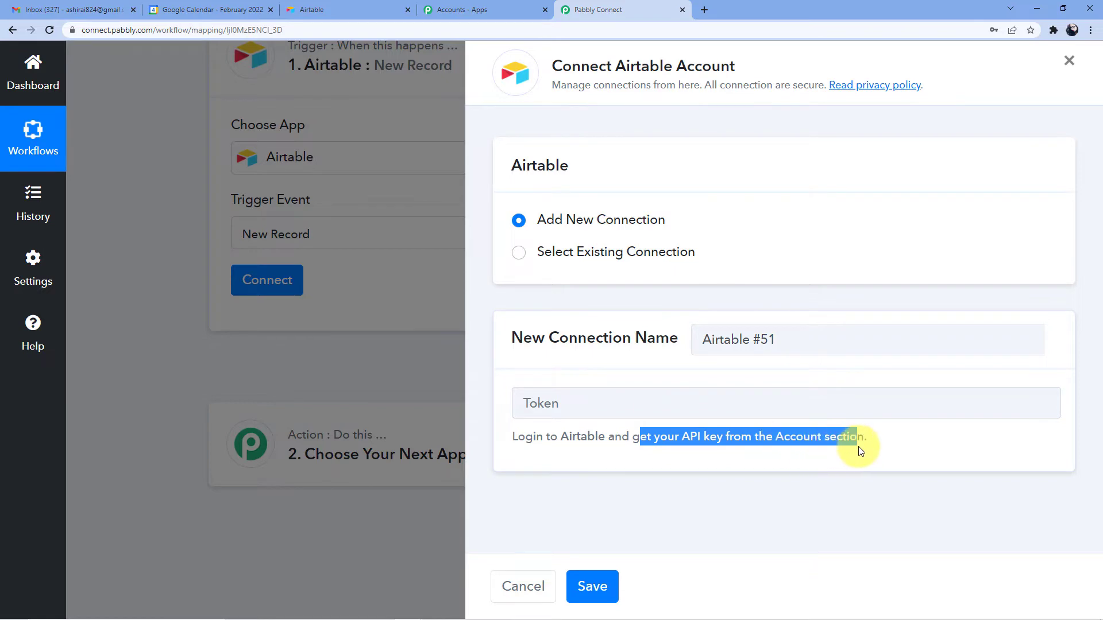
# Switch to Airtable and copy the personal API key from the account overview page
pyautogui.click(344, 10)
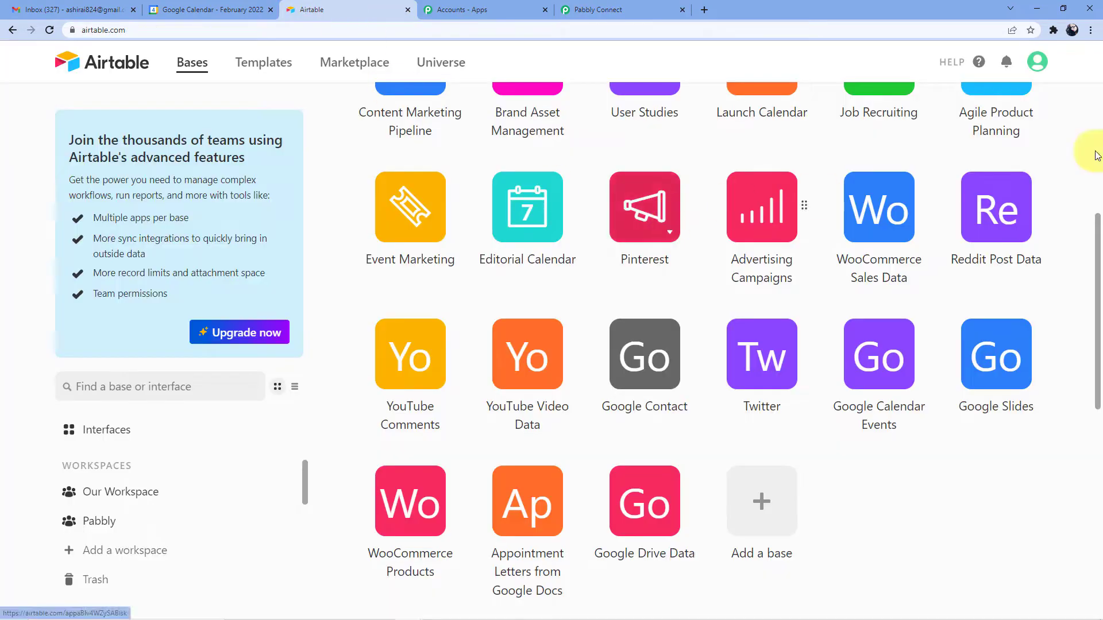
pyautogui.click(1037, 63)
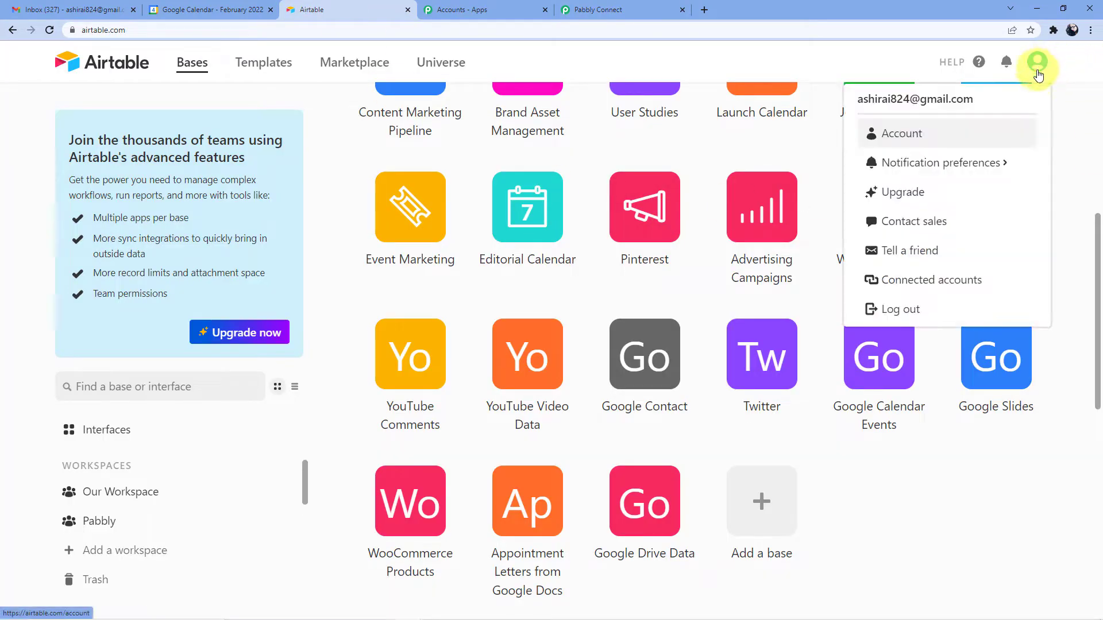
pyautogui.click(902, 134)
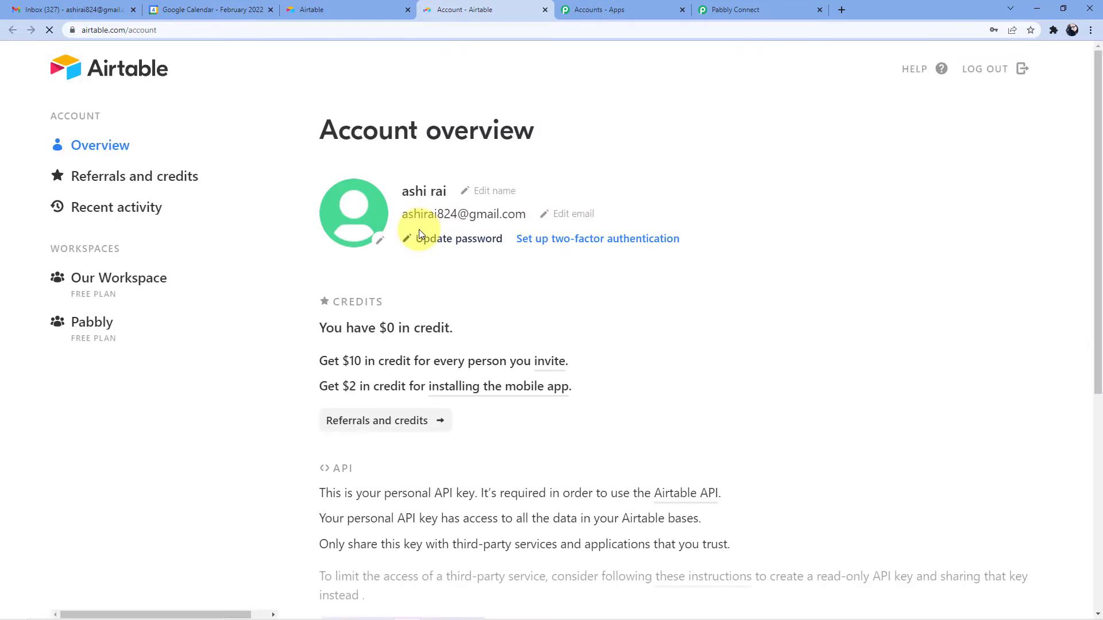
pyautogui.scroll(-6, 418, 232)
pyautogui.click(416, 270)
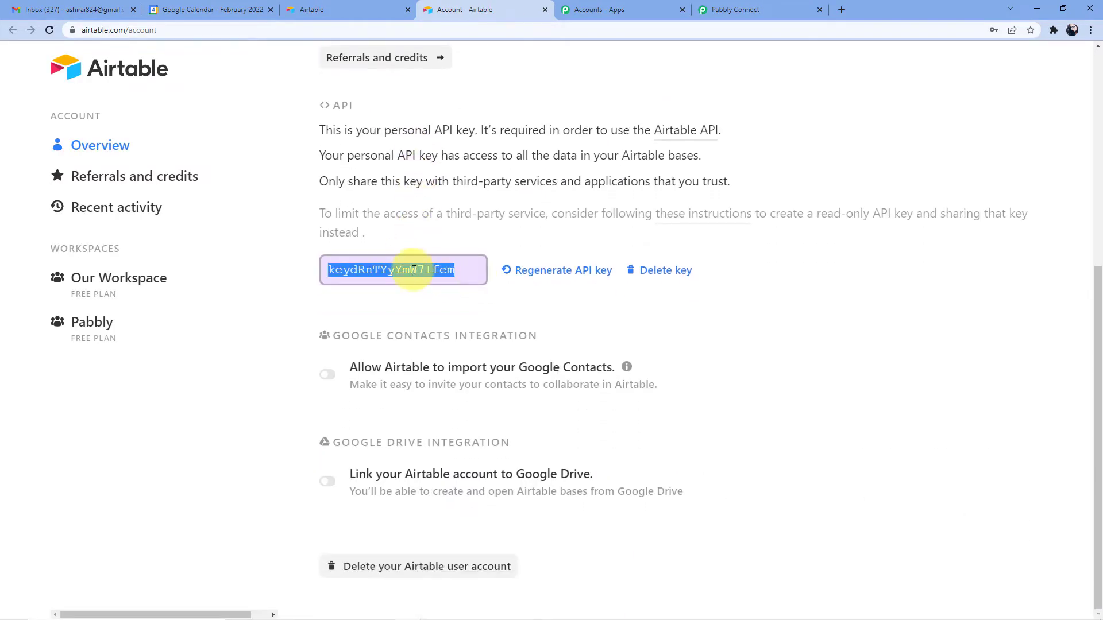
pyautogui.rightClick(413, 270)
pyautogui.click(419, 278)
# Return to Pabbly Connect, paste the Airtable API key as the new connection's token, and save the connection
pyautogui.click(322, 9)
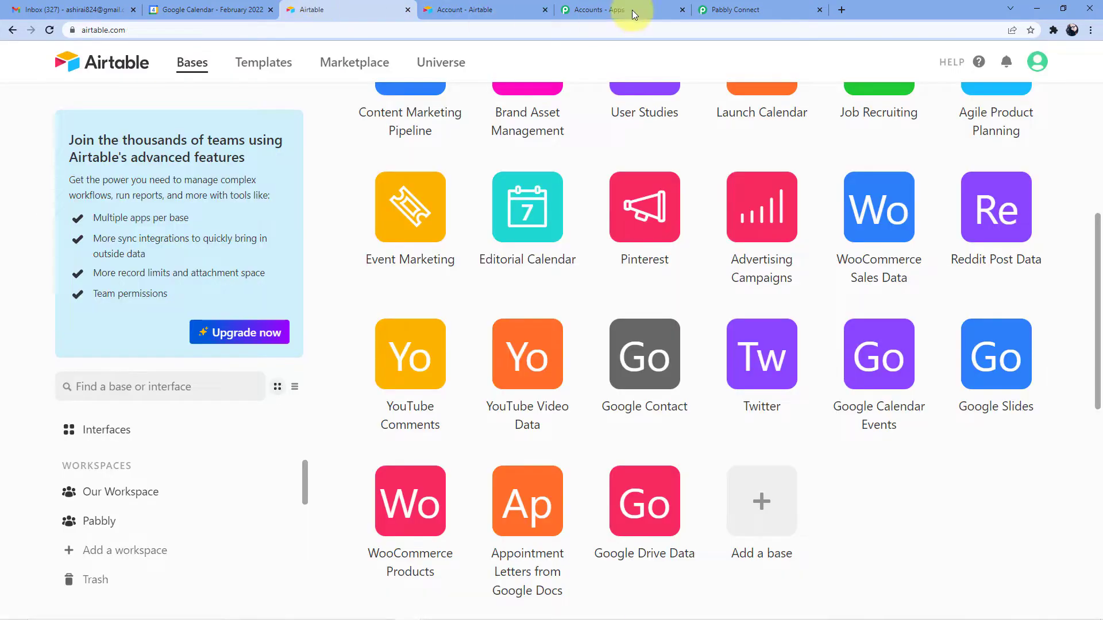
pyautogui.click(746, 8)
pyautogui.click(602, 411)
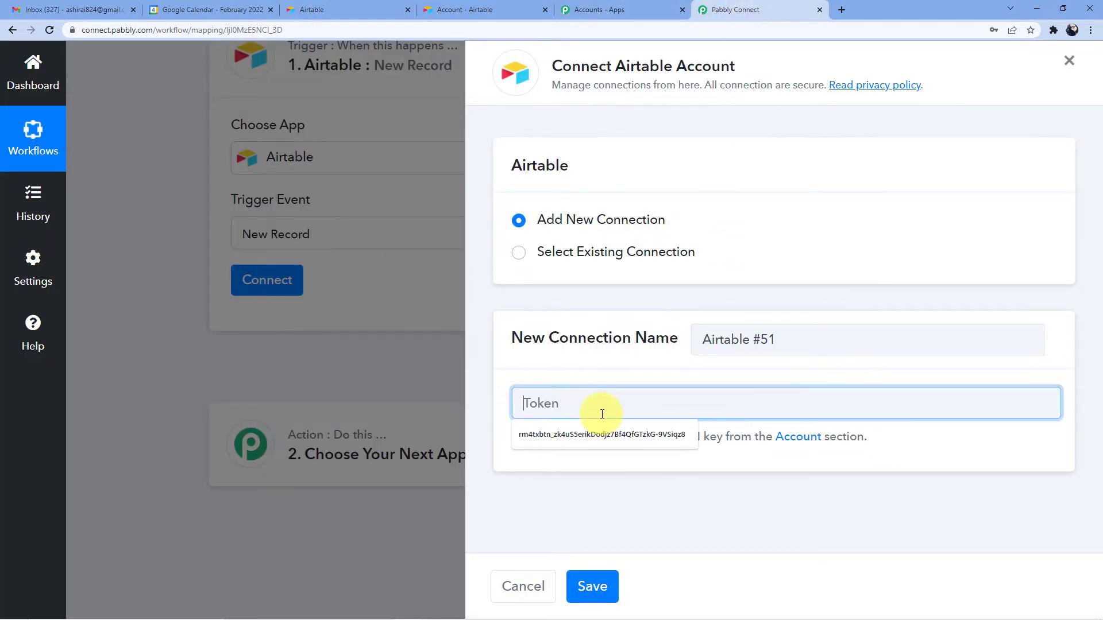
pyautogui.hotkey('ctrl', 'v')
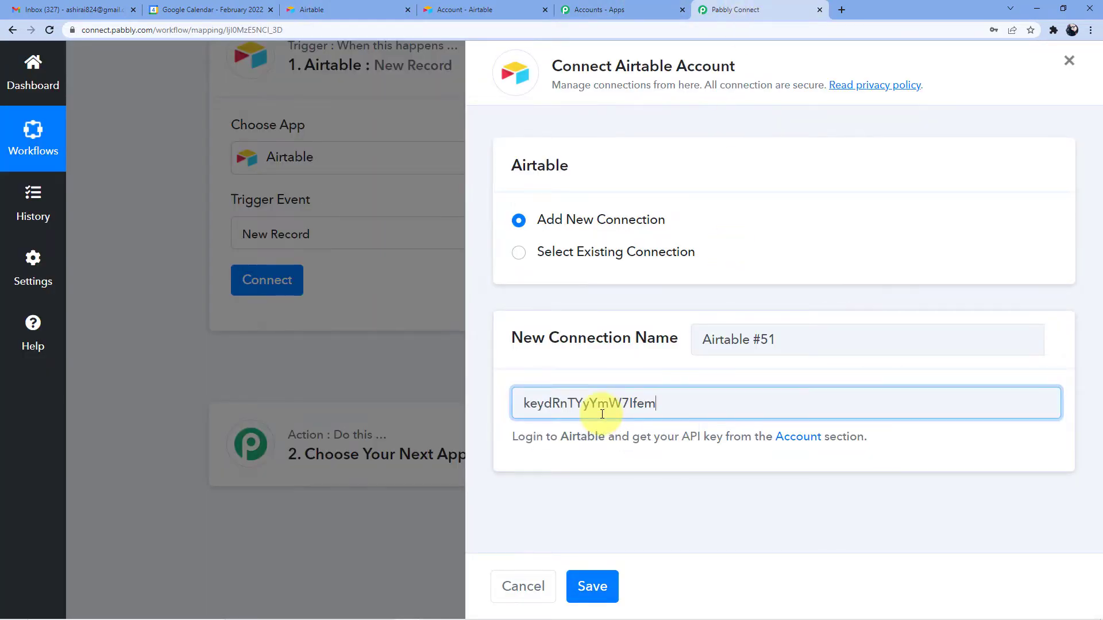
pyautogui.click(592, 586)
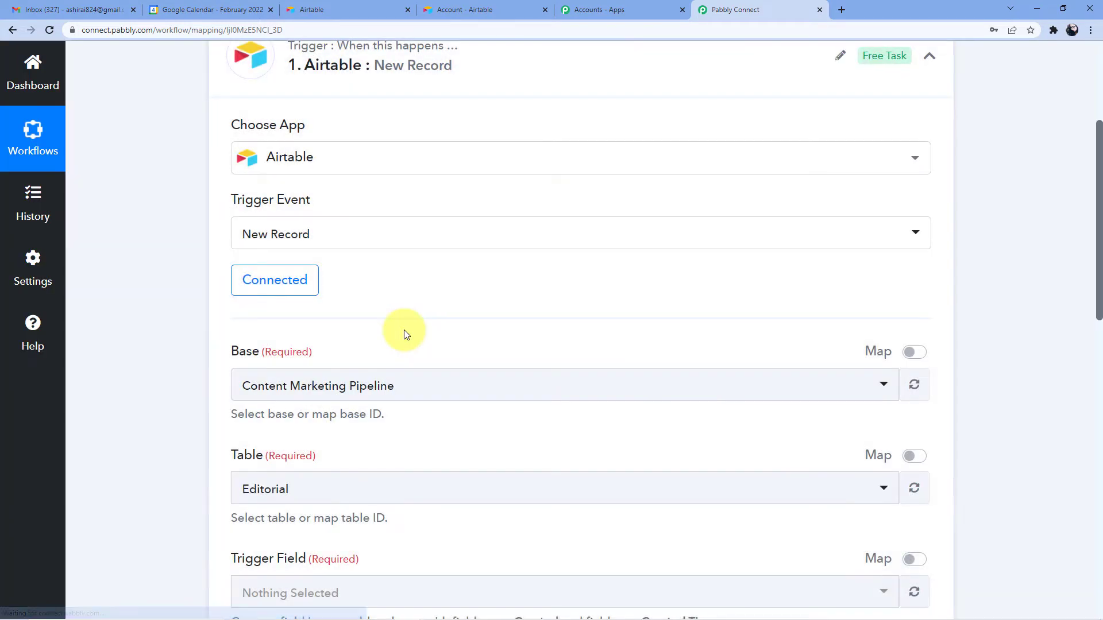
# Switch to Airtable and open the Google Calendar Events base in Our Workspace
pyautogui.scroll(-1, 402, 288)
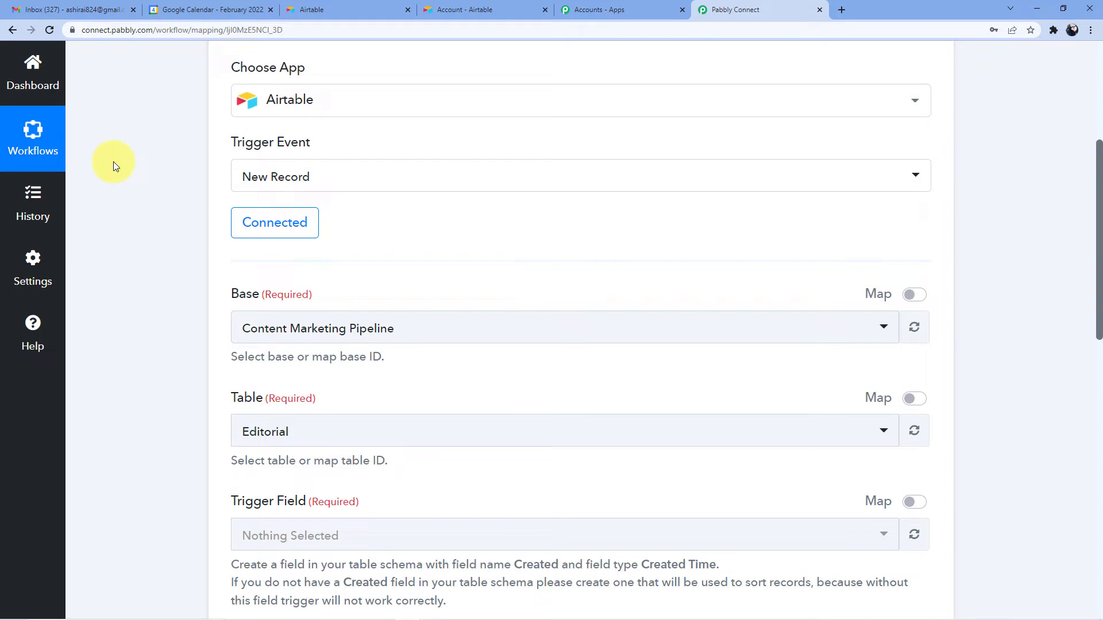
pyautogui.scroll(-2, 278, 212)
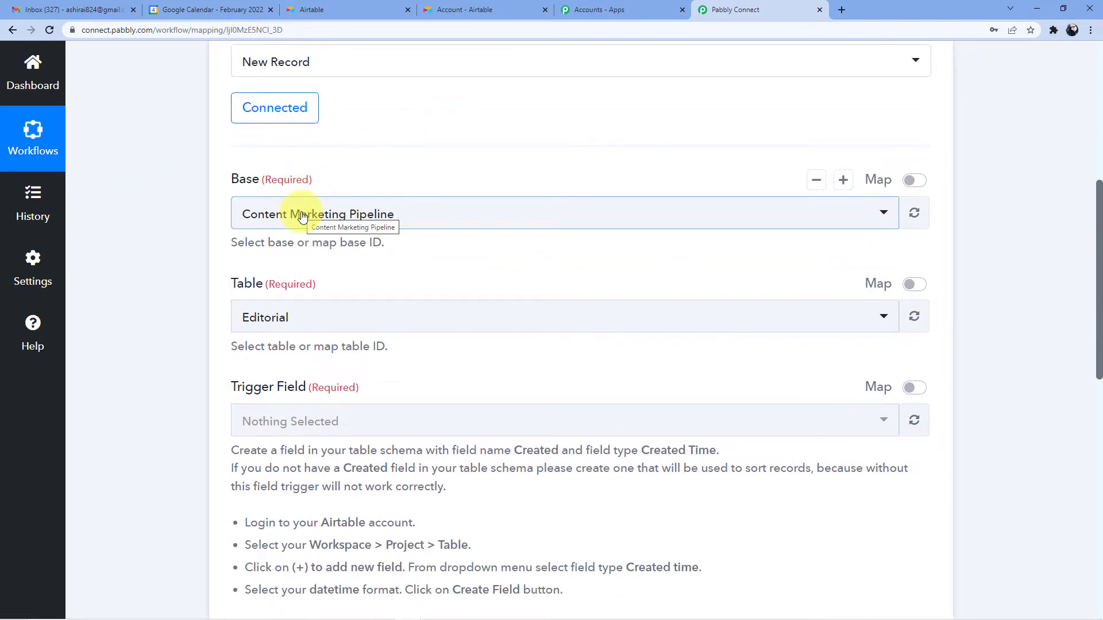
pyautogui.click(328, 10)
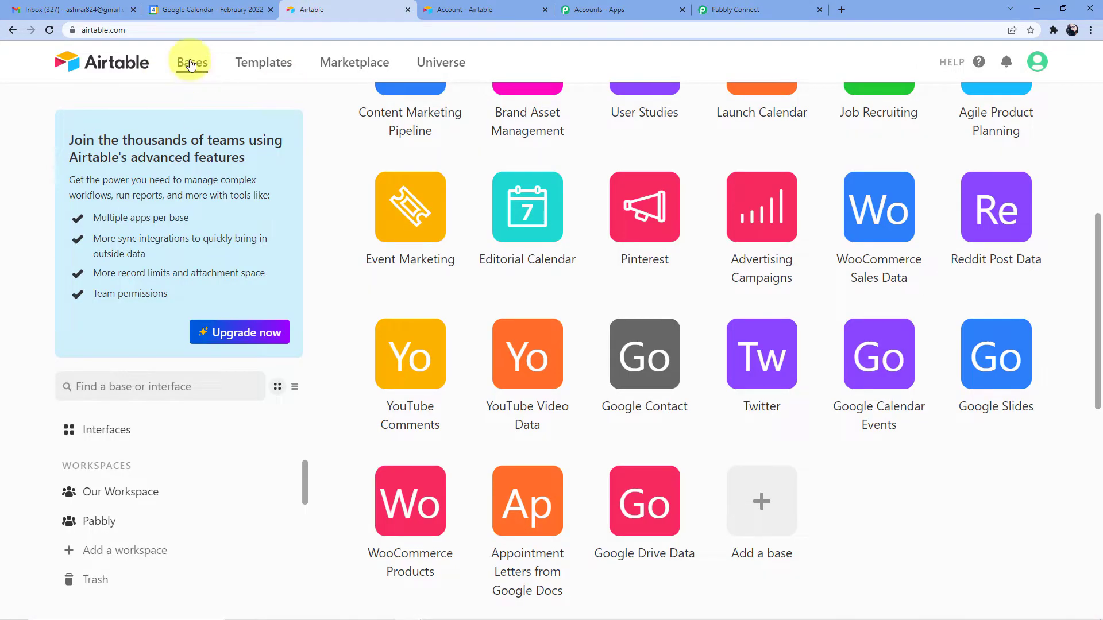
pyautogui.scroll(-3, 414, 285)
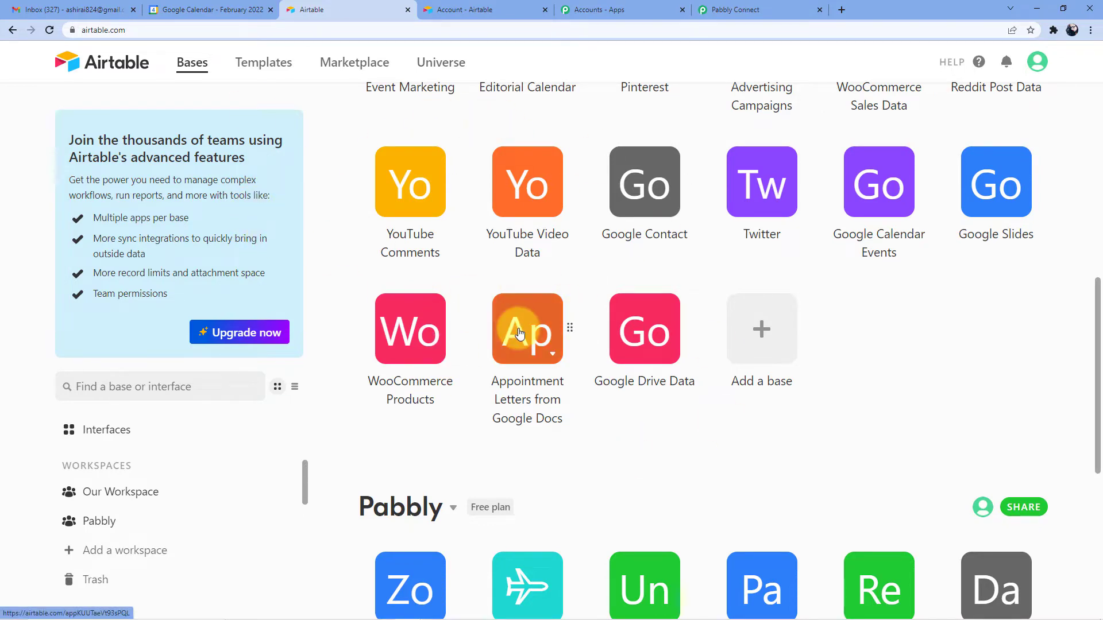
pyautogui.scroll(-1, 565, 322)
pyautogui.scroll(5, 714, 413)
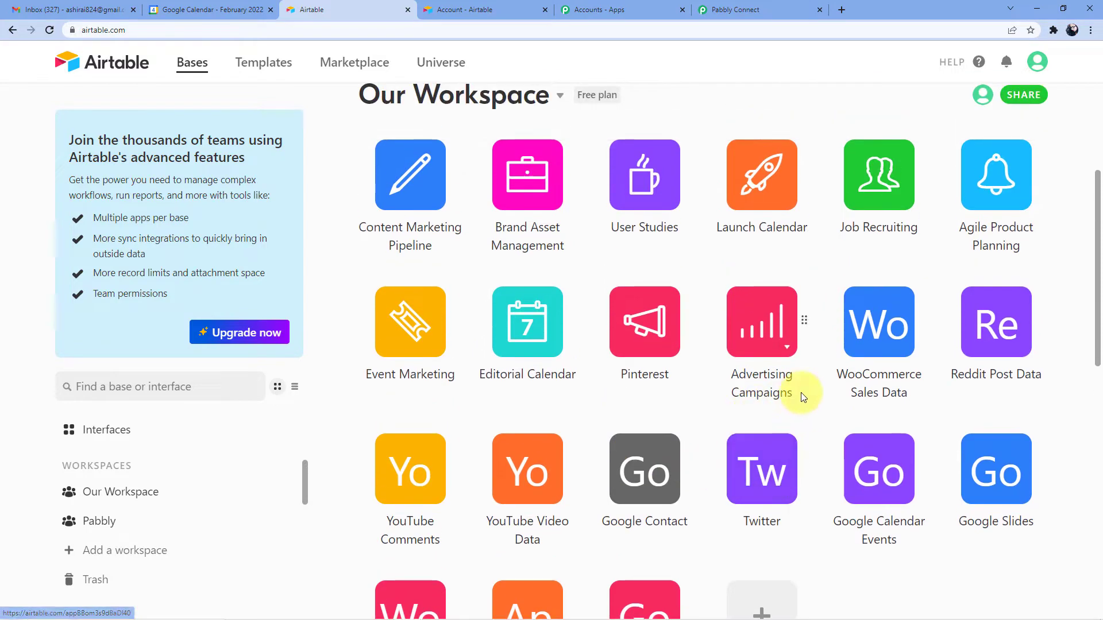
pyautogui.scroll(2, 802, 394)
pyautogui.scroll(-5, 803, 394)
pyautogui.scroll(-2, 801, 391)
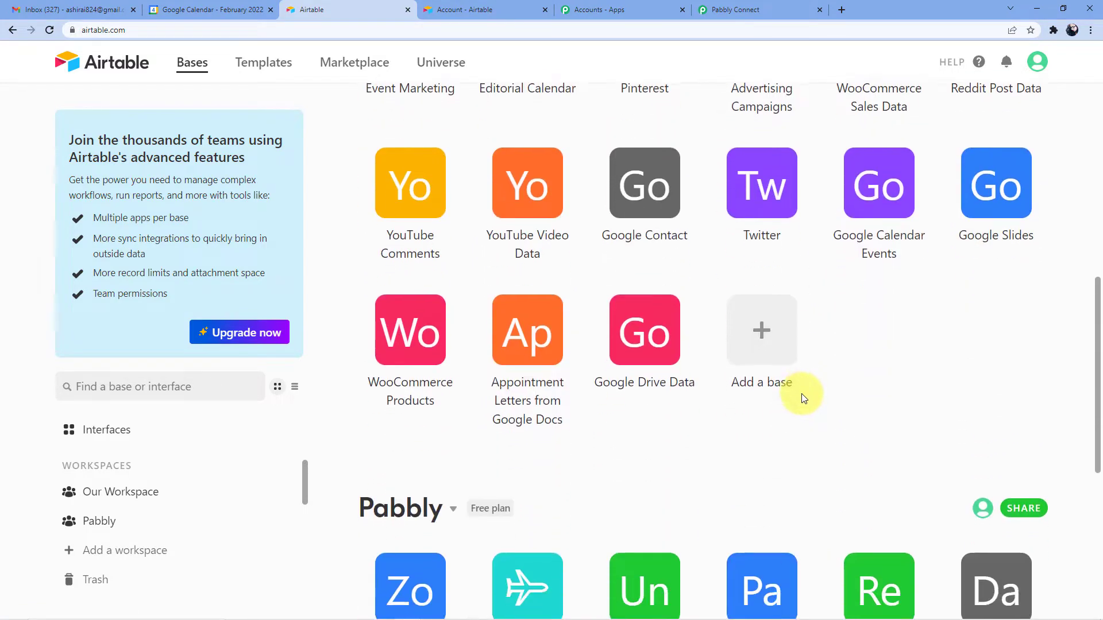
pyautogui.scroll(2, 661, 411)
pyautogui.scroll(1, 558, 429)
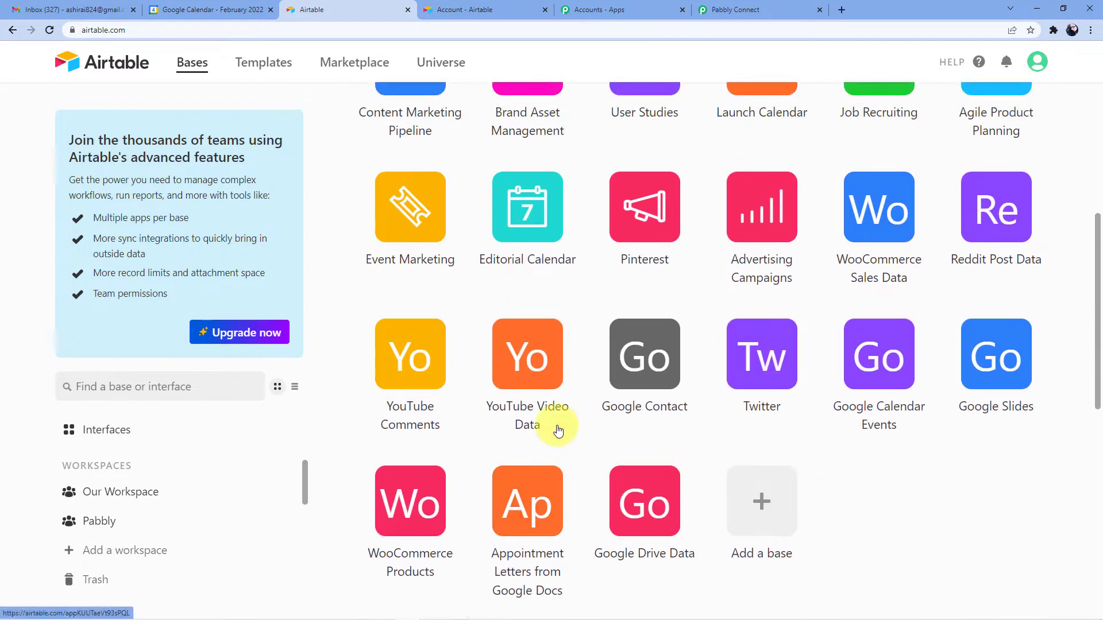
pyautogui.scroll(6, 550, 441)
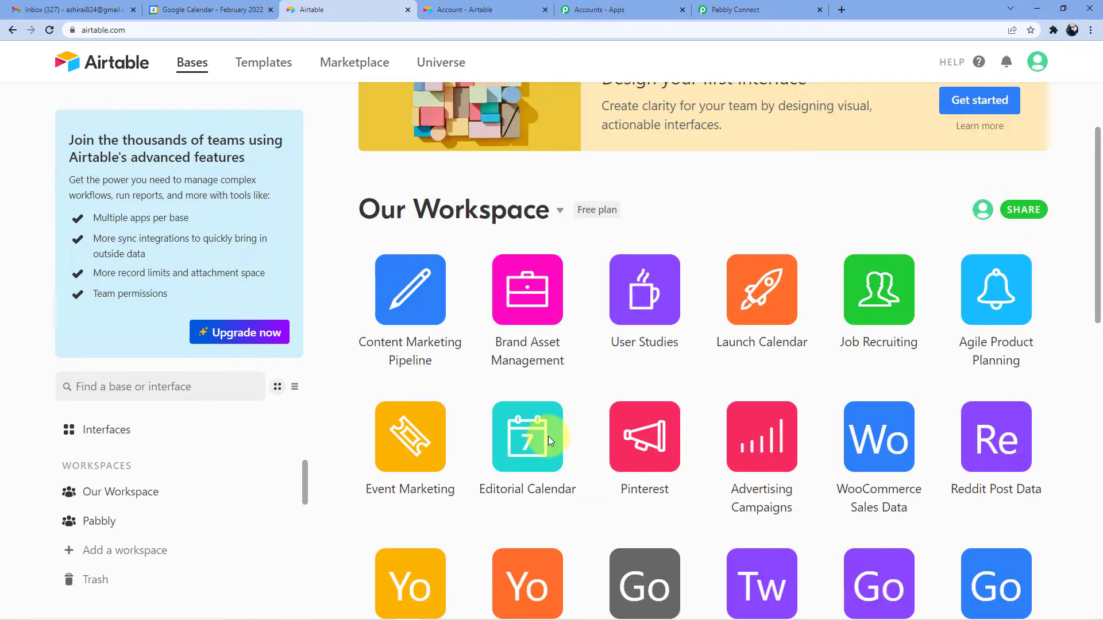
pyautogui.scroll(-1, 551, 441)
pyautogui.scroll(-5, 658, 396)
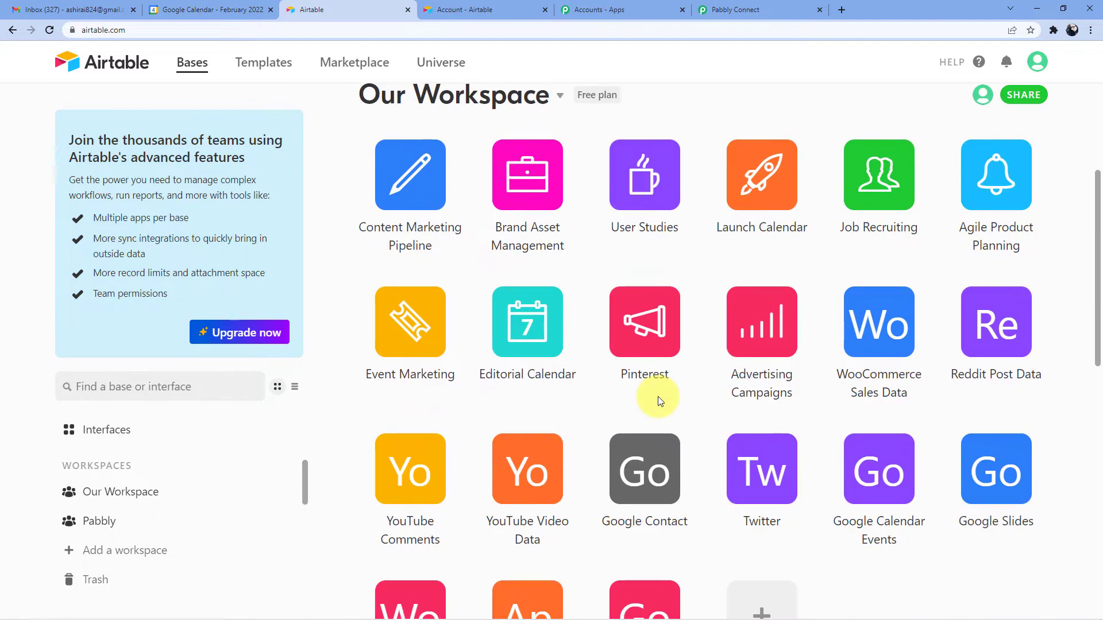
pyautogui.scroll(-2, 546, 362)
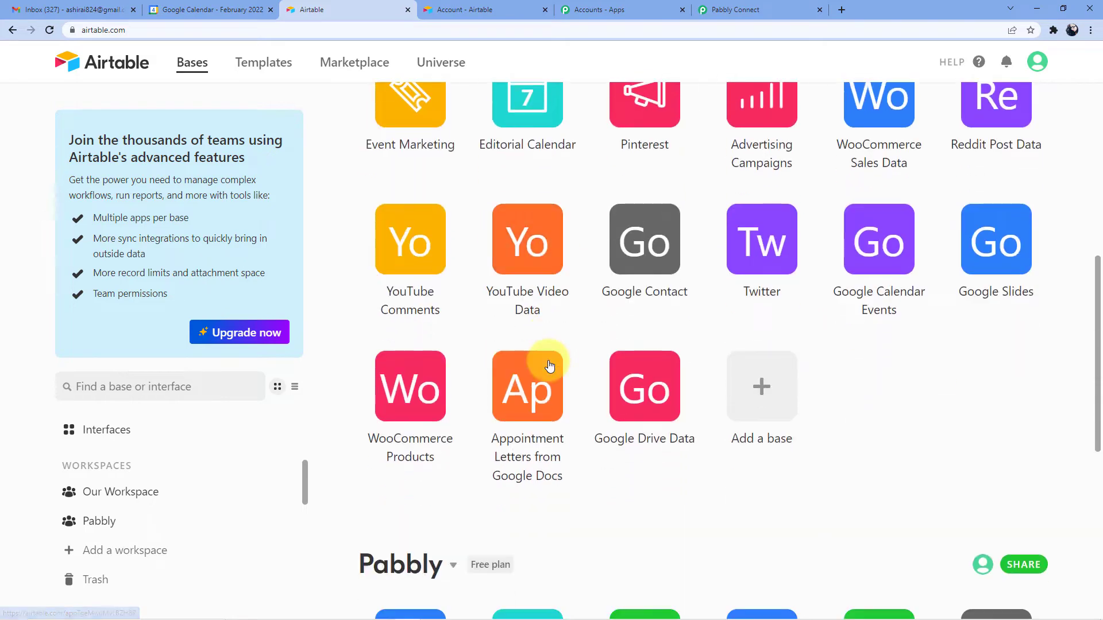
pyautogui.click(891, 269)
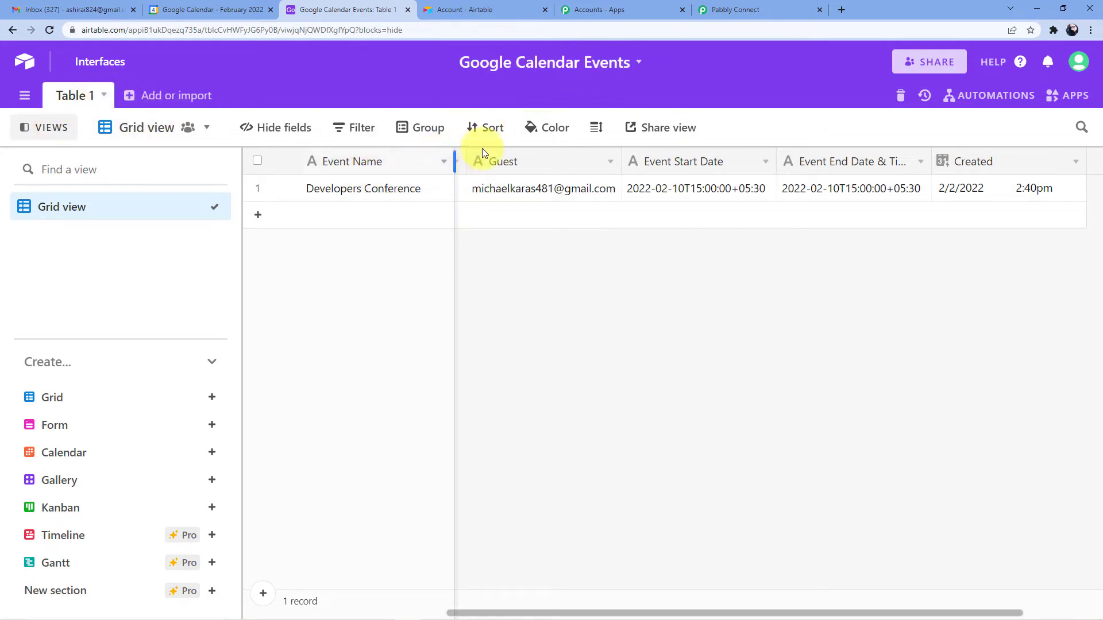
# Examine each field of the Developers Conference record, from Event Name through Created
pyautogui.click(363, 198)
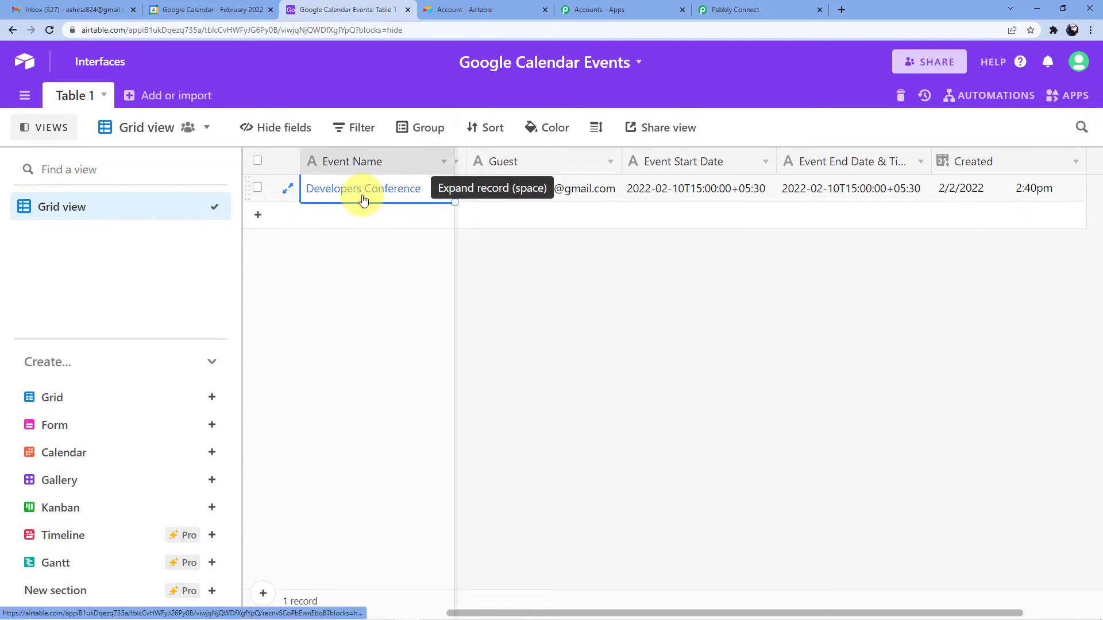
pyautogui.press('Tab')
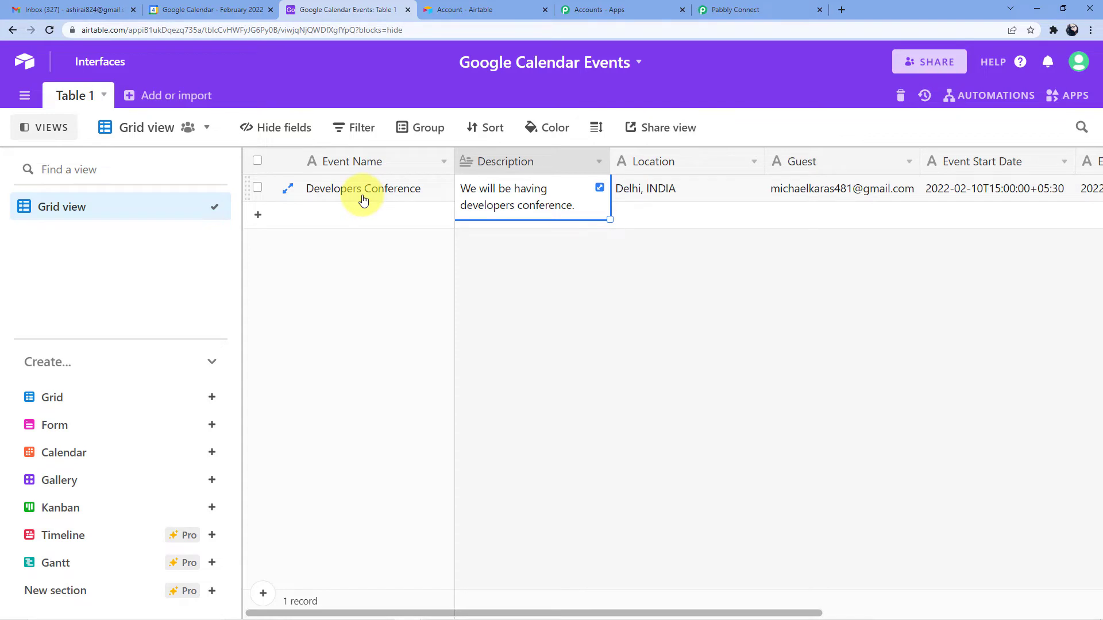
pyautogui.press('Tab')
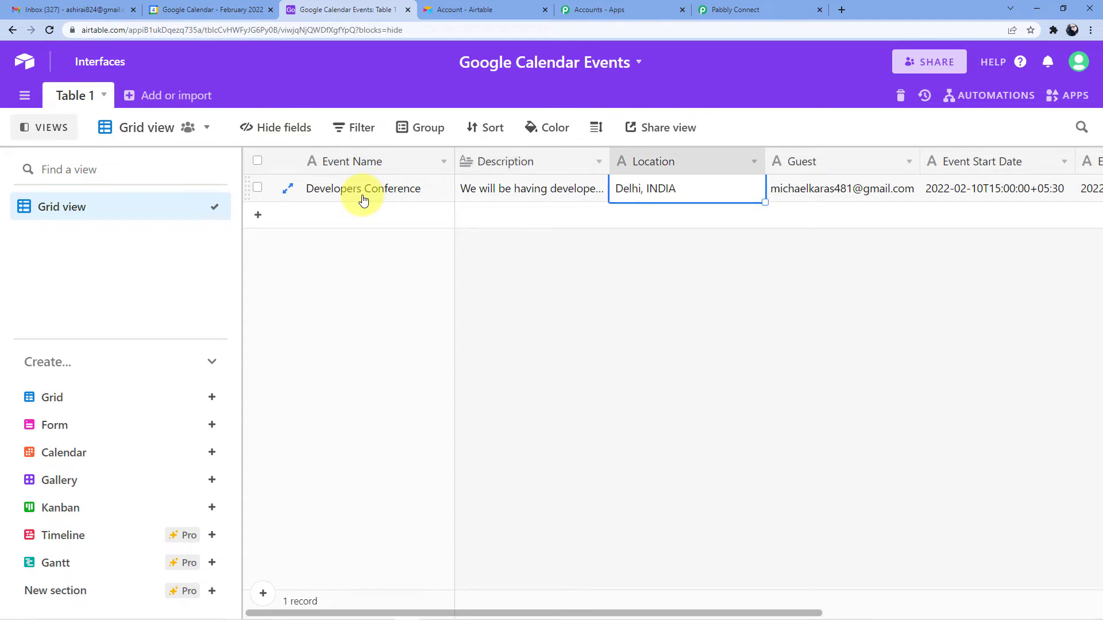
pyautogui.press('Tab')
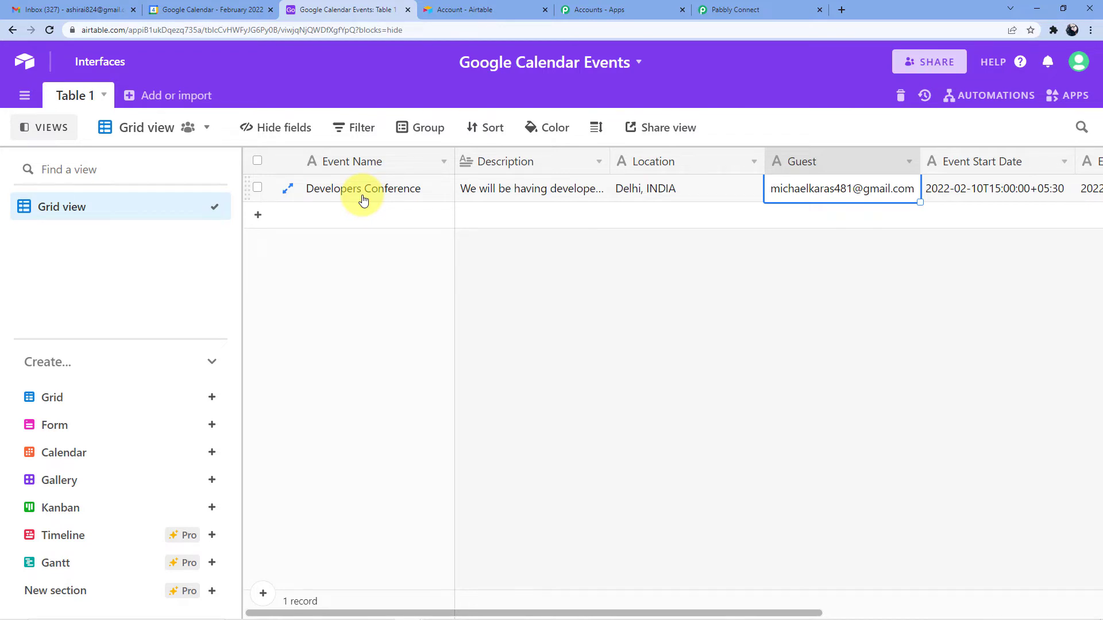
pyautogui.press('Tab')
pyautogui.press('Tab')
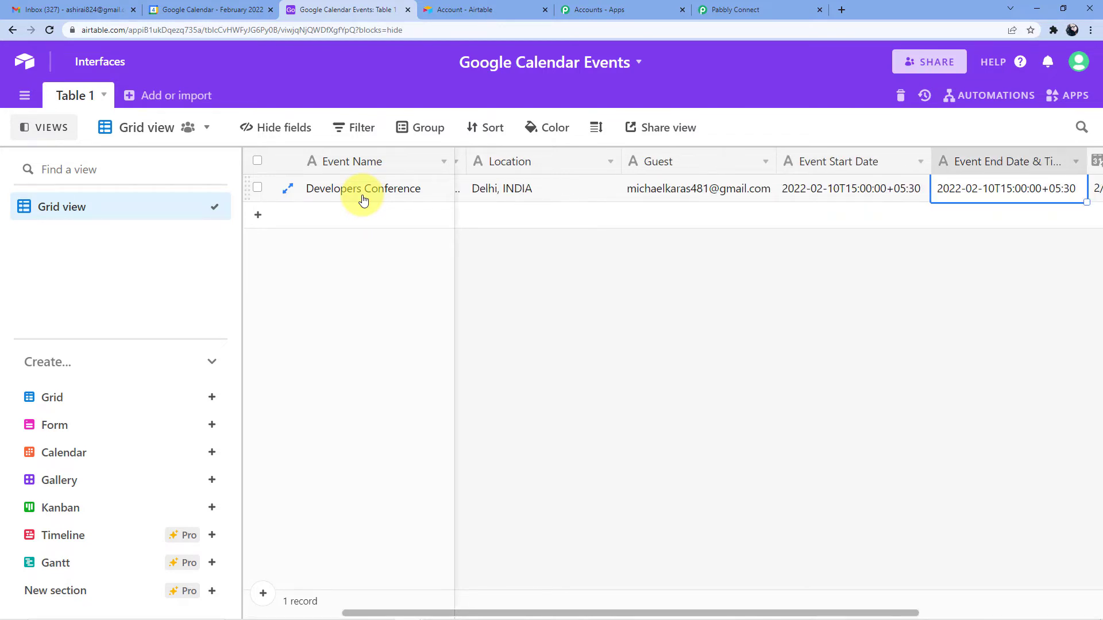
pyautogui.press('Tab')
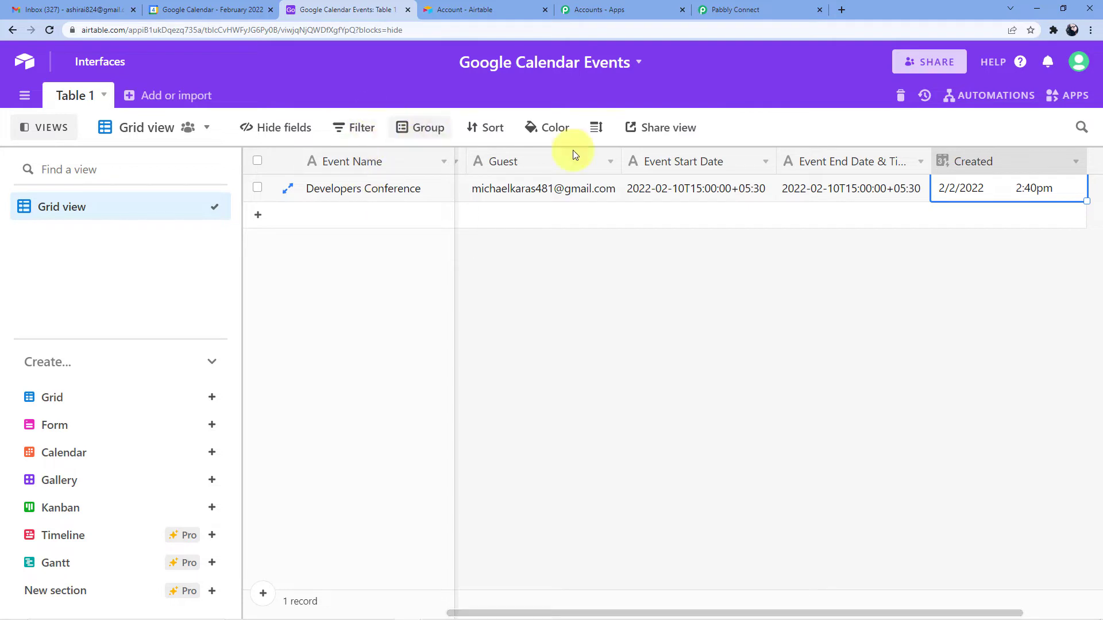
# Delete the Created field from the Google Calendar Events table
pyautogui.click(1081, 160)
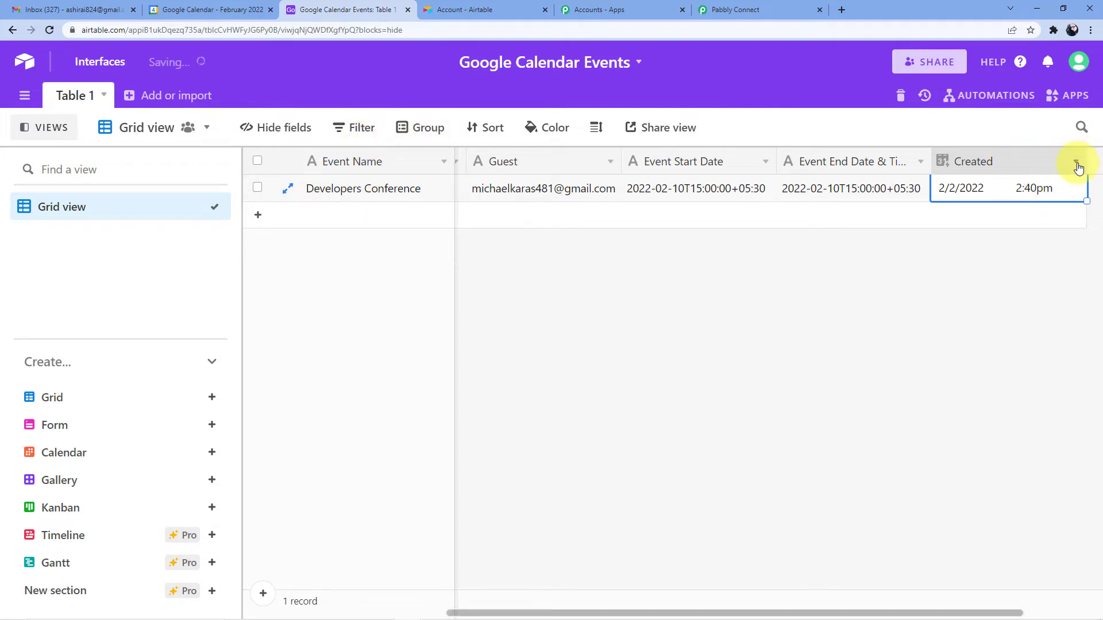
pyautogui.click(1076, 162)
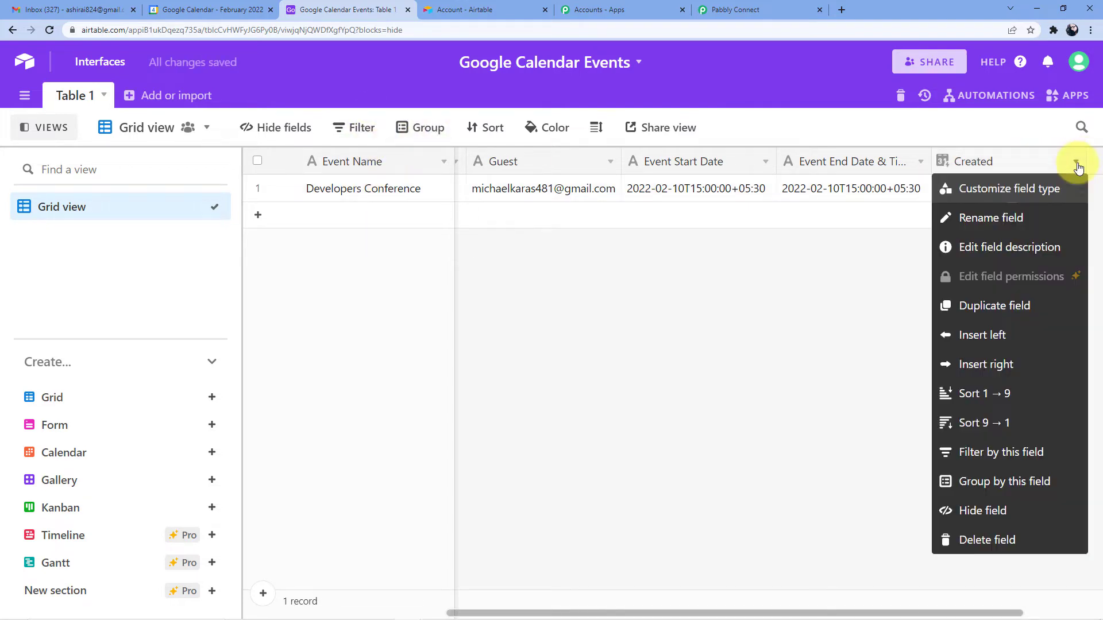
pyautogui.click(1001, 543)
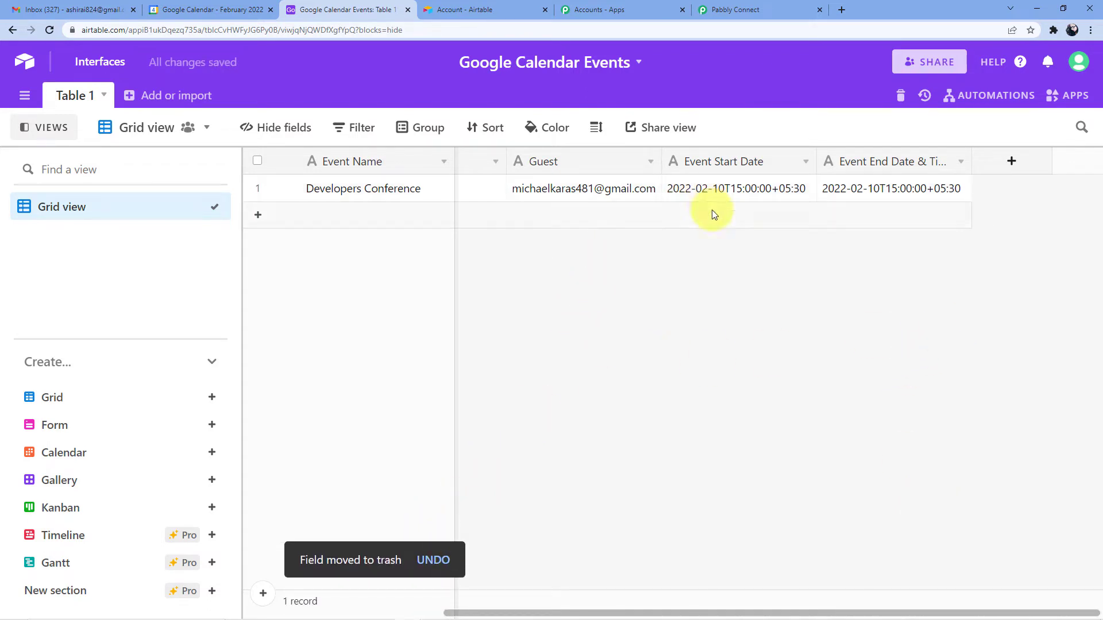
# Review the Event Start Date and Event End Date & Time fields in the table
pyautogui.click(717, 164)
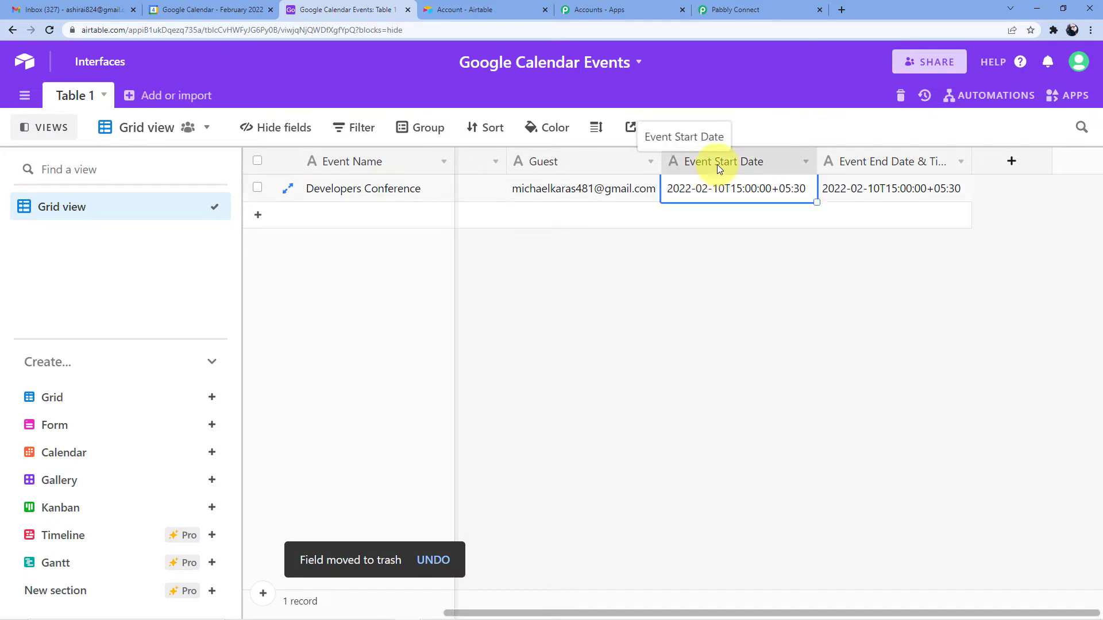
pyautogui.click(886, 162)
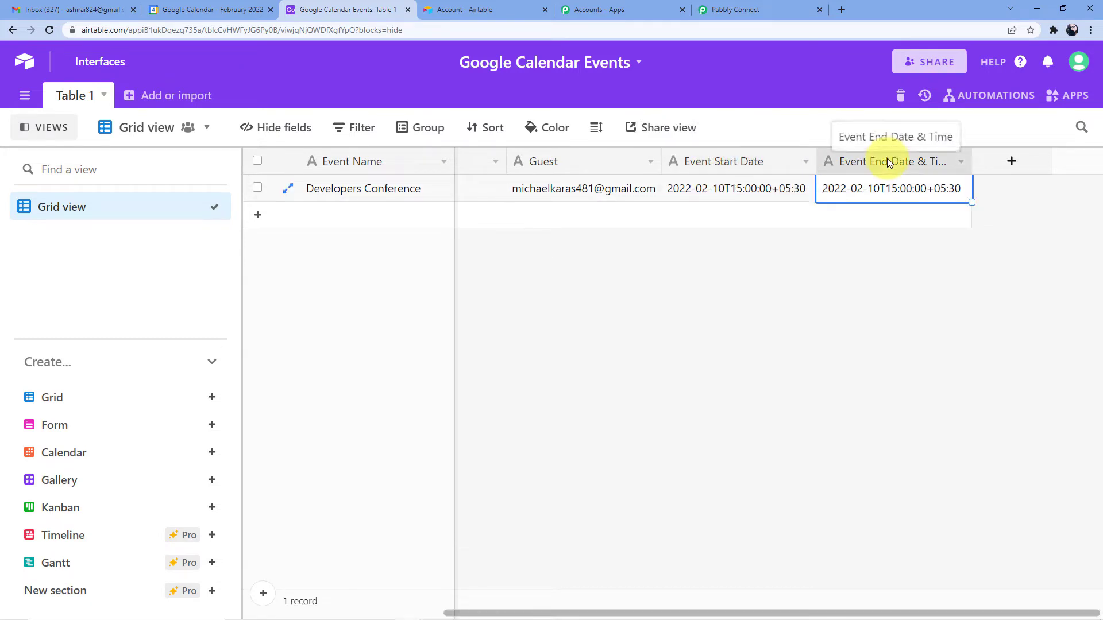
pyautogui.click(862, 272)
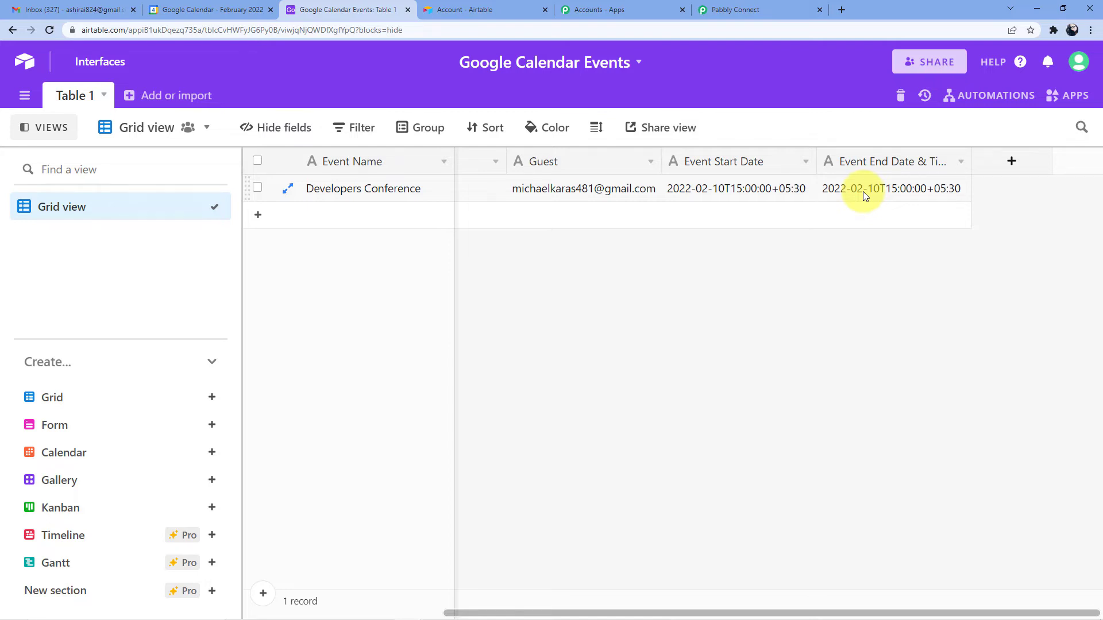
# Open the Developers Conference record's Event Start Date value and examine how its date and time portions are formatted
pyautogui.click(760, 191)
pyautogui.doubleClick(741, 190)
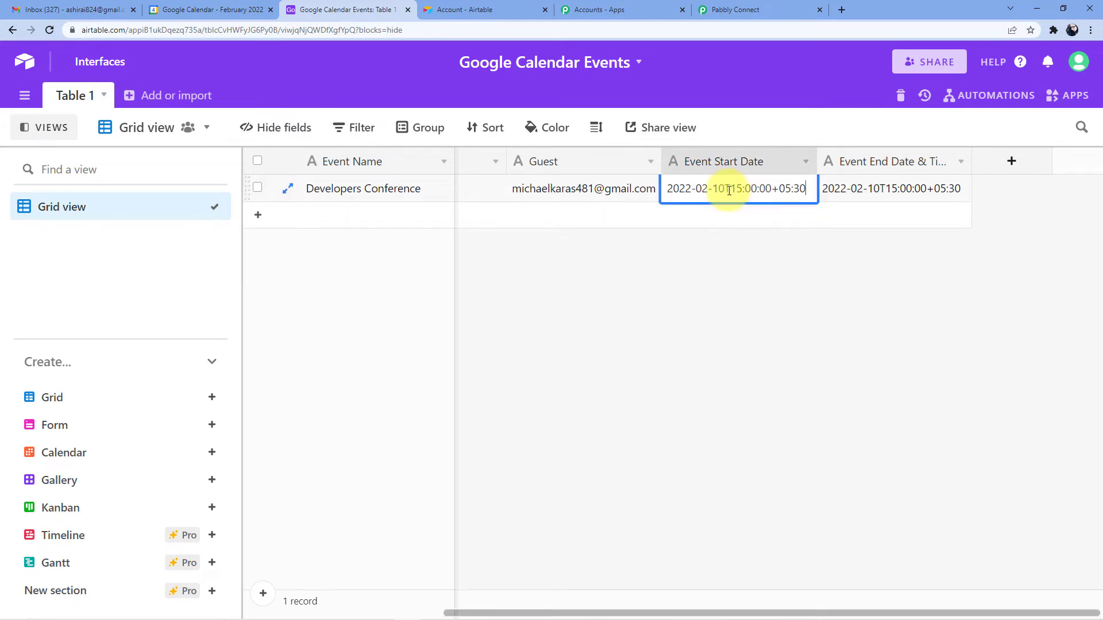
pyautogui.moveTo(725, 188); pyautogui.dragTo(809, 186)
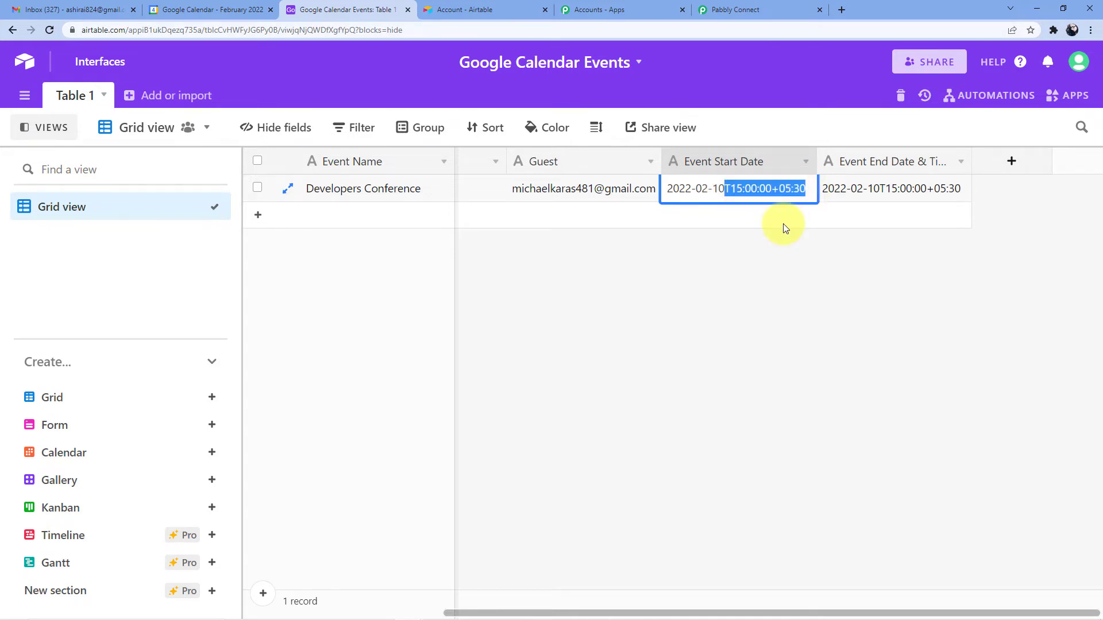
pyautogui.moveTo(665, 189); pyautogui.dragTo(729, 187)
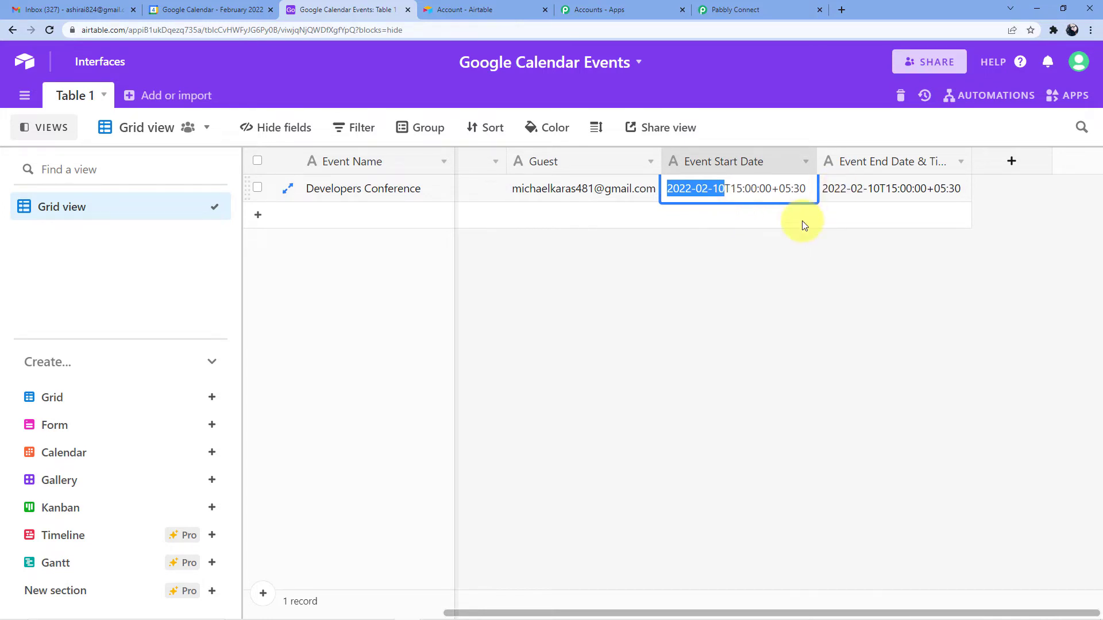
pyautogui.click(725, 188)
pyautogui.moveTo(725, 188); pyautogui.dragTo(769, 187)
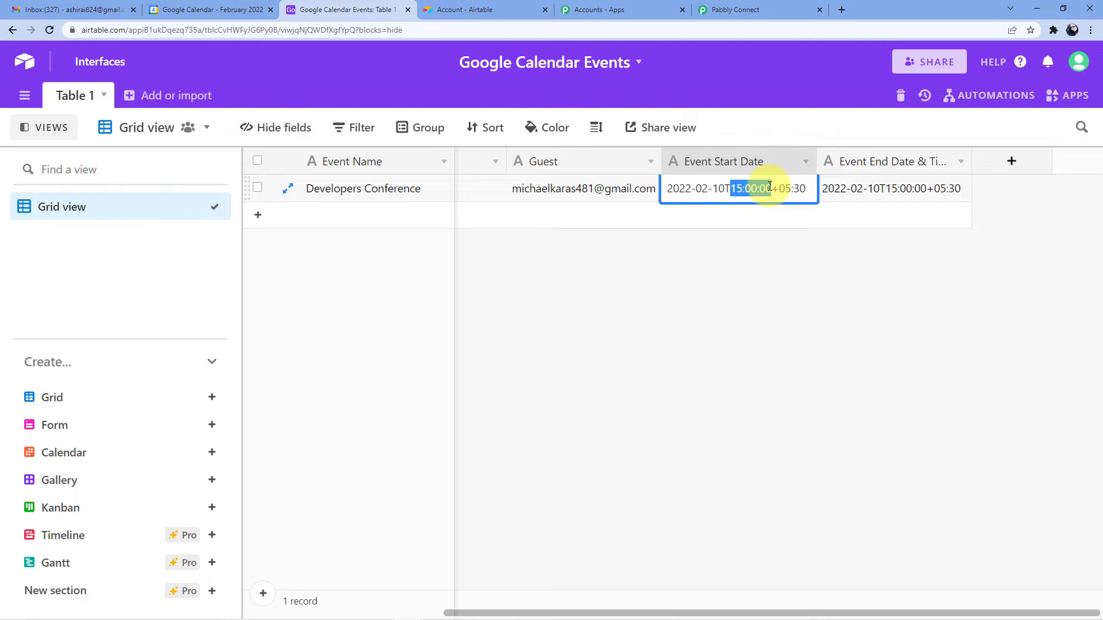
pyautogui.click(739, 194)
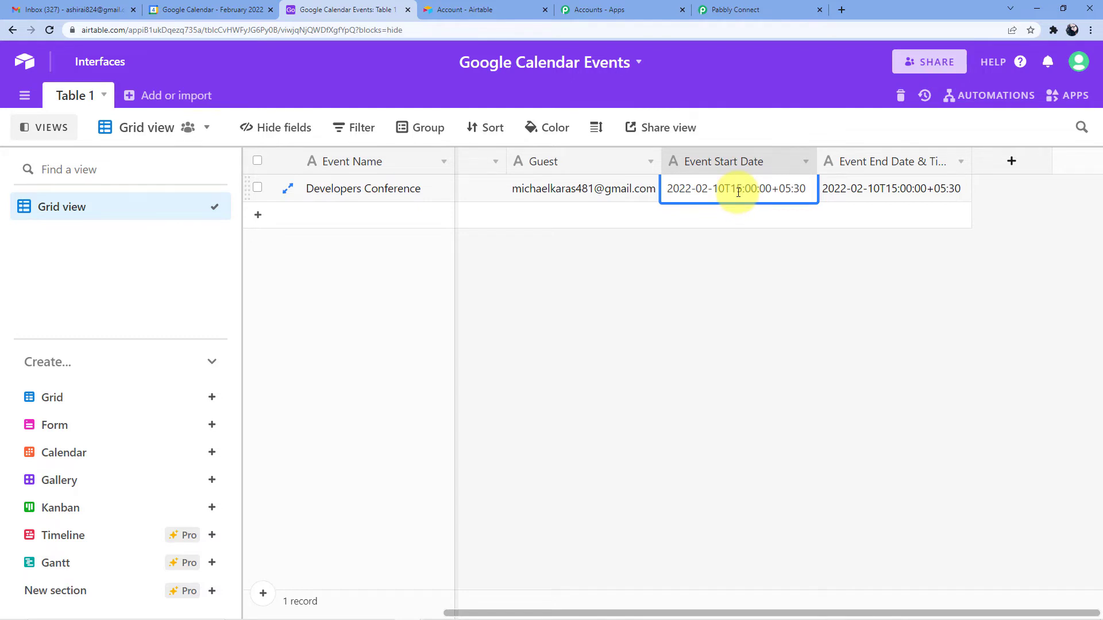
pyautogui.moveTo(730, 190); pyautogui.dragTo(771, 190)
pyautogui.click(742, 191)
# Examine the plus sign and the time zone offset at the end of the Event Start Date value
pyautogui.moveTo(770, 190); pyautogui.dragTo(776, 190)
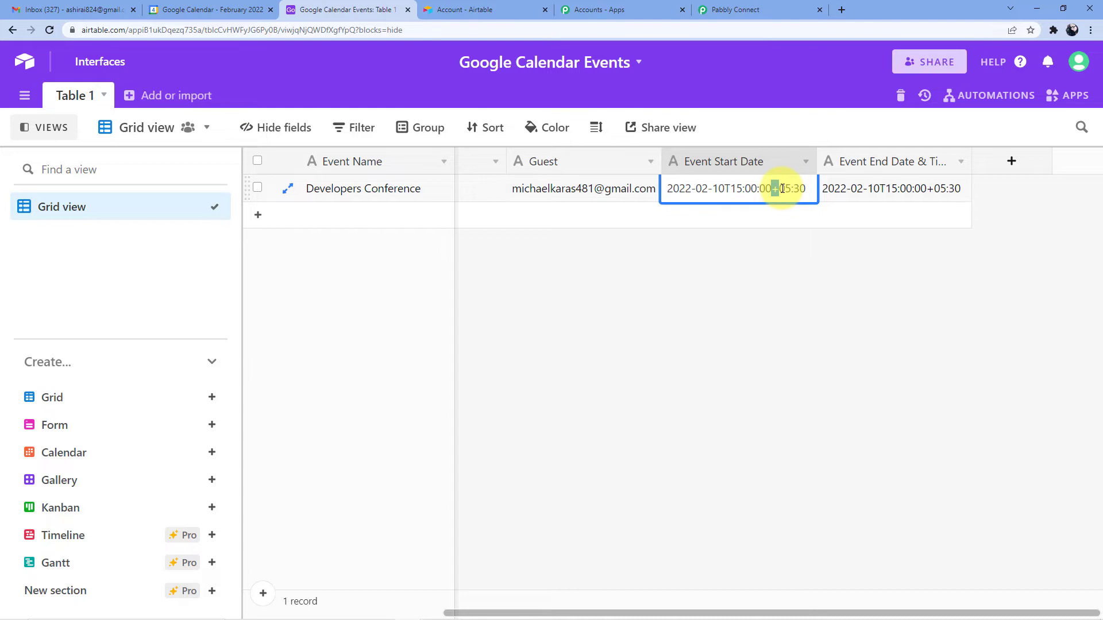
pyautogui.click(789, 188)
pyautogui.moveTo(779, 187); pyautogui.dragTo(801, 188)
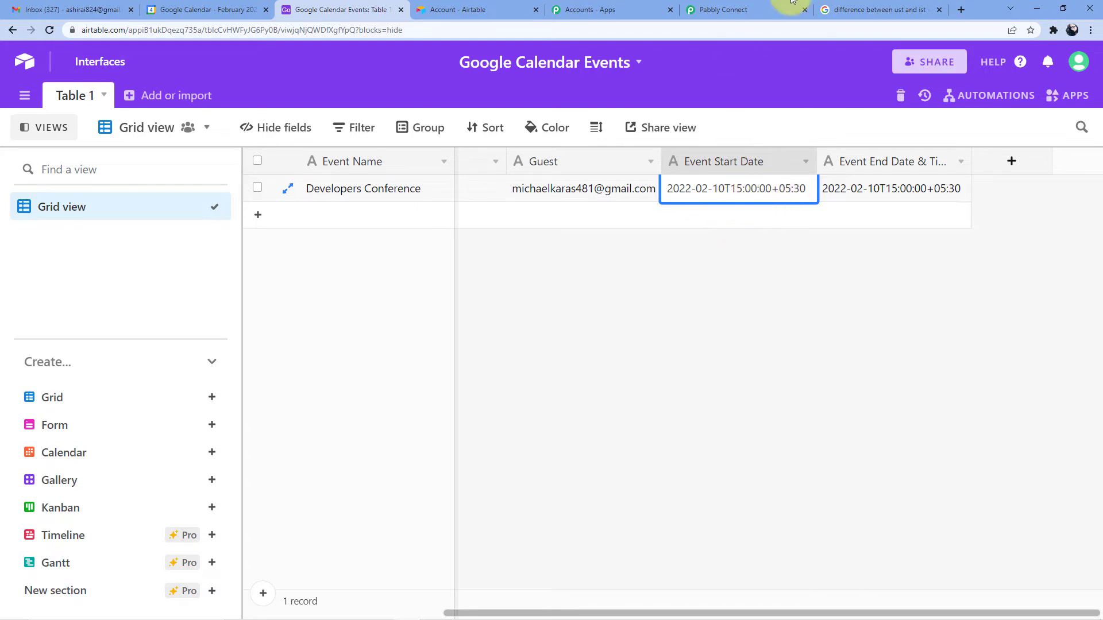
pyautogui.click(741, 8)
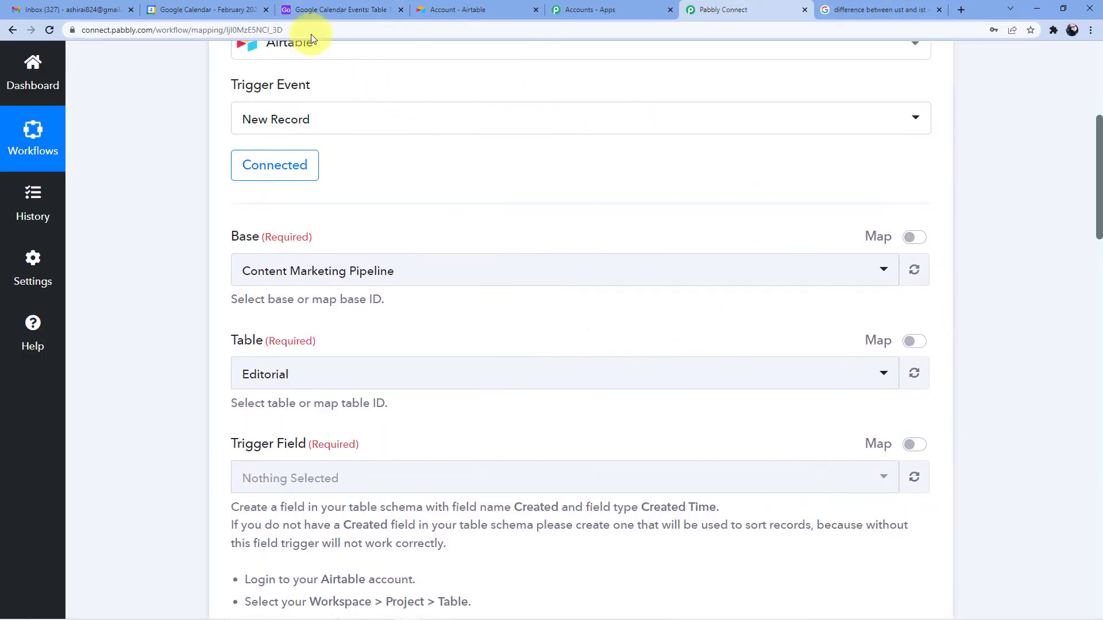
pyautogui.click(239, 11)
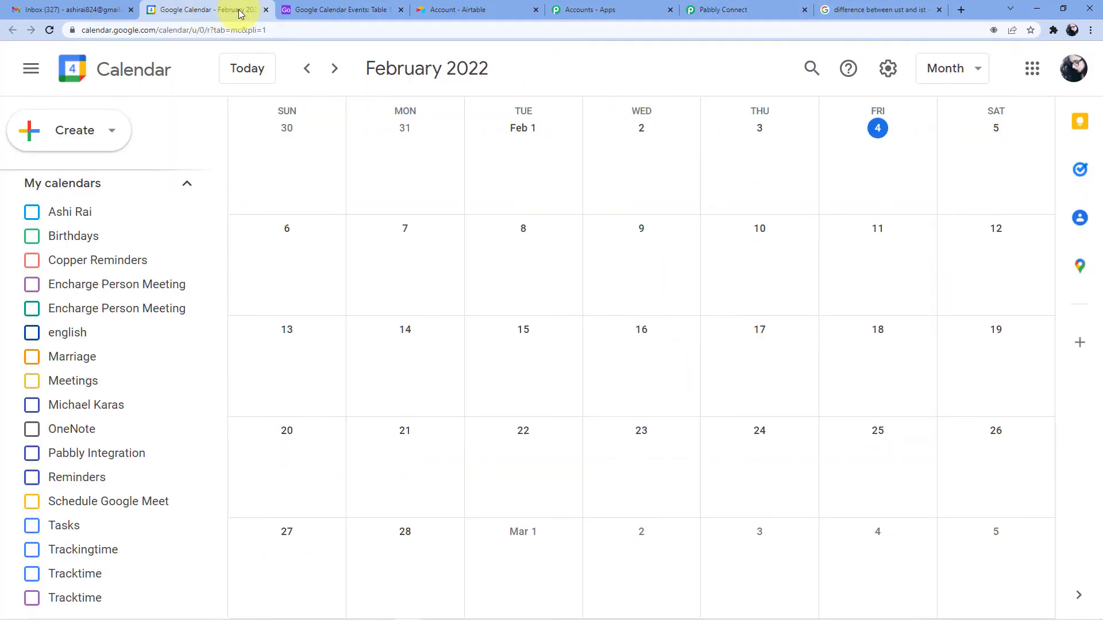
pyautogui.click(721, 8)
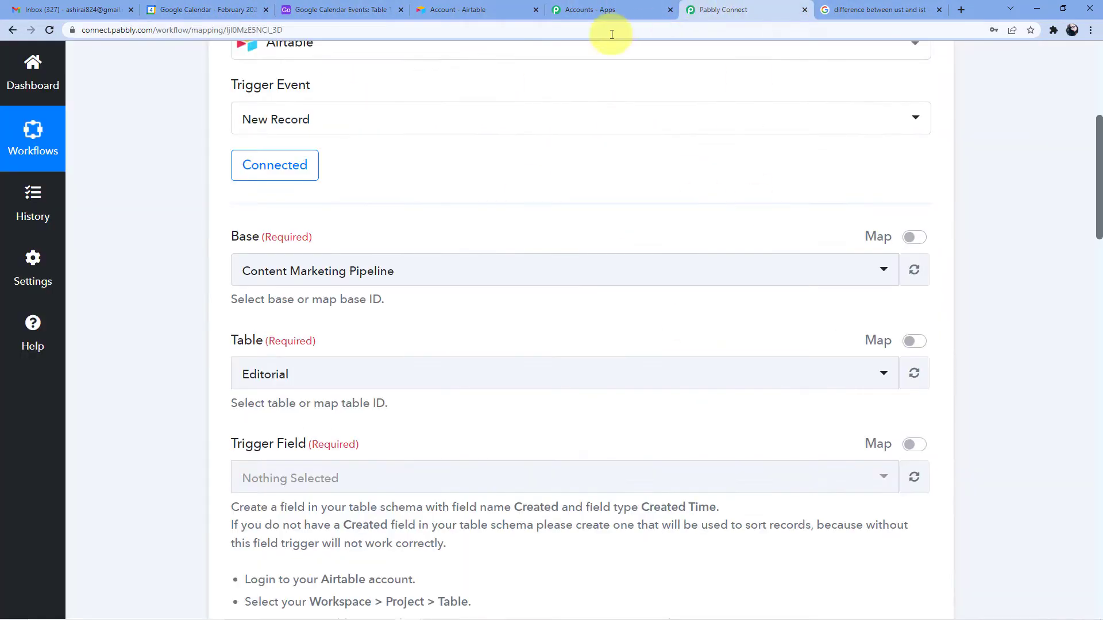
pyautogui.click(487, 5)
pyautogui.click(351, 9)
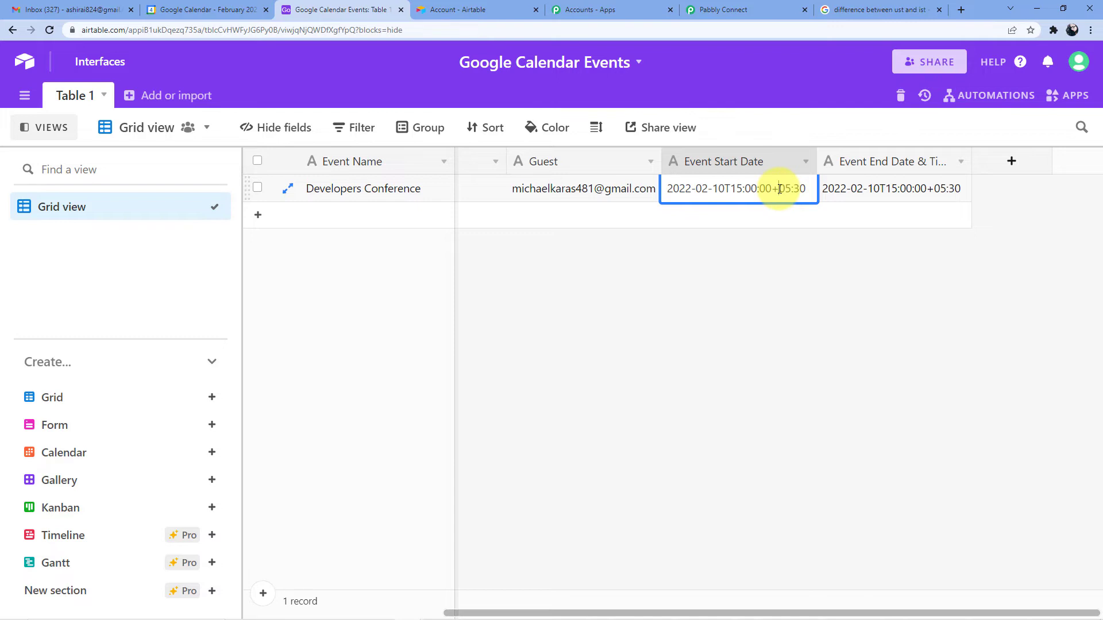
# Highlight the offset in the Event Start Date value and switch to the Google results for "difference between ust and ist"
pyautogui.moveTo(779, 189); pyautogui.dragTo(806, 190)
pyautogui.click(862, 10)
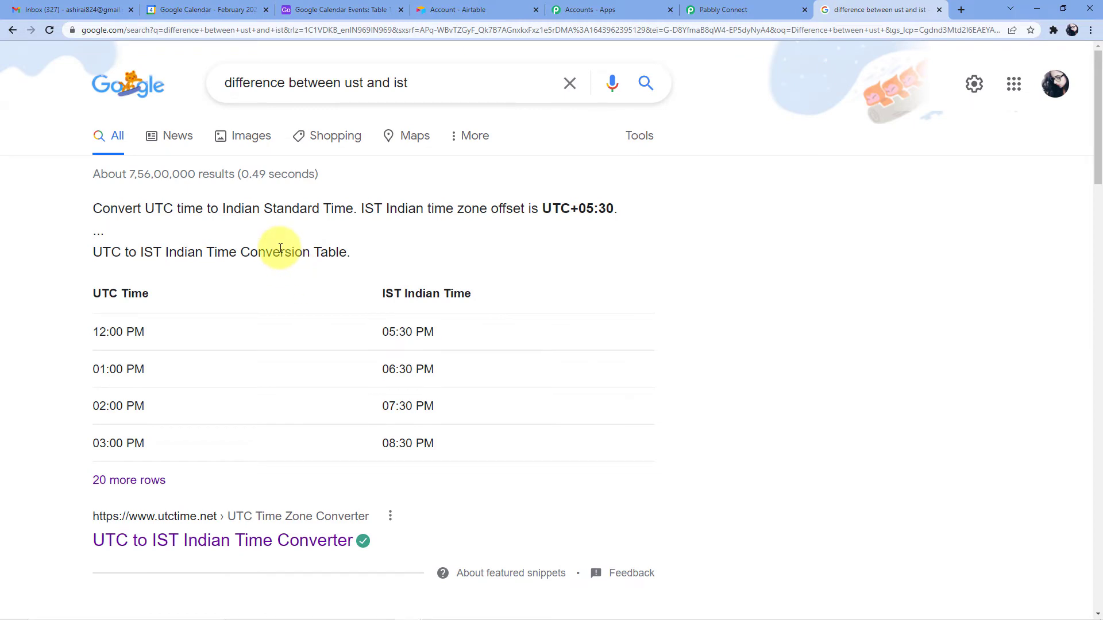
# Examine the UTC to IST conversion table and the IST time zone offset in the search results
pyautogui.moveTo(95, 252); pyautogui.dragTo(153, 253)
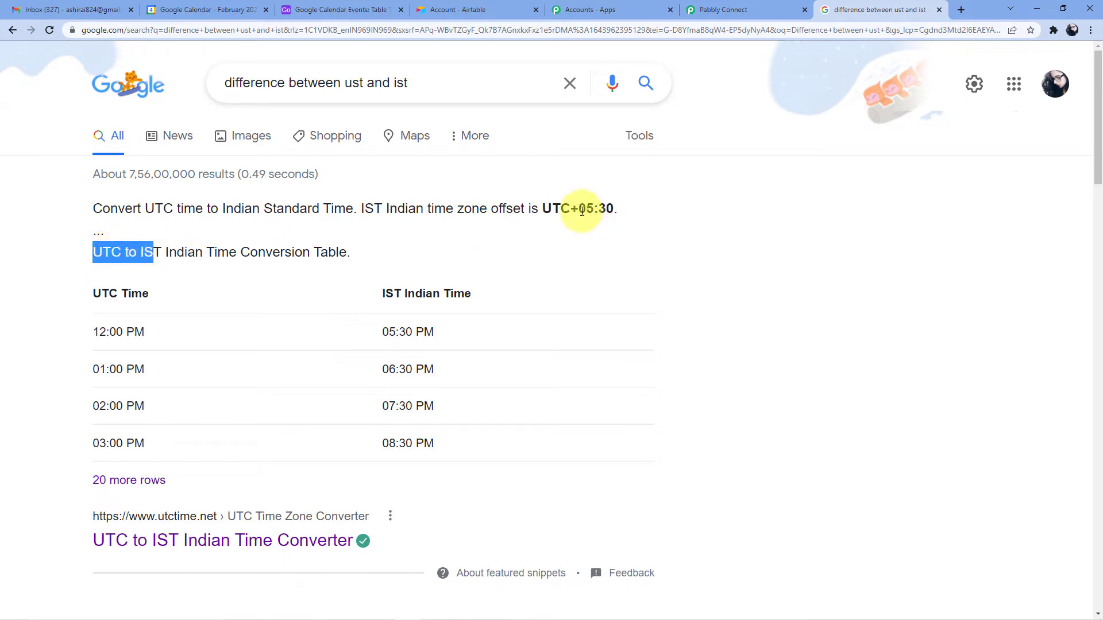
pyautogui.moveTo(578, 209); pyautogui.dragTo(636, 208)
pyautogui.click(526, 241)
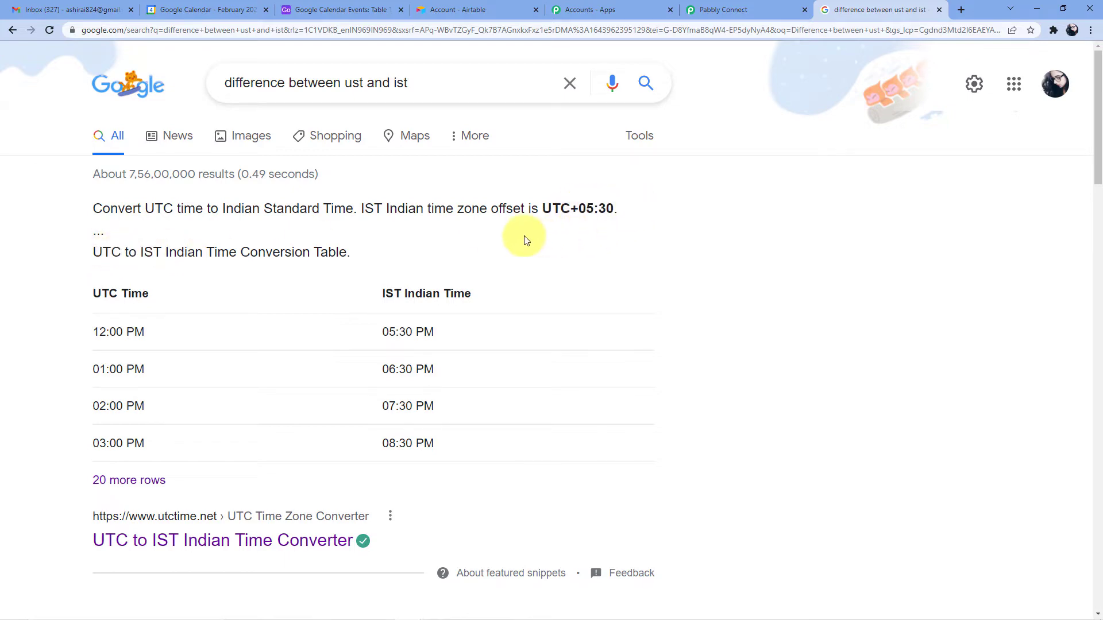
pyautogui.scroll(-2, 439, 278)
pyautogui.scroll(2, 350, 259)
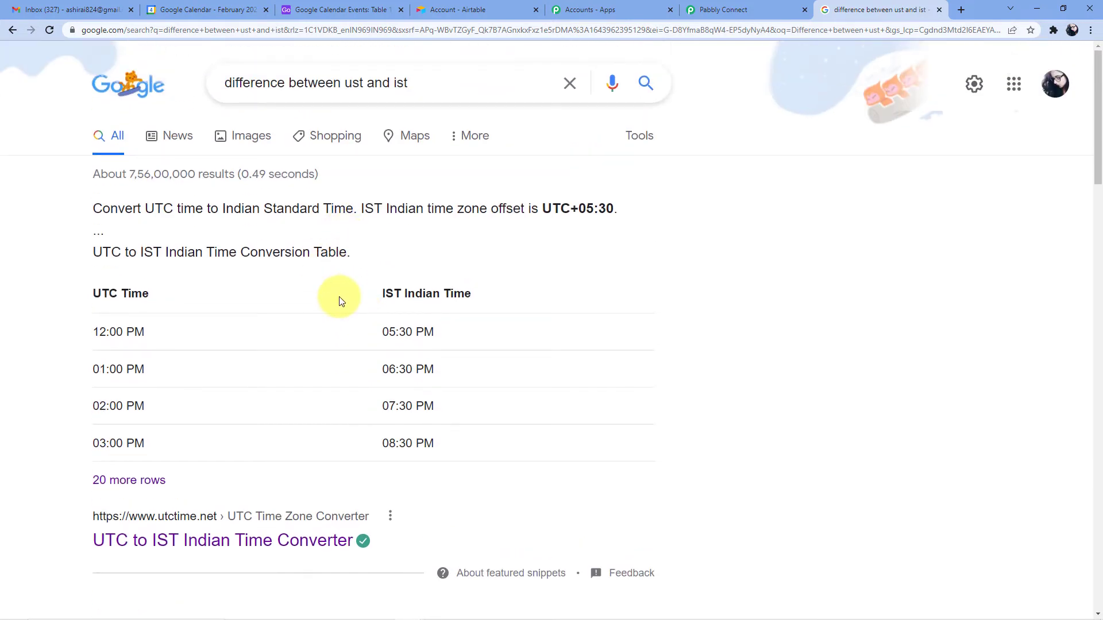
# Correct the Google search to "difference between utc and ist" and run it
pyautogui.click(359, 85)
pyautogui.press('BackSpace')
pyautogui.write('c')
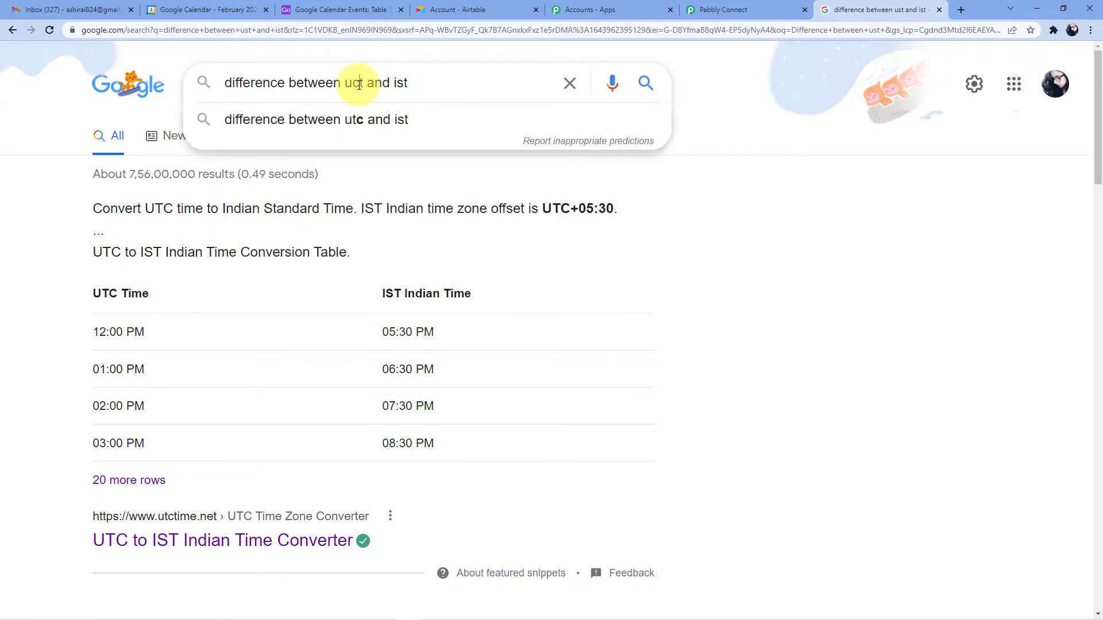
pyautogui.press('BackSpace')
pyautogui.press('Right')
pyautogui.write('c')
pyautogui.press('Return')
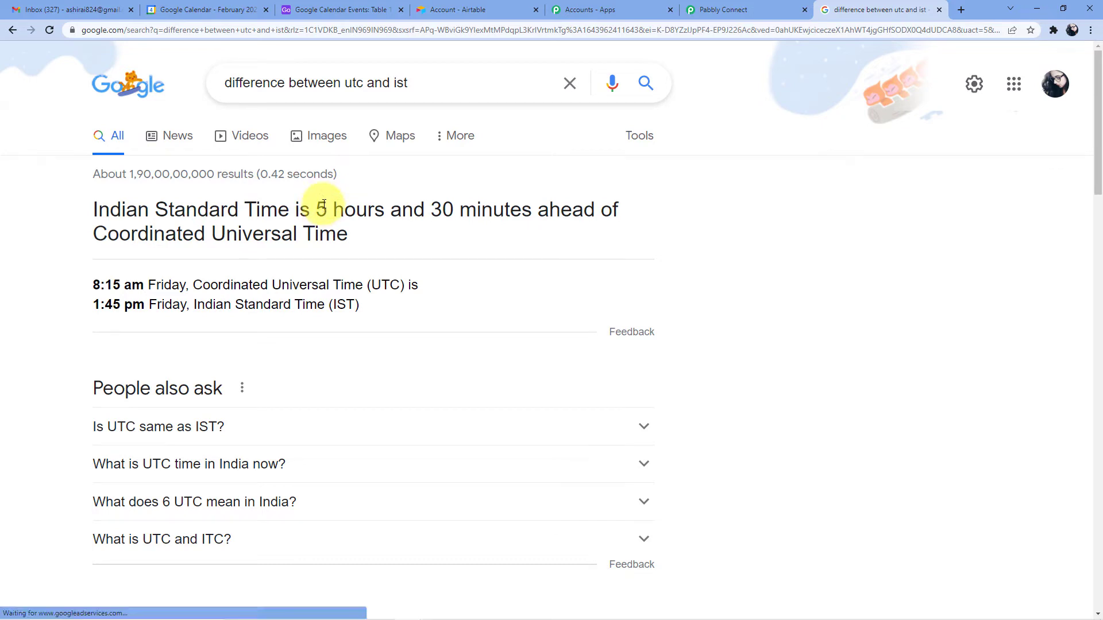
# Return to the Google Calendar Events base in Airtable and examine the time zone offset in the Developers Conference record's Event Start Date
pyautogui.click(463, 7)
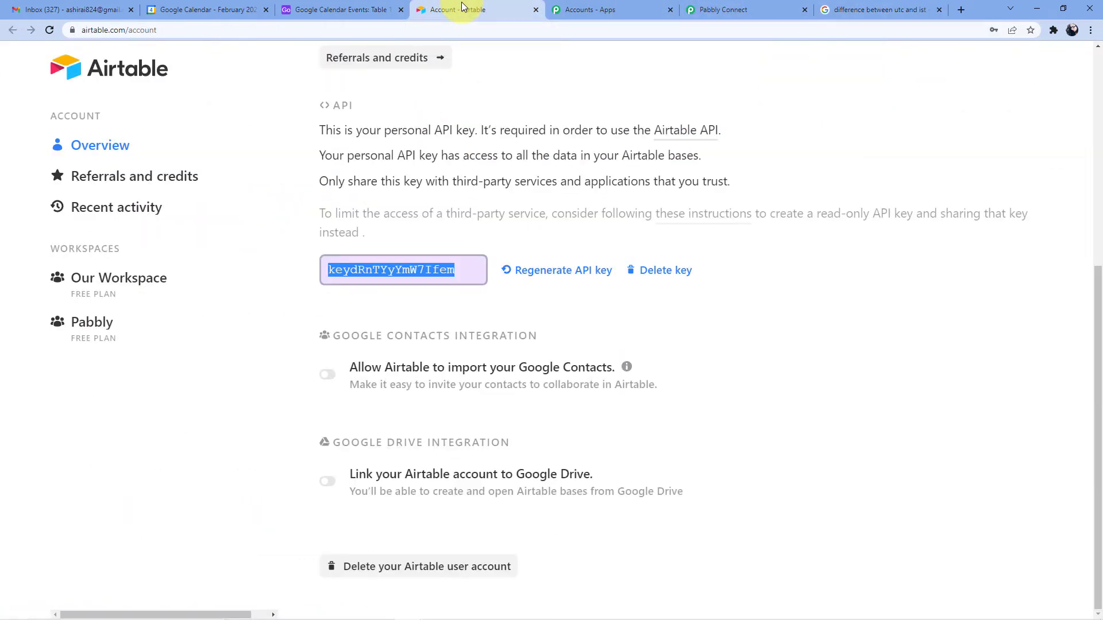
pyautogui.click(356, 9)
pyautogui.click(795, 243)
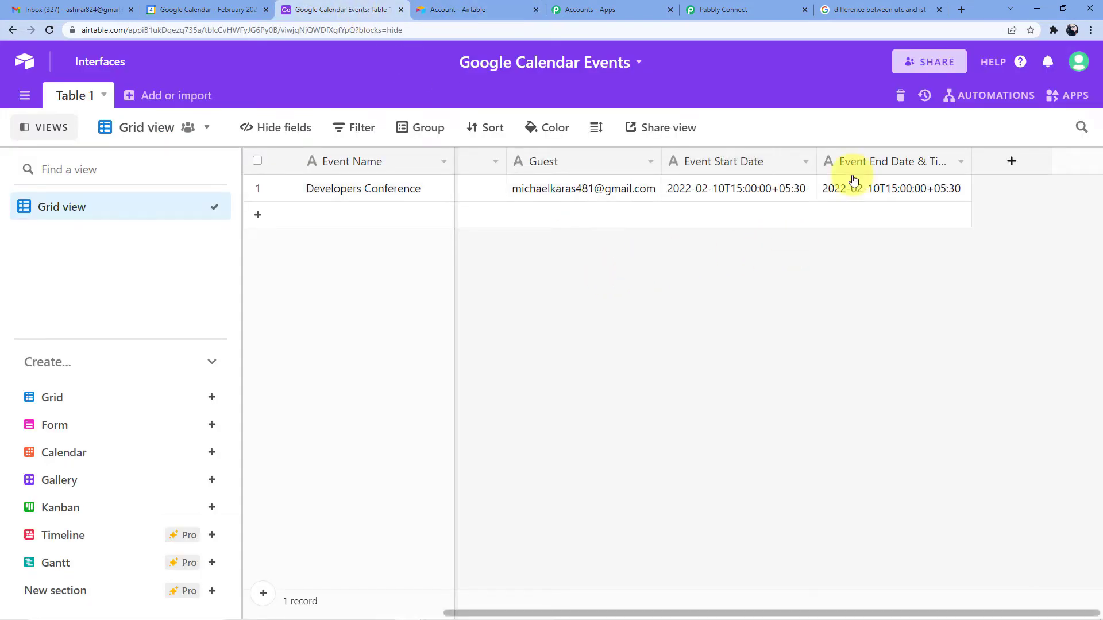
pyautogui.click(784, 190)
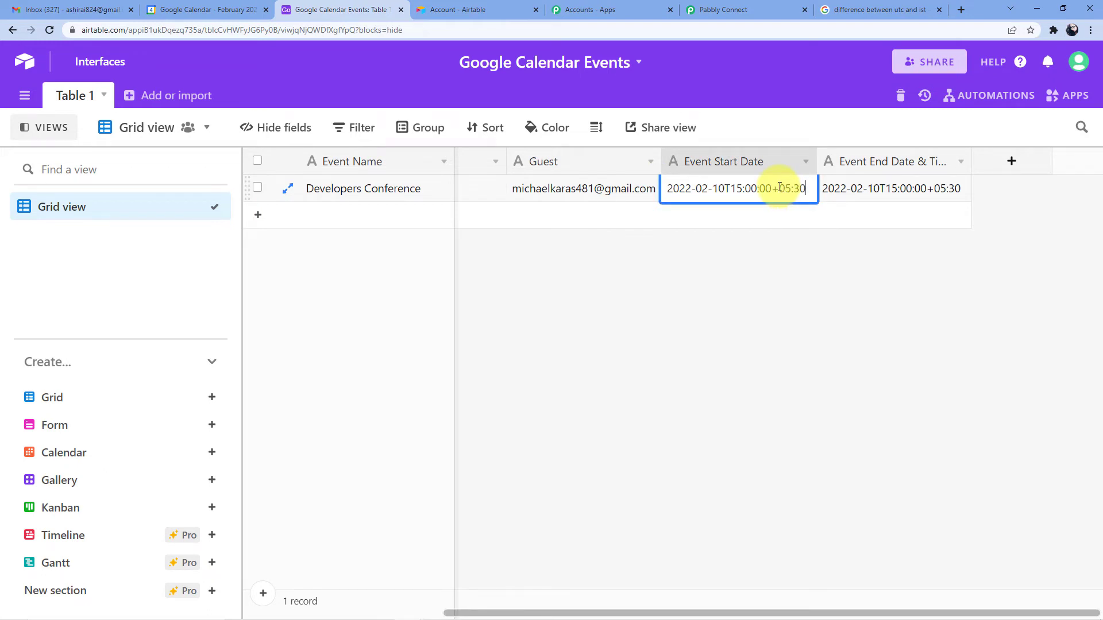
pyautogui.moveTo(780, 188)
pyautogui.mouseDown()
pyautogui.moveTo(808, 189)
pyautogui.moveTo(778, 189)
pyautogui.moveTo(795, 190)
pyautogui.mouseUp()
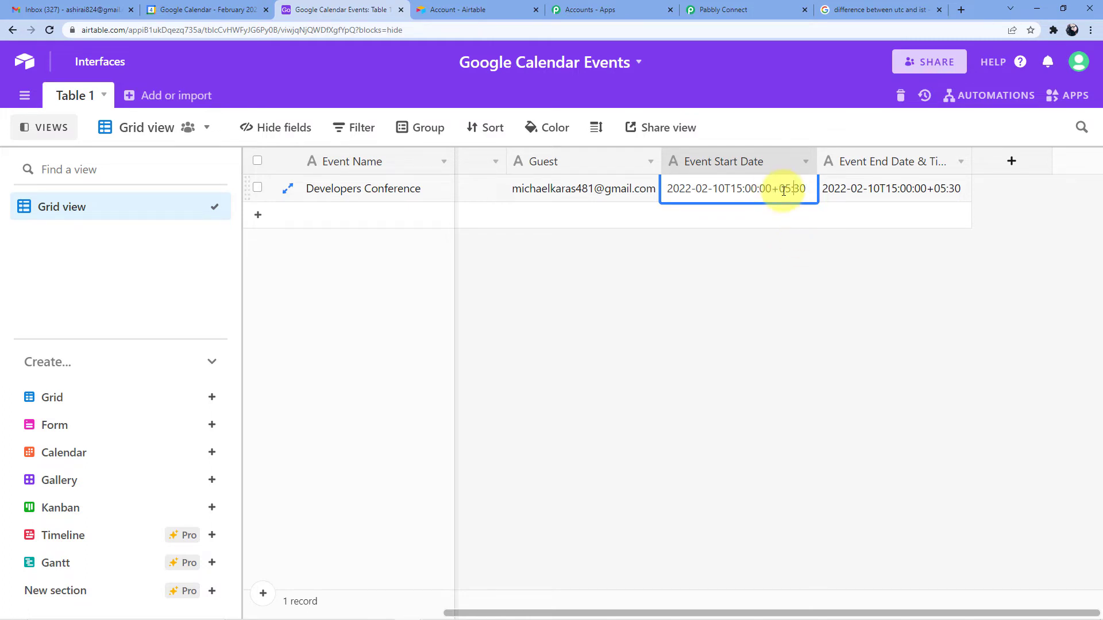
pyautogui.moveTo(780, 189); pyautogui.dragTo(805, 189)
pyautogui.click(796, 258)
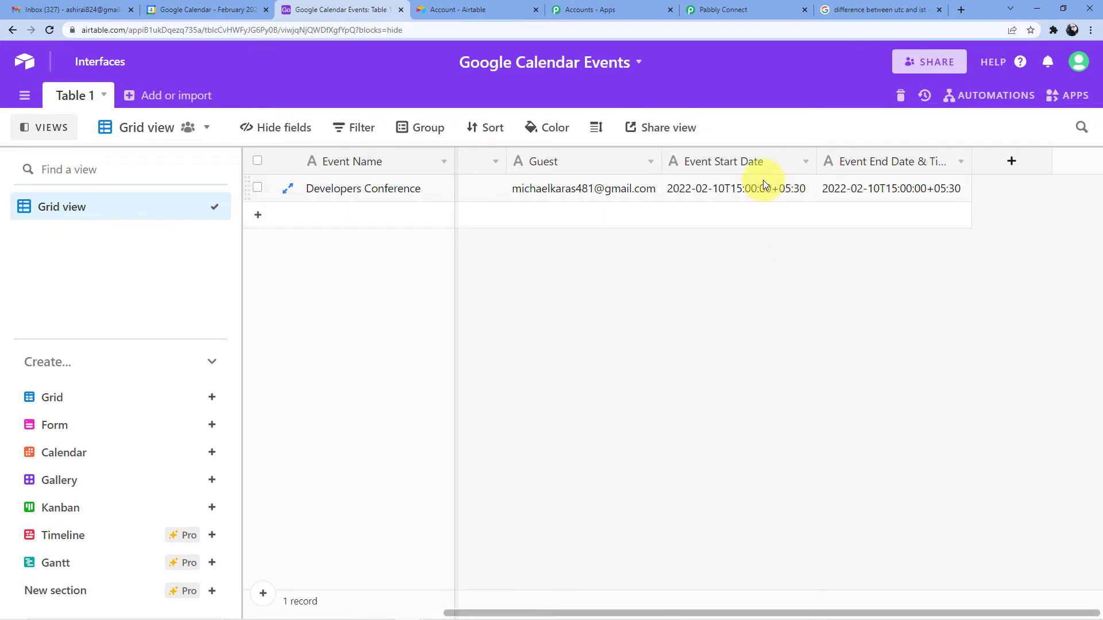
# Change the hour in the Developers Conference record's Event End Date & Time so the value reads 2022-02-10T20:00:00+05:30
pyautogui.click(731, 188)
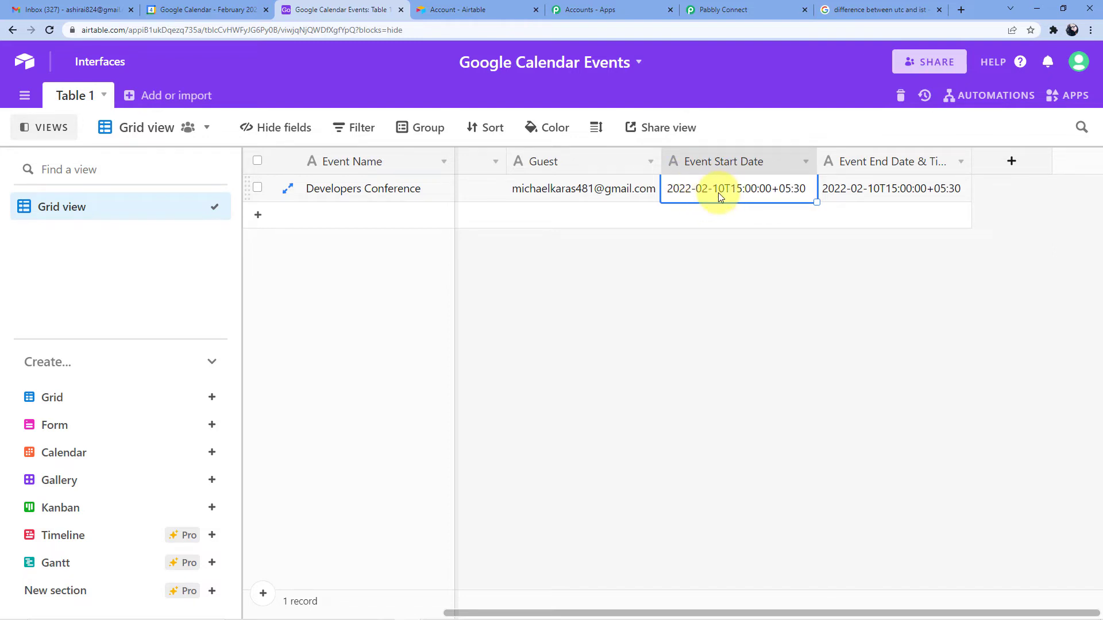
pyautogui.press('Right')
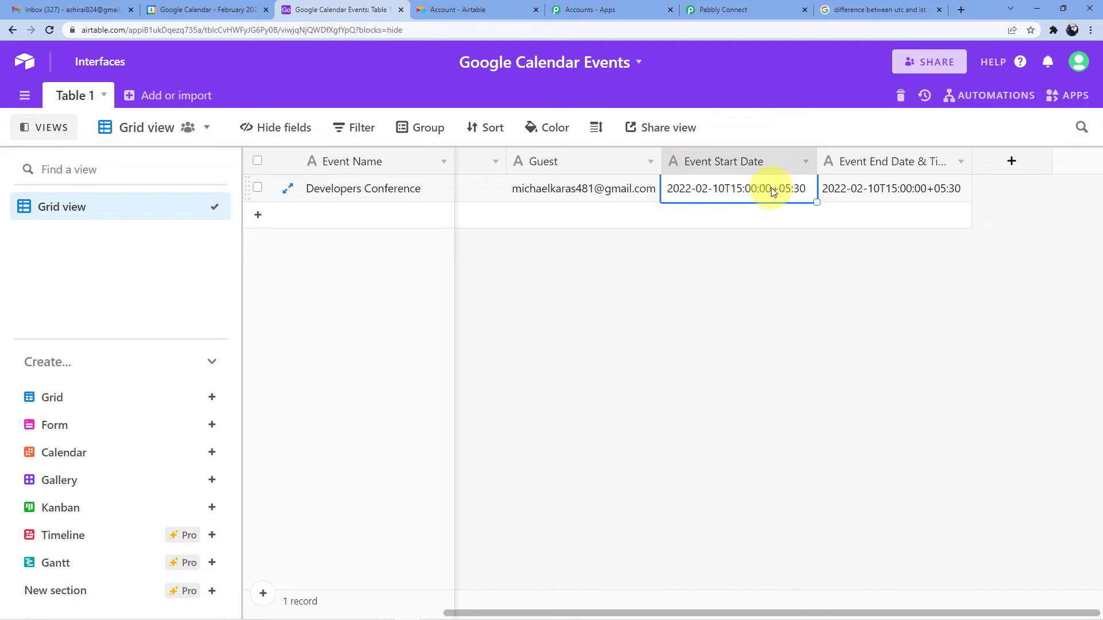
pyautogui.click(902, 190)
pyautogui.click(902, 188)
pyautogui.press('BackSpace')
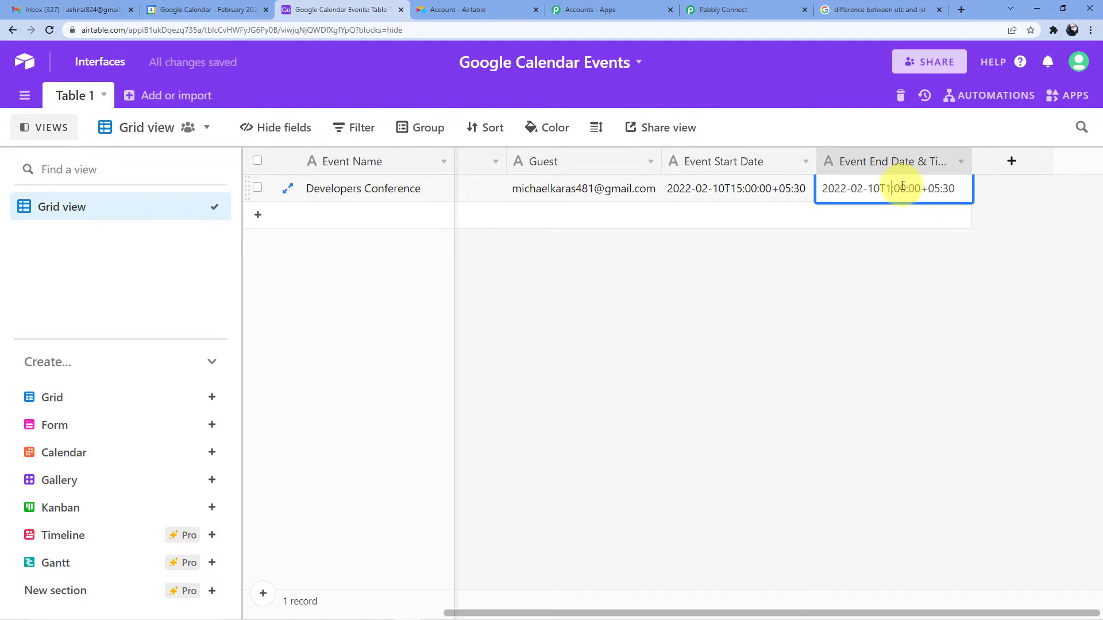
pyautogui.press('BackSpace')
pyautogui.write('20')
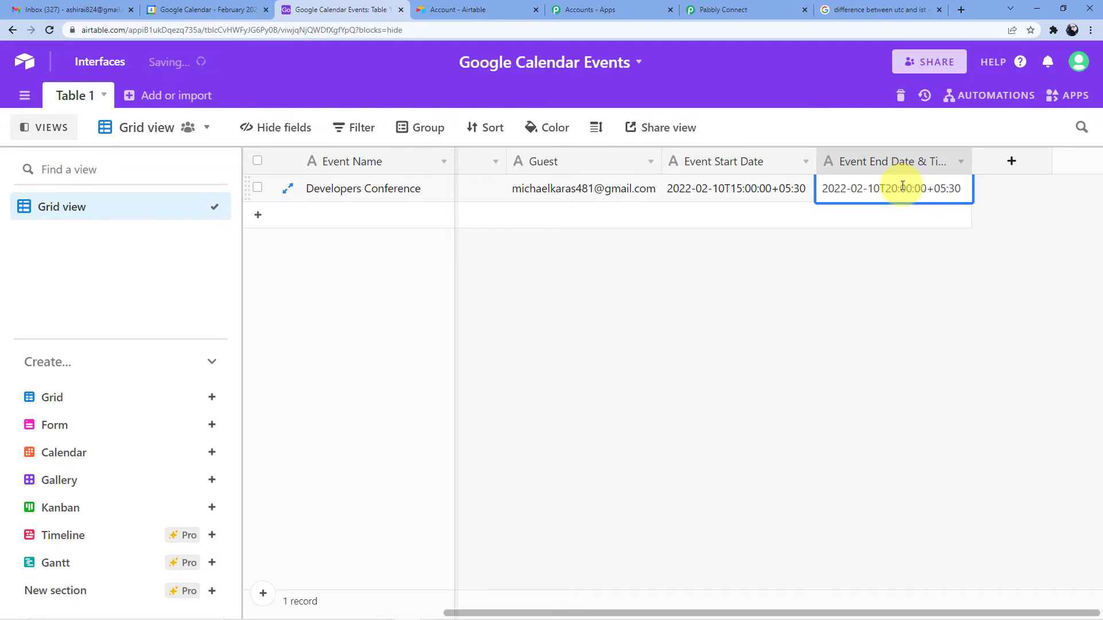
pyautogui.click(883, 222)
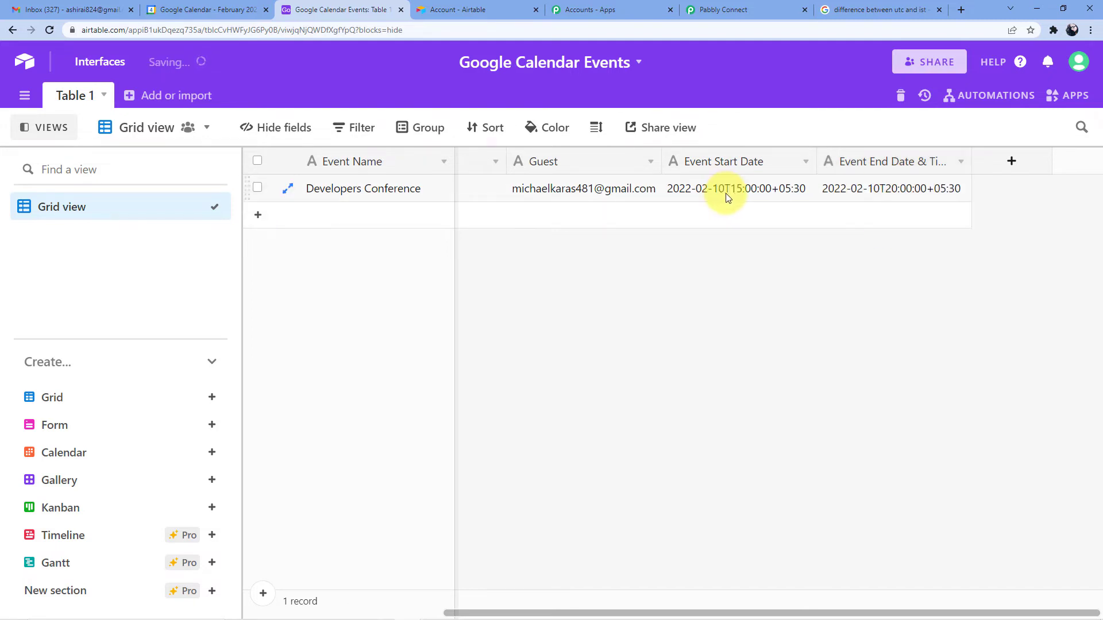
# Switch to Pabbly Connect, open the Airtable trigger's Base choices, and check the base name in Airtable
pyautogui.click(475, 5)
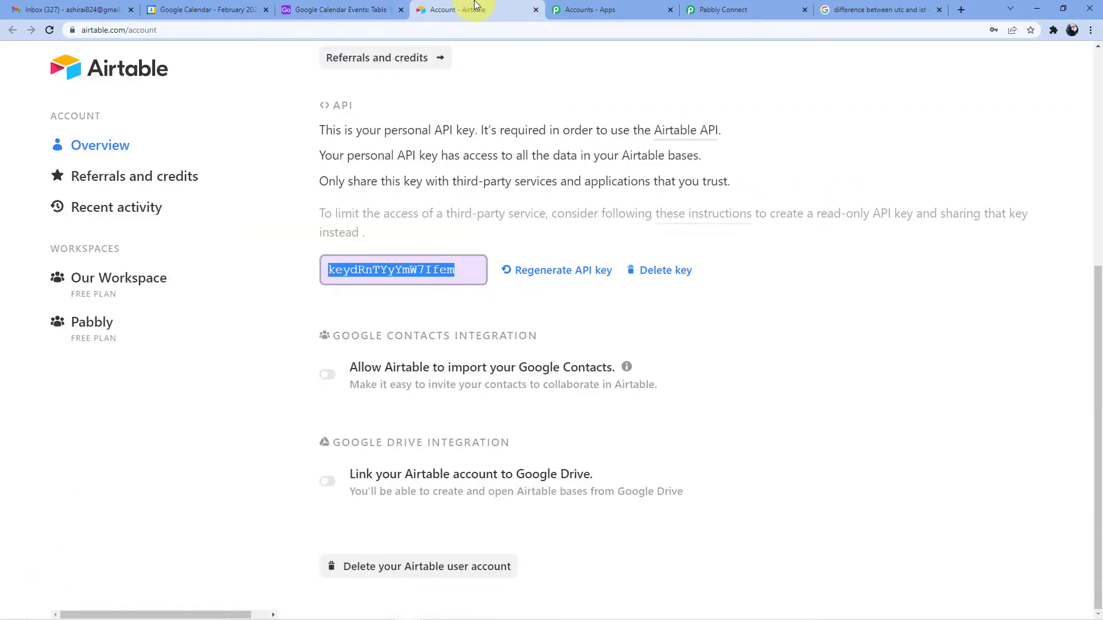
pyautogui.click(741, 10)
pyautogui.scroll(-2, 352, 352)
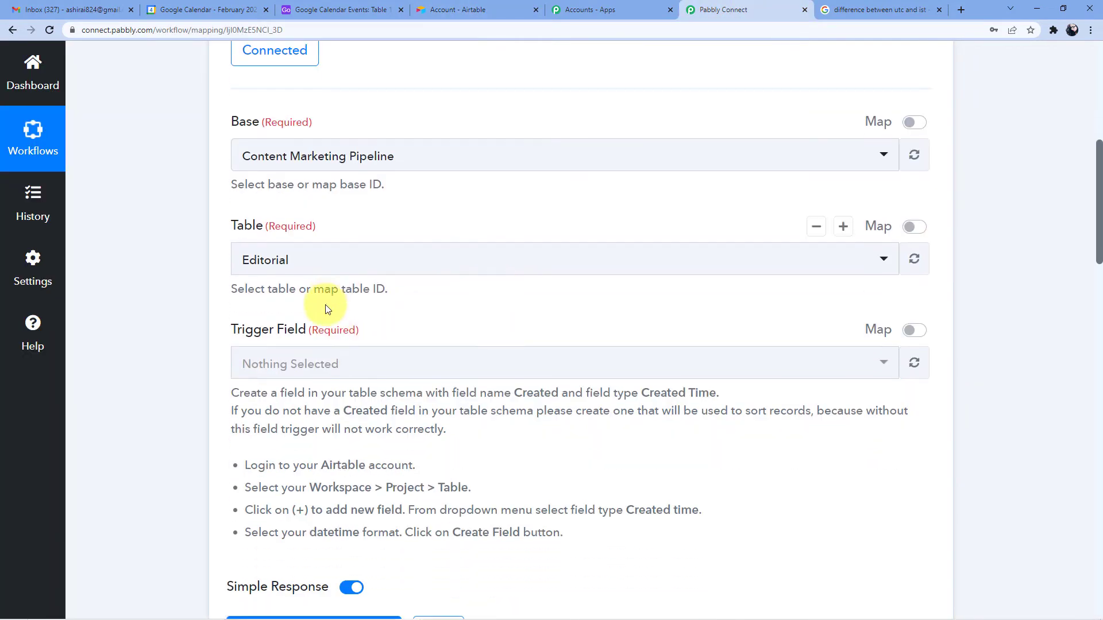
pyautogui.click(322, 161)
pyautogui.click(327, 10)
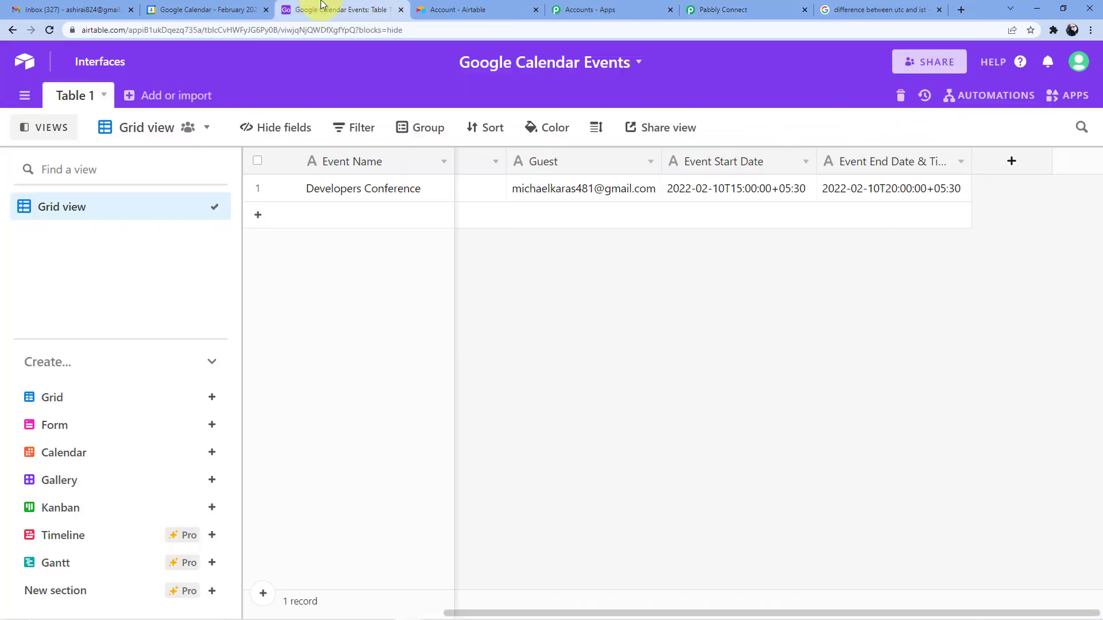
# Close the Airtable account page and return to the Google Calendar Events table
pyautogui.click(482, 9)
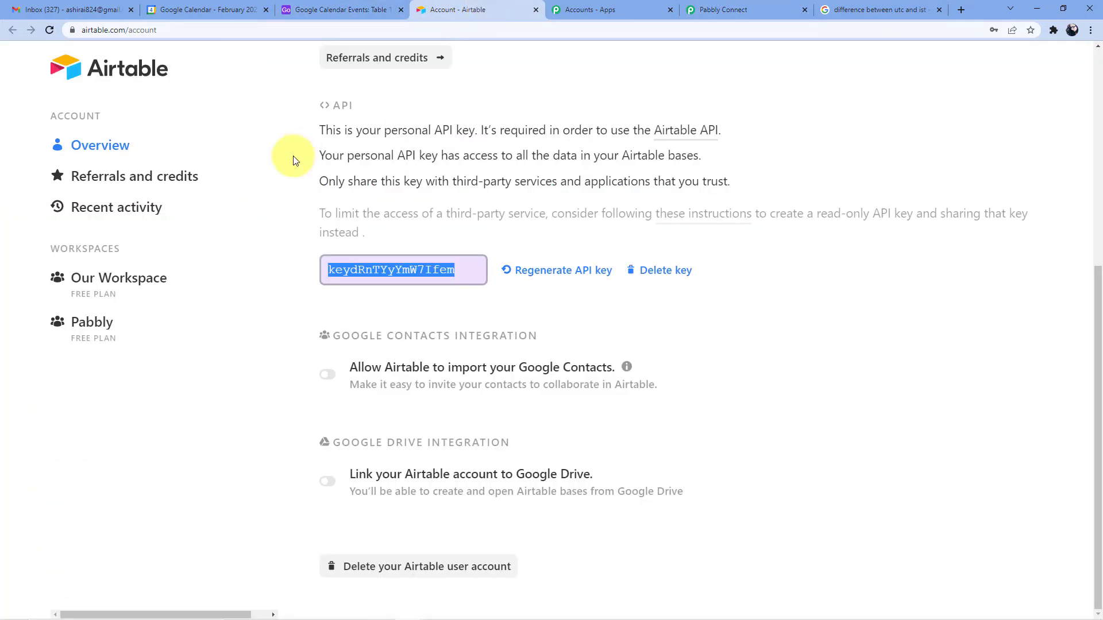
pyautogui.click(536, 10)
pyautogui.click(232, 7)
pyautogui.click(305, 10)
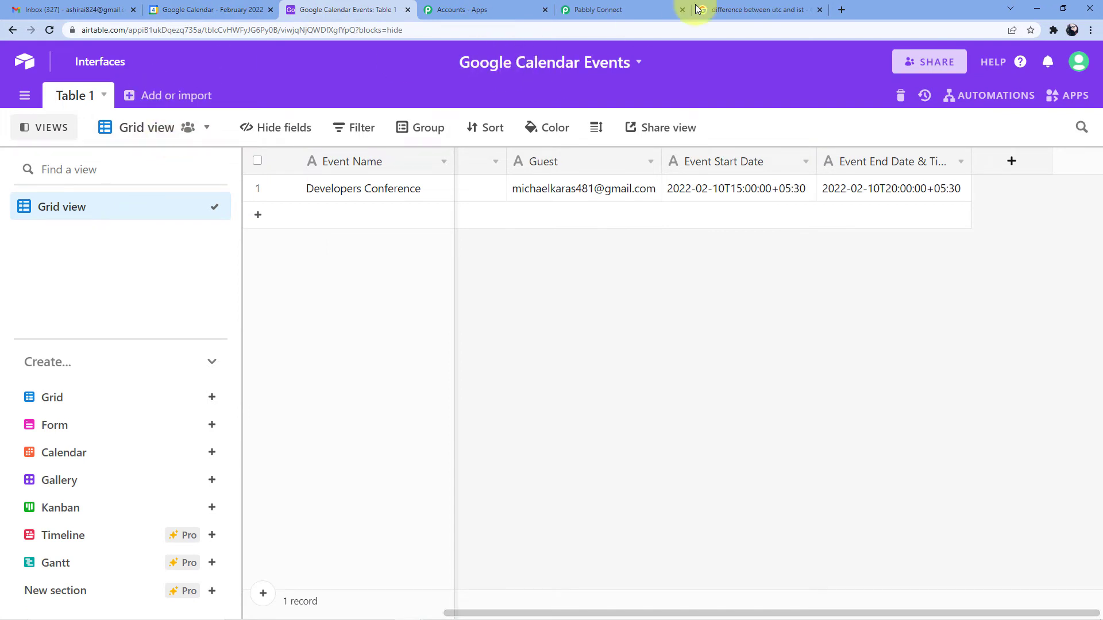
# In Pabbly Connect, find and select Google Calendar Events as the Airtable trigger's base
pyautogui.click(632, 7)
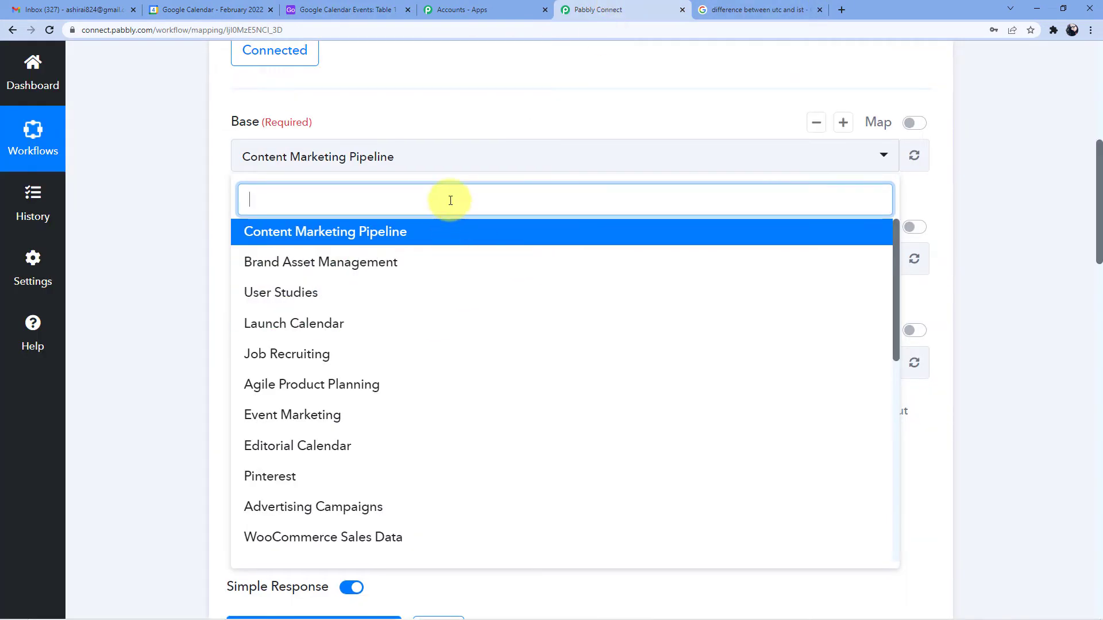
pyautogui.write('Google ')
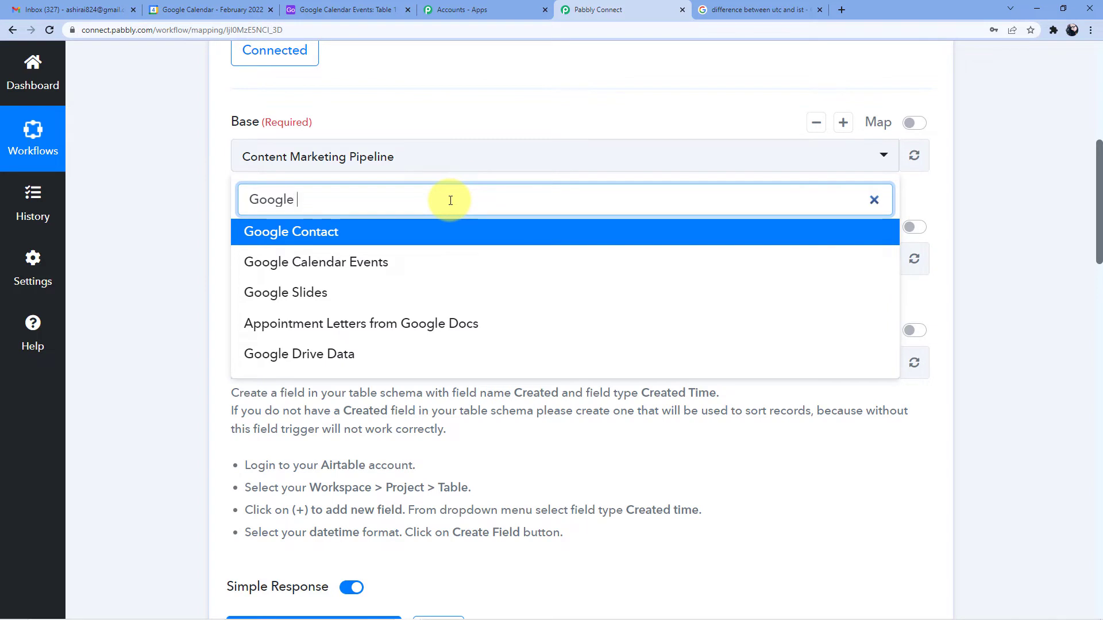
pyautogui.write('calen')
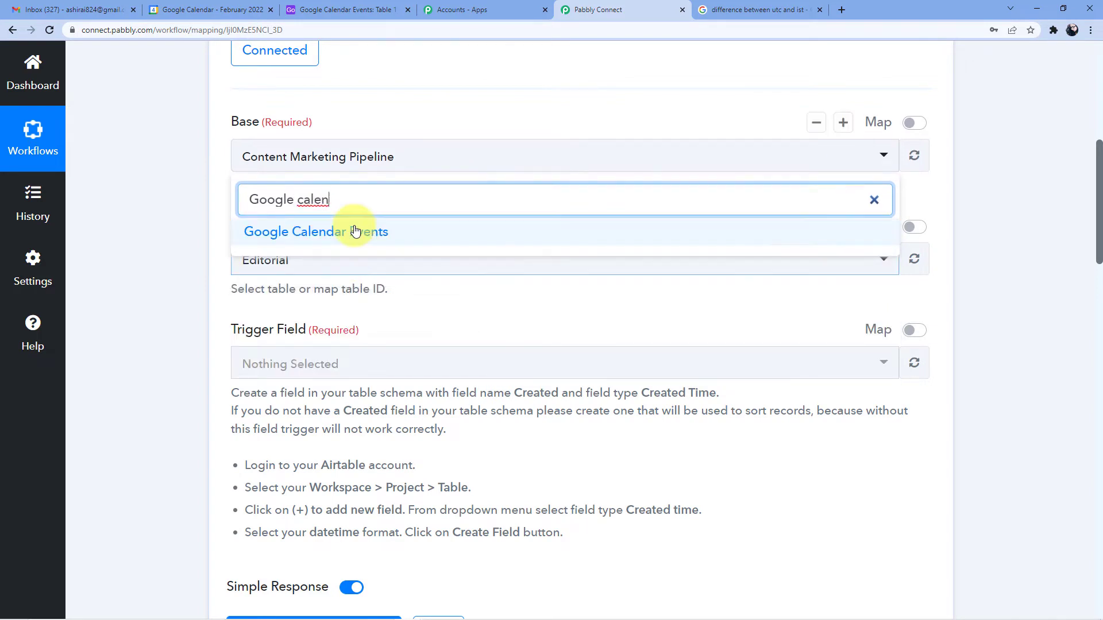
pyautogui.click(357, 230)
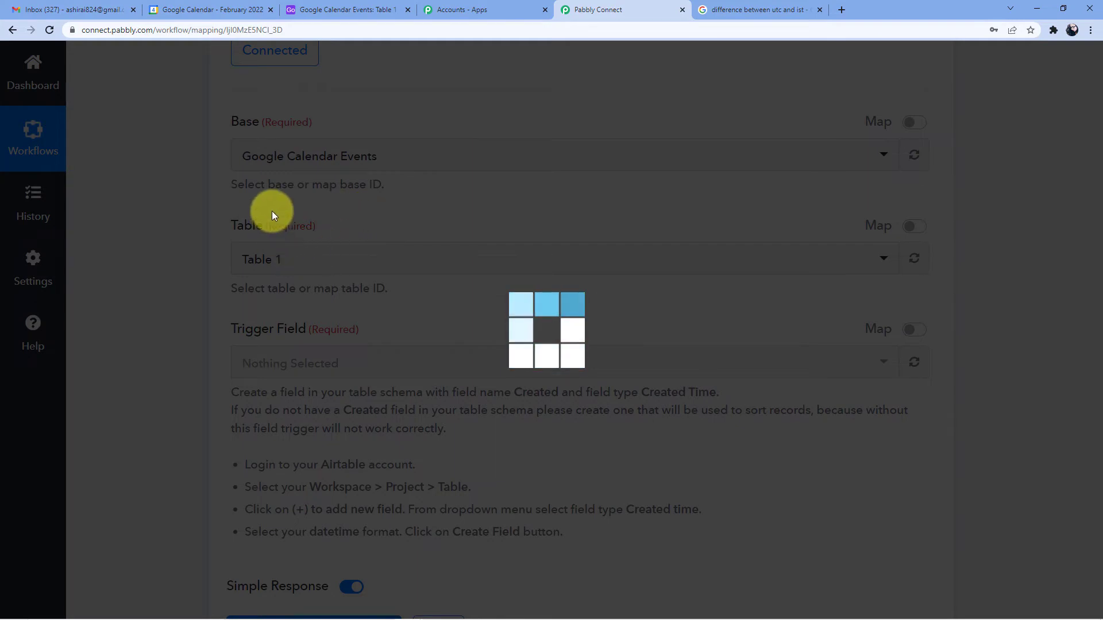
# Review the Airtable trigger settings and read the Trigger Field instructions about adding a Created field of type Created Time
pyautogui.scroll(-2, 344, 264)
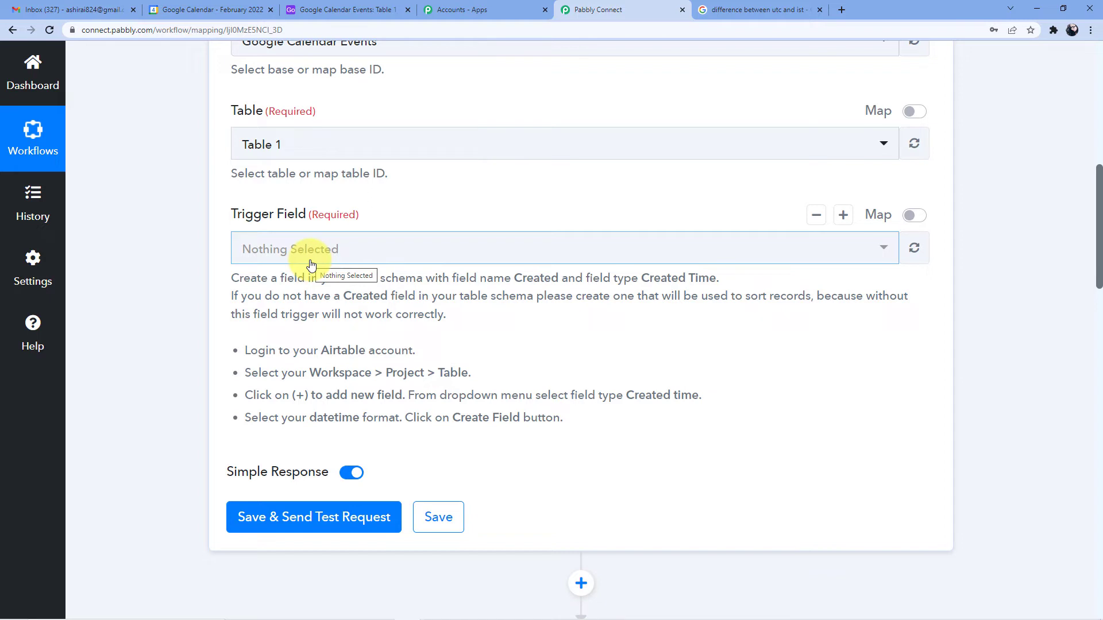
pyautogui.scroll(8, 311, 264)
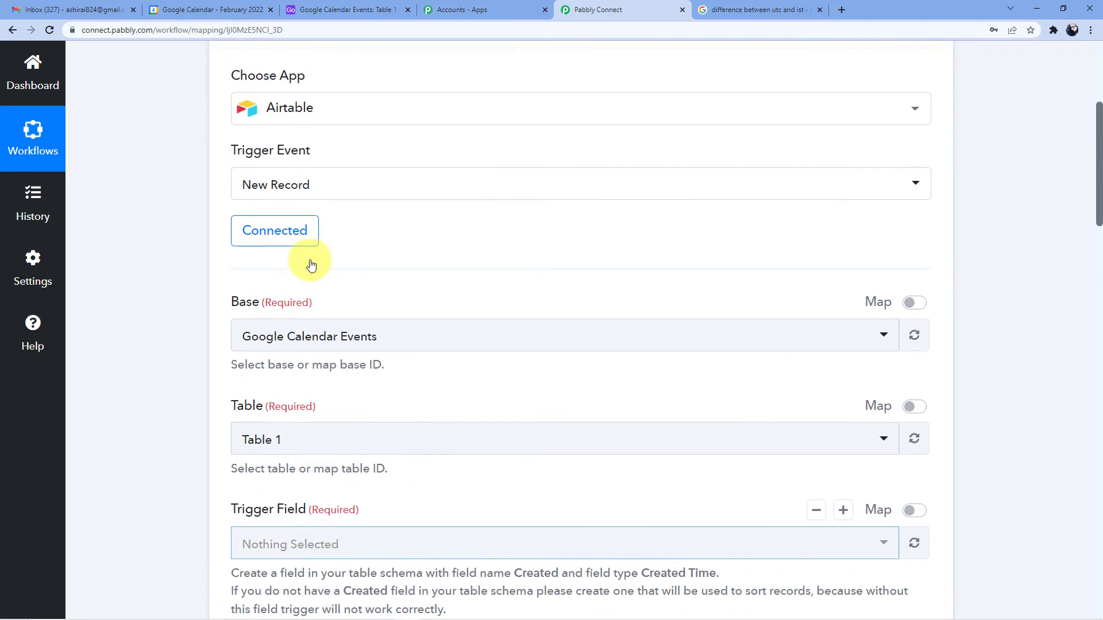
pyautogui.scroll(-2, 318, 261)
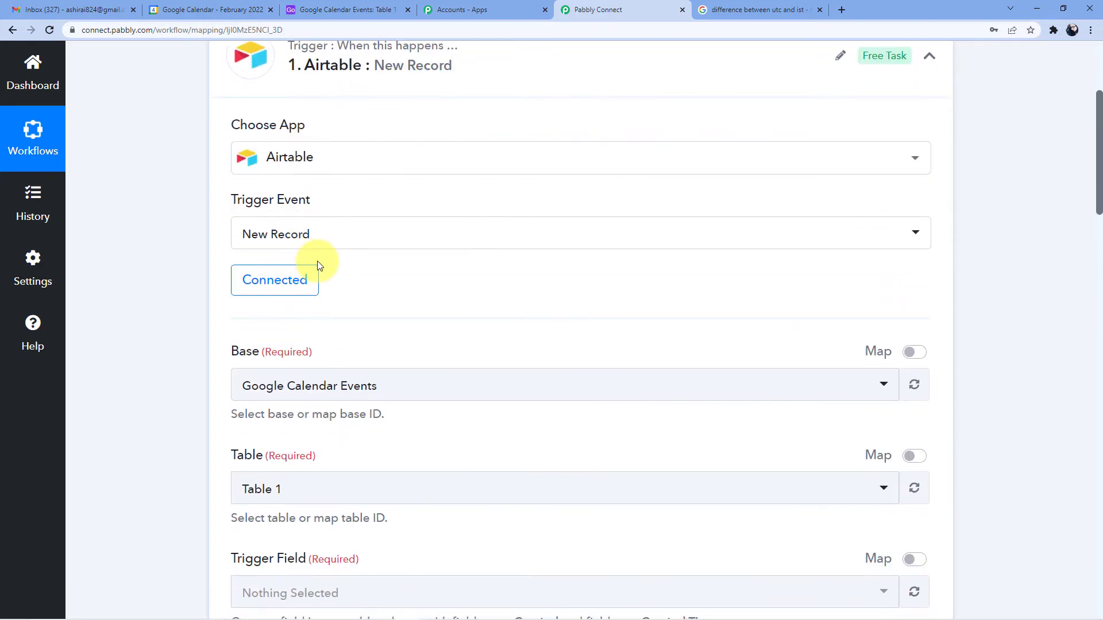
pyautogui.scroll(-4, 317, 261)
pyautogui.scroll(-3, 322, 261)
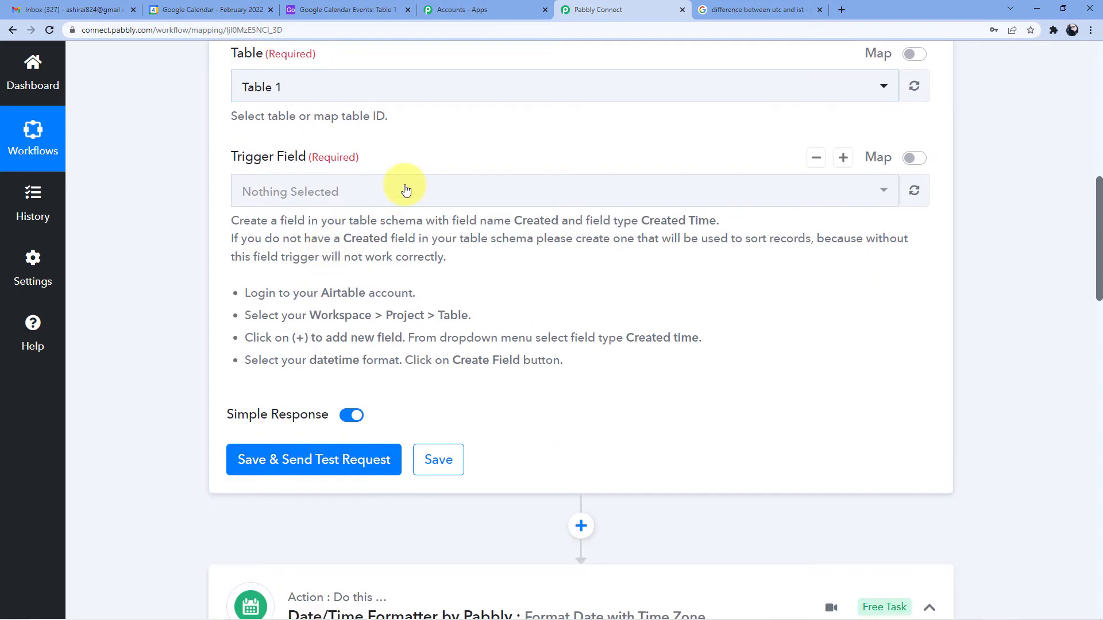
pyautogui.scroll(2, 406, 184)
pyautogui.scroll(-1, 451, 252)
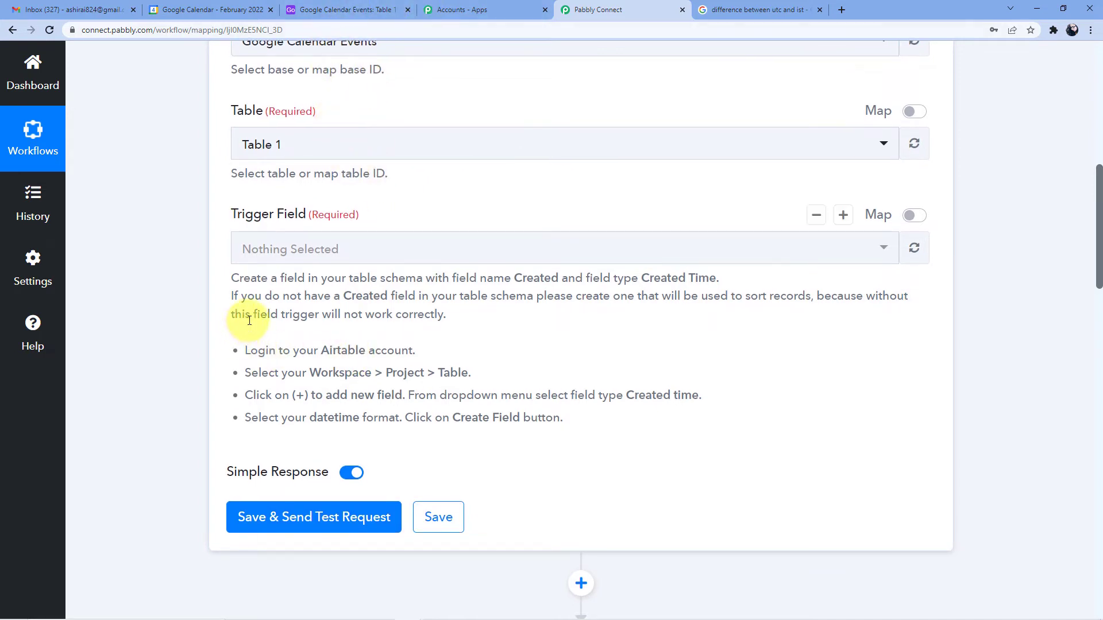
pyautogui.moveTo(253, 315); pyautogui.dragTo(442, 320)
pyautogui.click(462, 326)
# Switch to the Google Calendar Events table in Airtable and start a new field named "Google Calendar field"
pyautogui.click(320, 10)
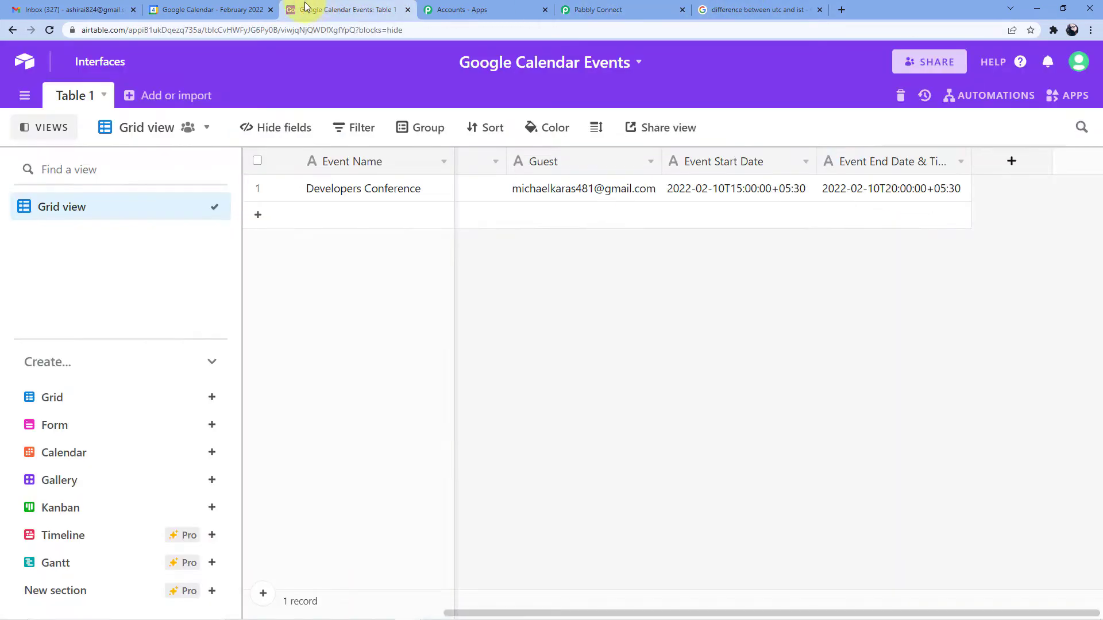
pyautogui.click(208, 9)
pyautogui.click(356, 10)
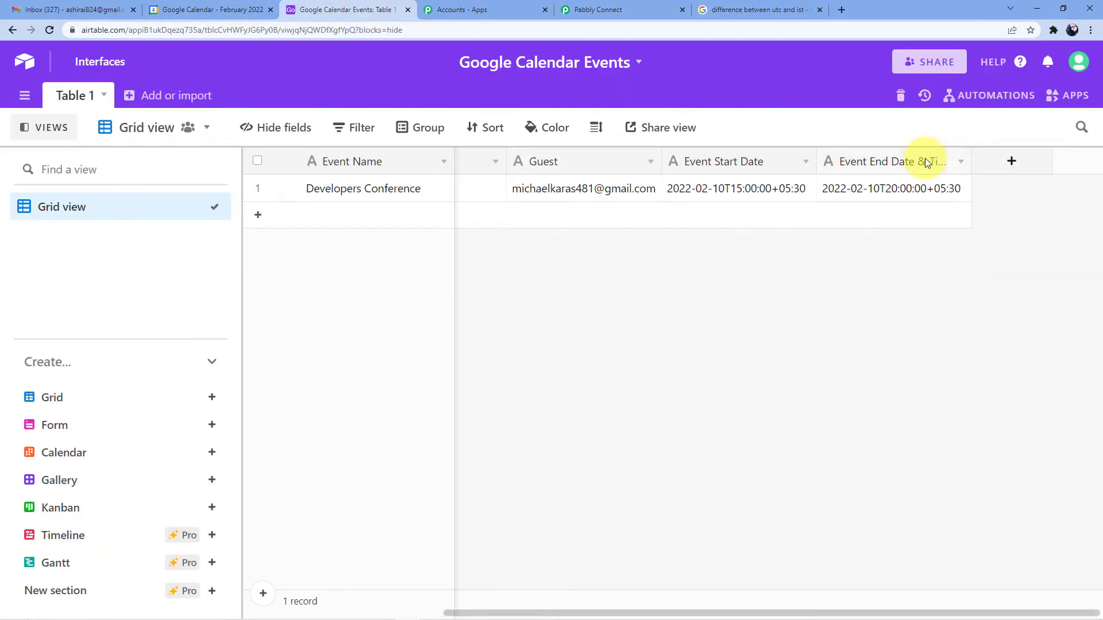
pyautogui.click(1009, 168)
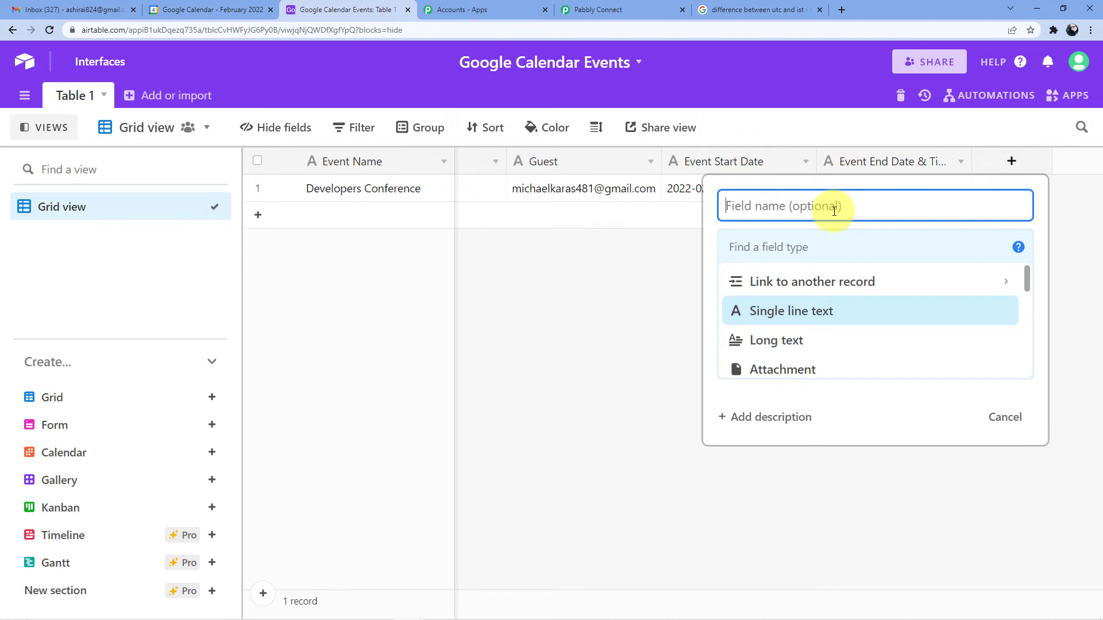
pyautogui.write('google Calendar')
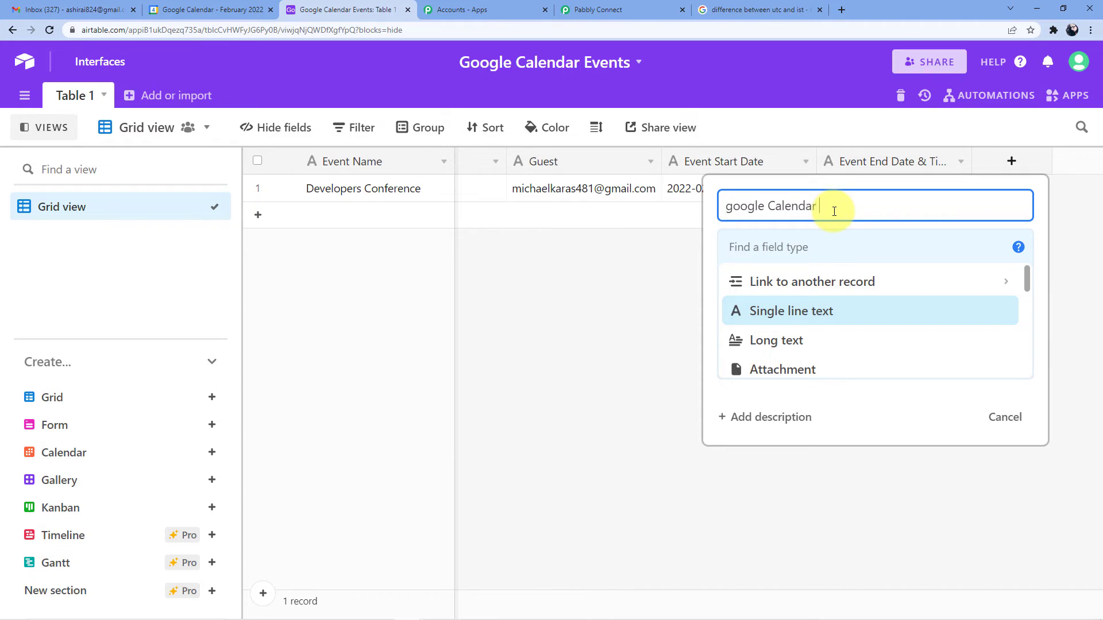
pyautogui.click(736, 205)
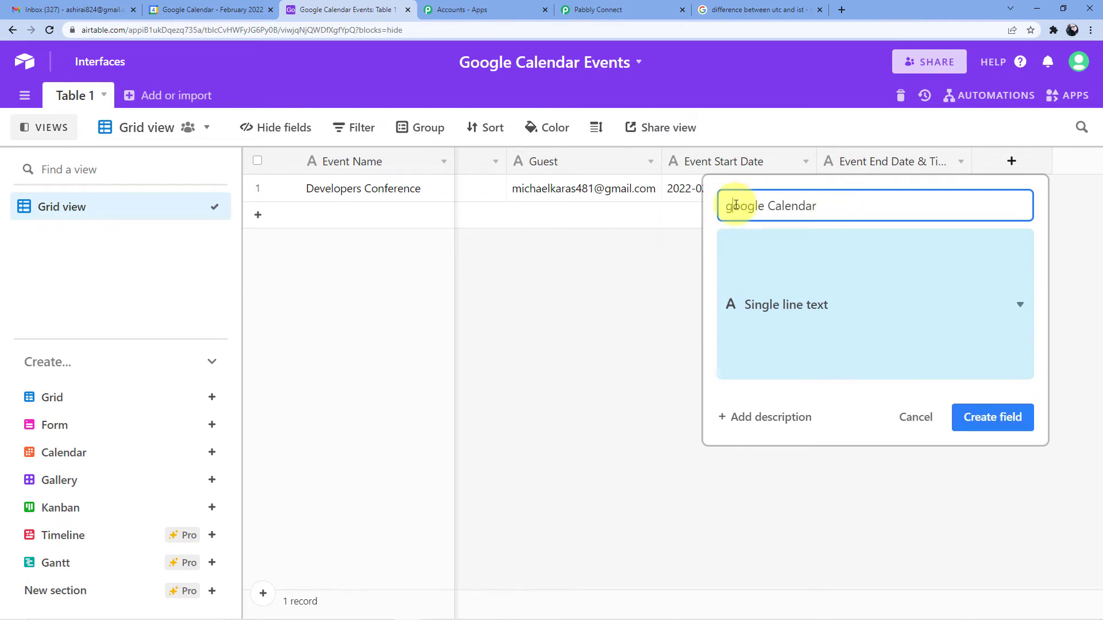
pyautogui.press('BackSpace')
pyautogui.write('G')
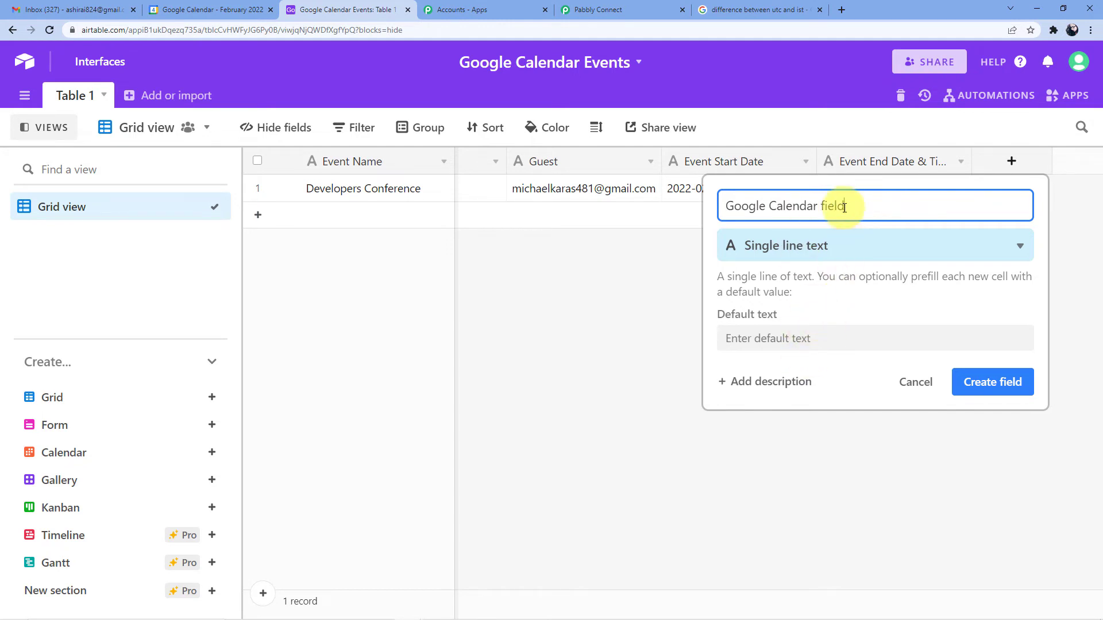
# Copy the Created time field type name from the Pabbly Connect instructions and use it to set the new Airtable field's type
pyautogui.click(839, 253)
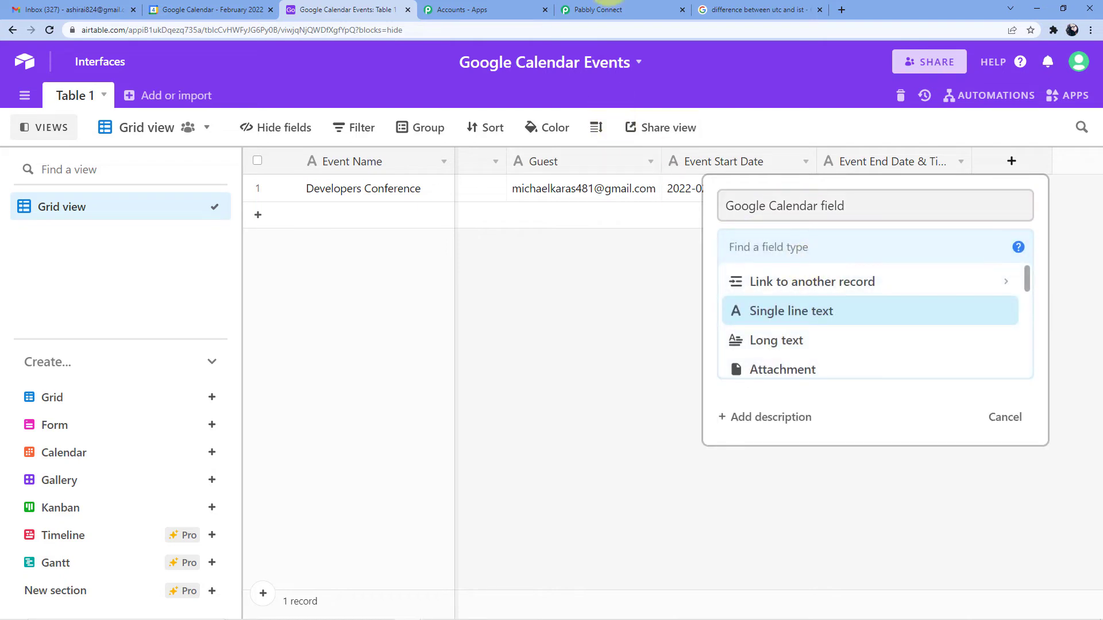
pyautogui.click(637, 9)
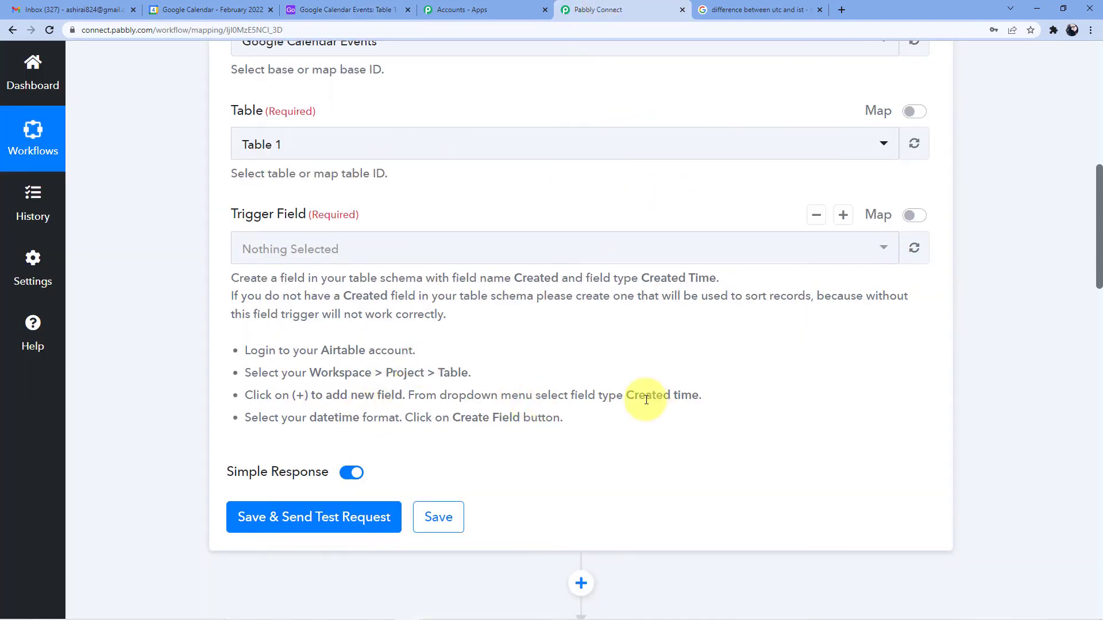
pyautogui.moveTo(626, 395); pyautogui.dragTo(696, 394)
pyautogui.rightClick(697, 394)
pyautogui.click(701, 402)
pyautogui.click(398, 14)
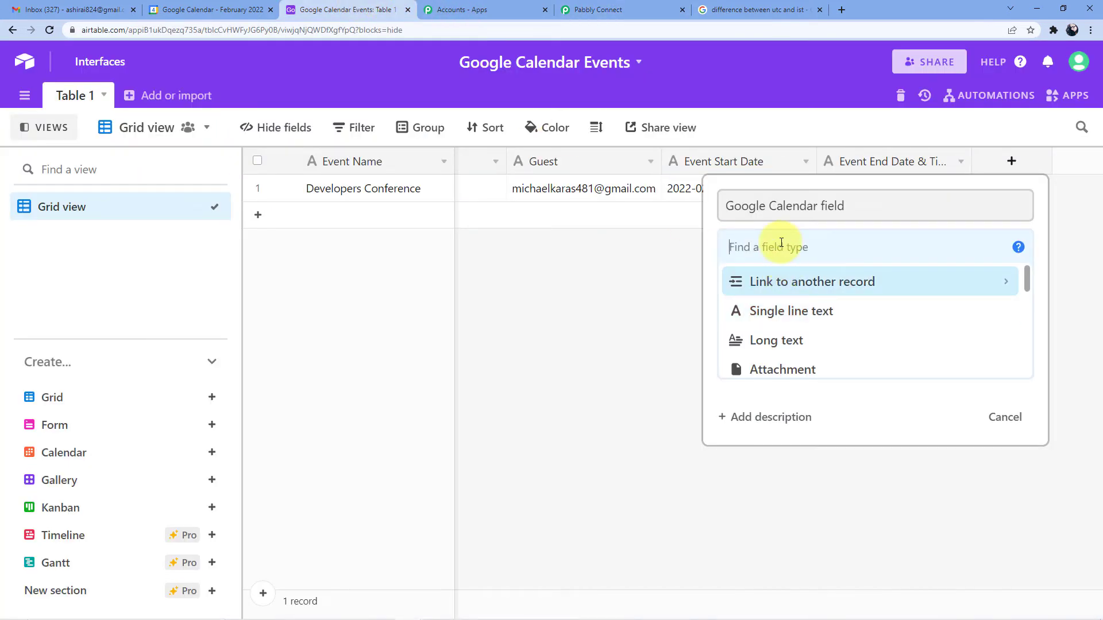
pyautogui.hotkey('ctrl', 'v')
pyautogui.click(761, 284)
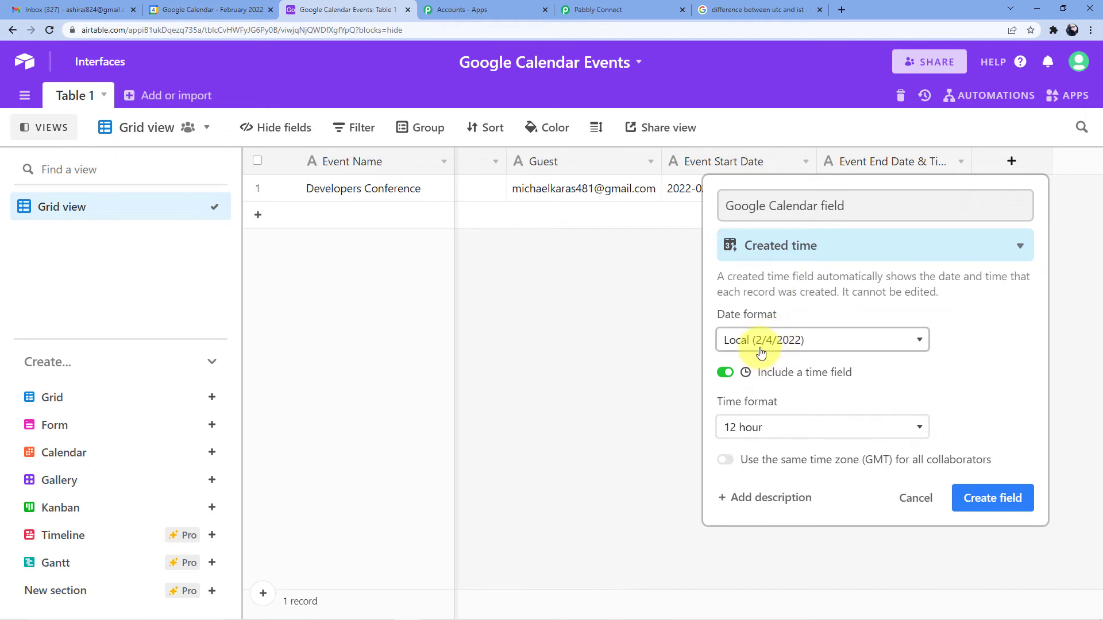
# Set the field's date format to European, enable the same time zone (GMT) for all collaborators, and create the field
pyautogui.click(787, 342)
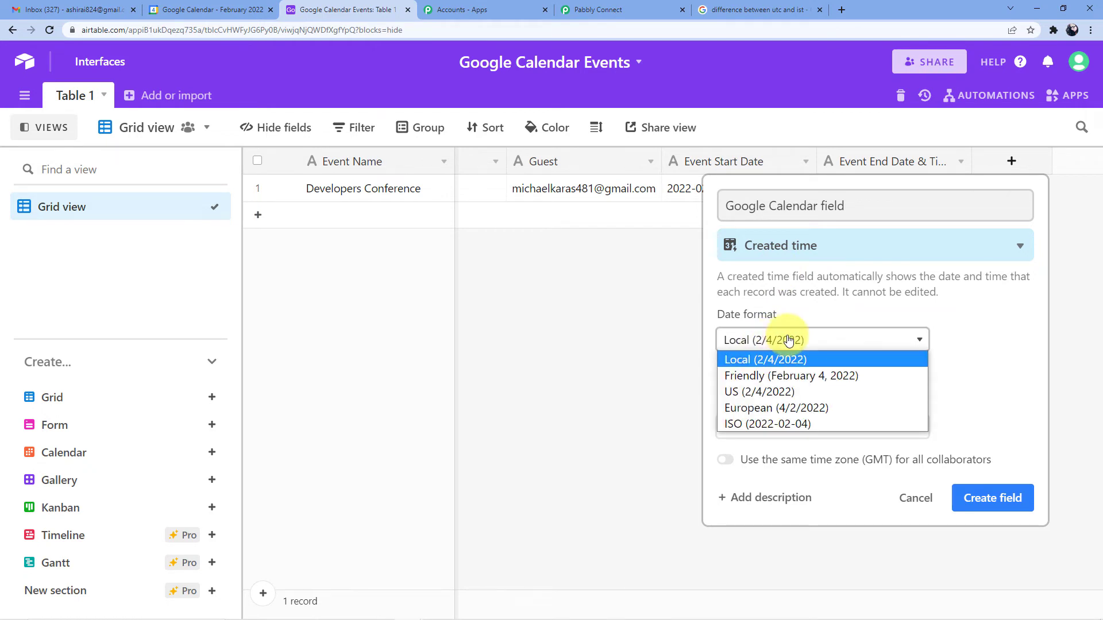
pyautogui.click(753, 393)
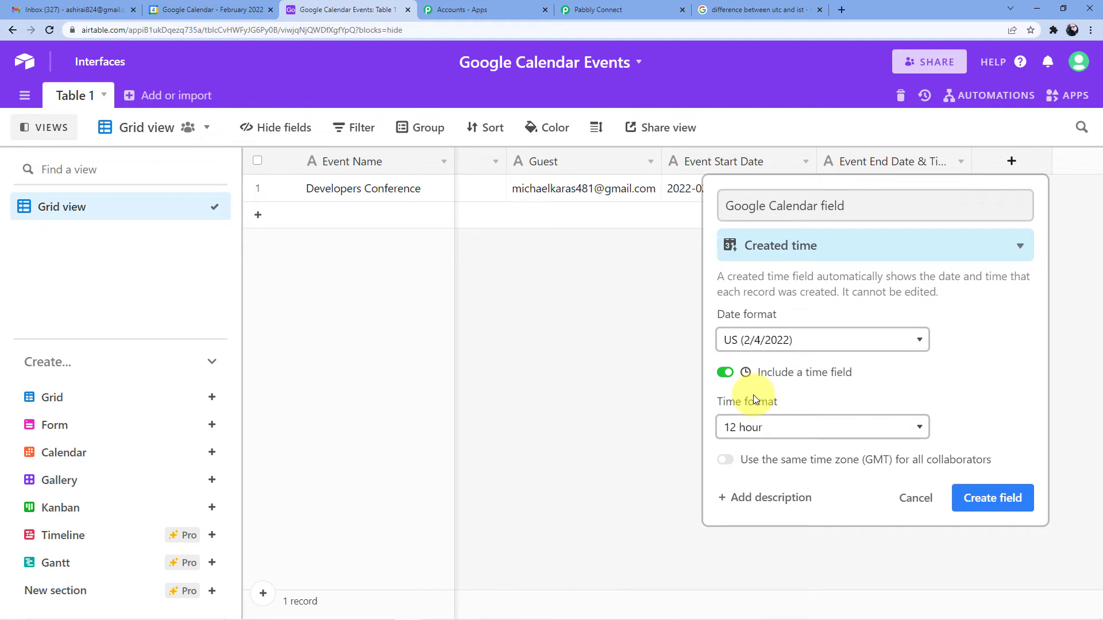
pyautogui.click(772, 342)
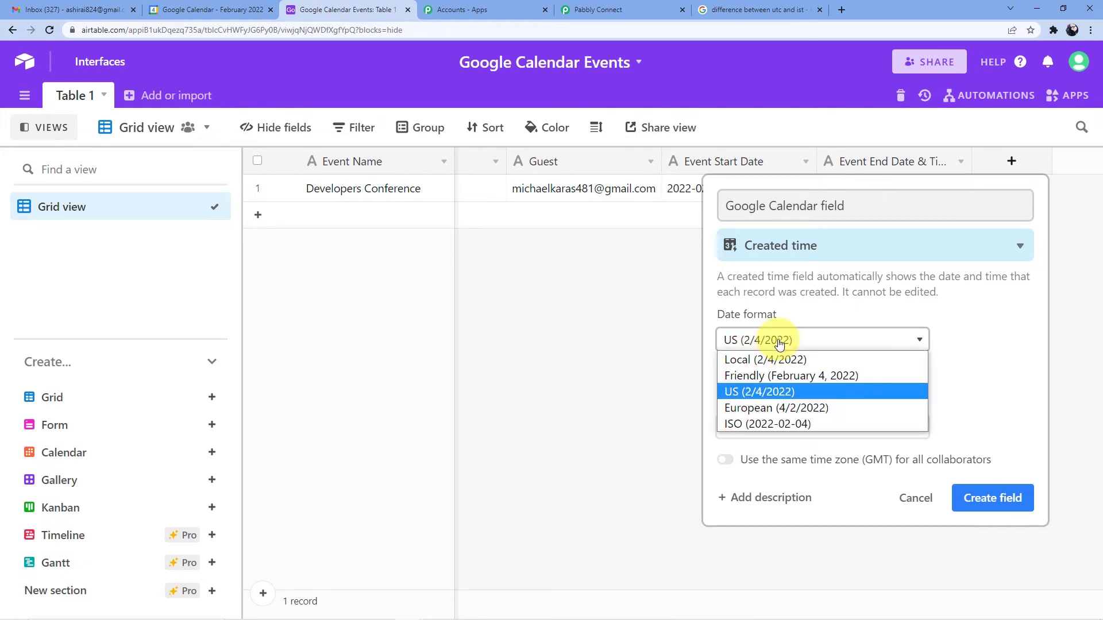
pyautogui.click(781, 407)
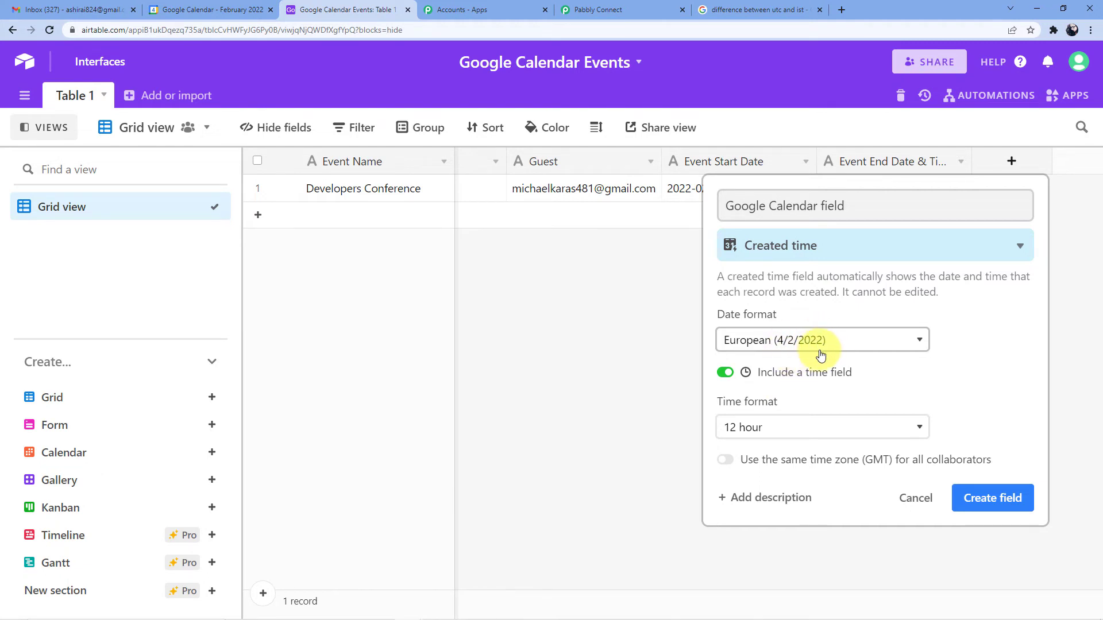
pyautogui.click(748, 463)
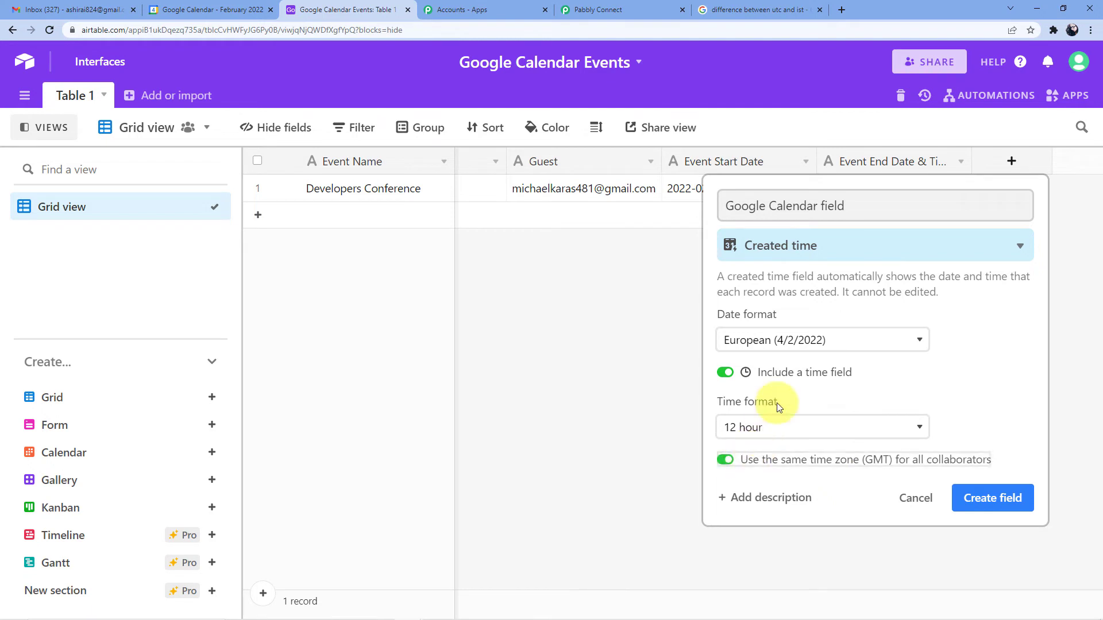
pyautogui.click(974, 504)
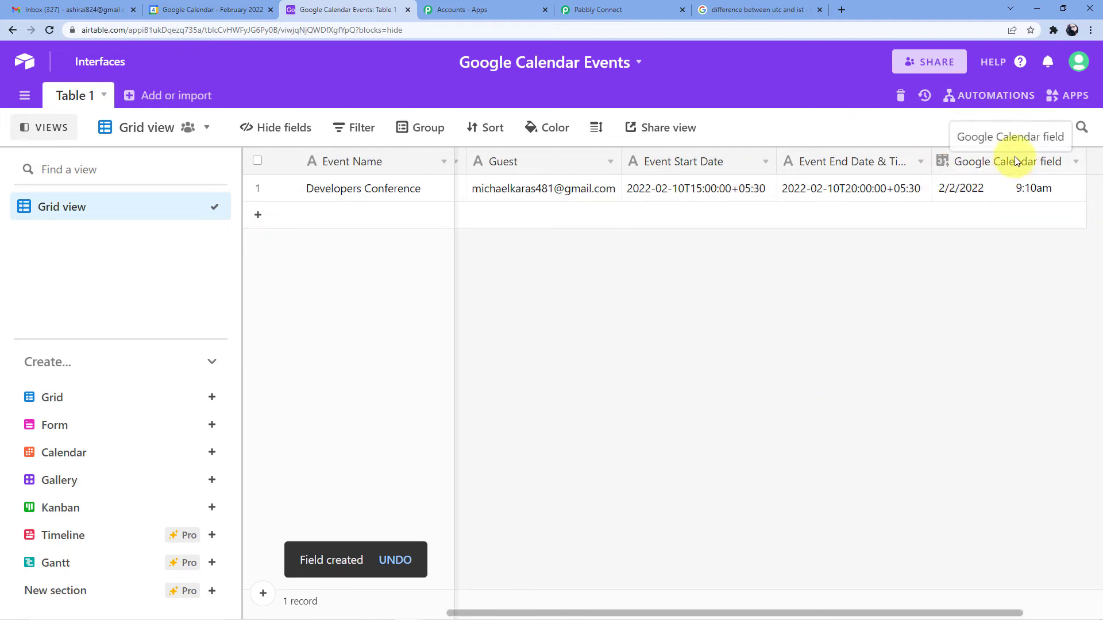
# Return to Pabbly Connect and refresh the Airtable Trigger Field to load Google Calendar field
pyautogui.click(603, 10)
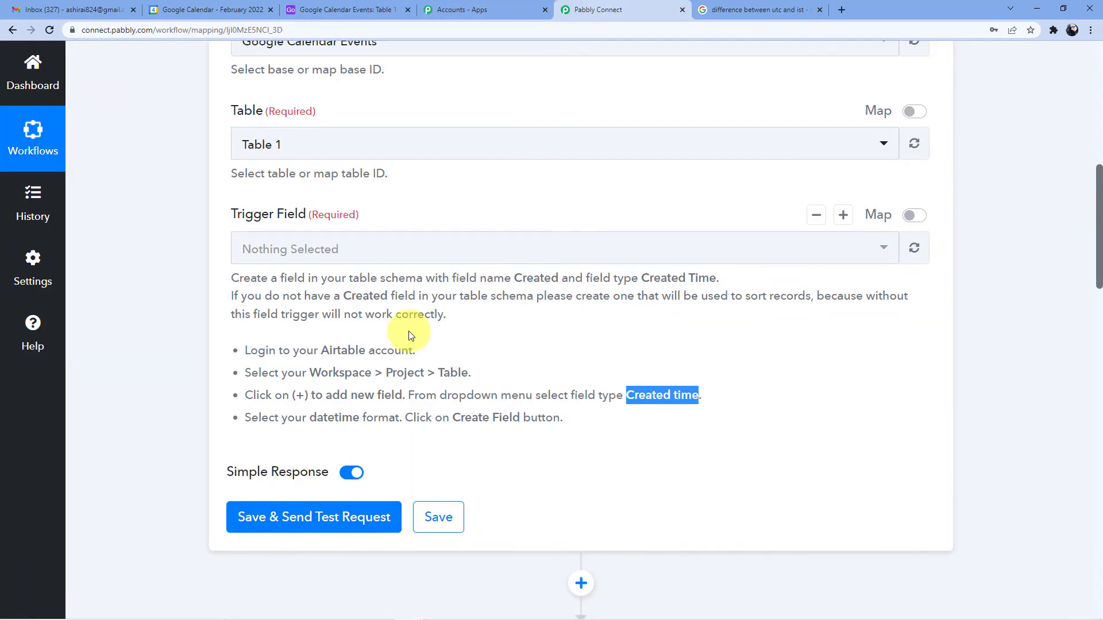
pyautogui.scroll(-2, 516, 365)
pyautogui.scroll(2, 560, 359)
pyautogui.scroll(2, 559, 357)
pyautogui.click(914, 362)
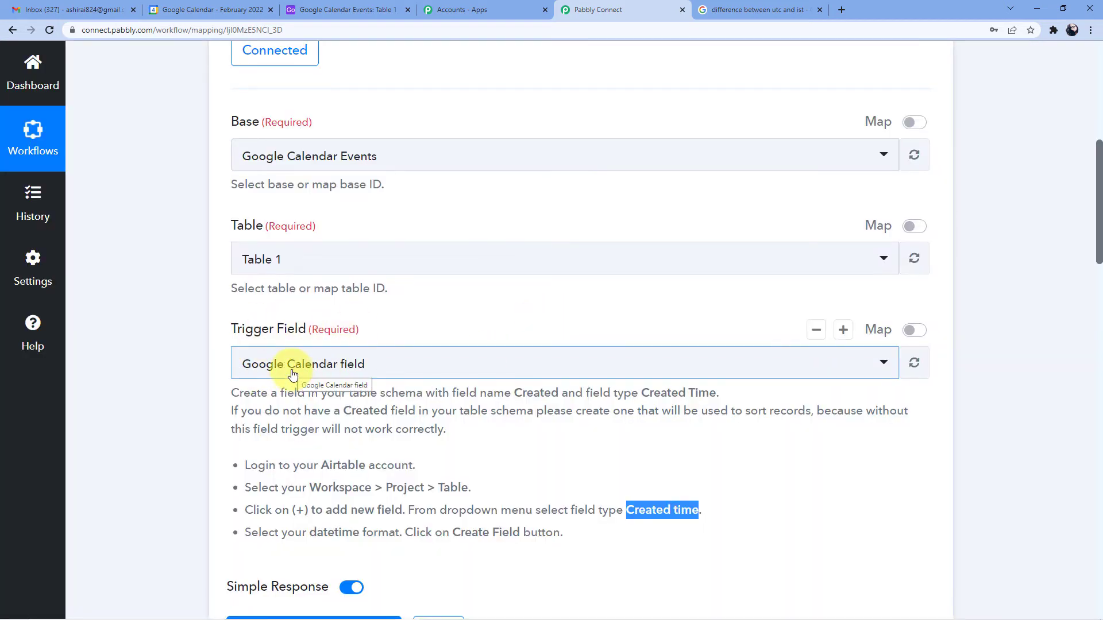
# Save the Airtable trigger with a test request and review the record fields in the received response
pyautogui.scroll(-4, 322, 371)
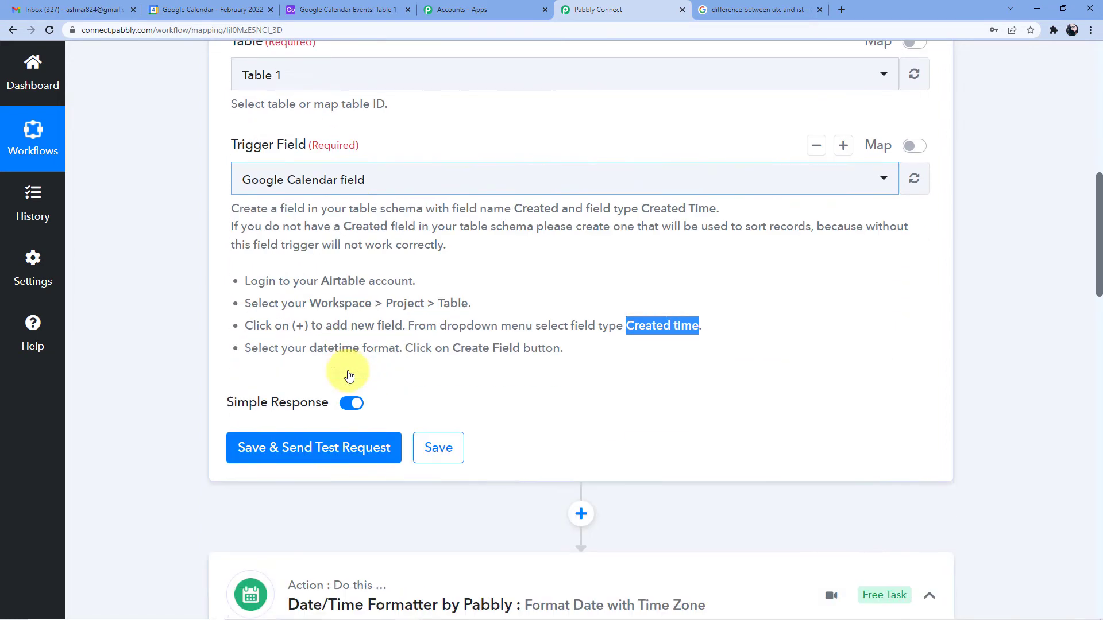
pyautogui.click(343, 408)
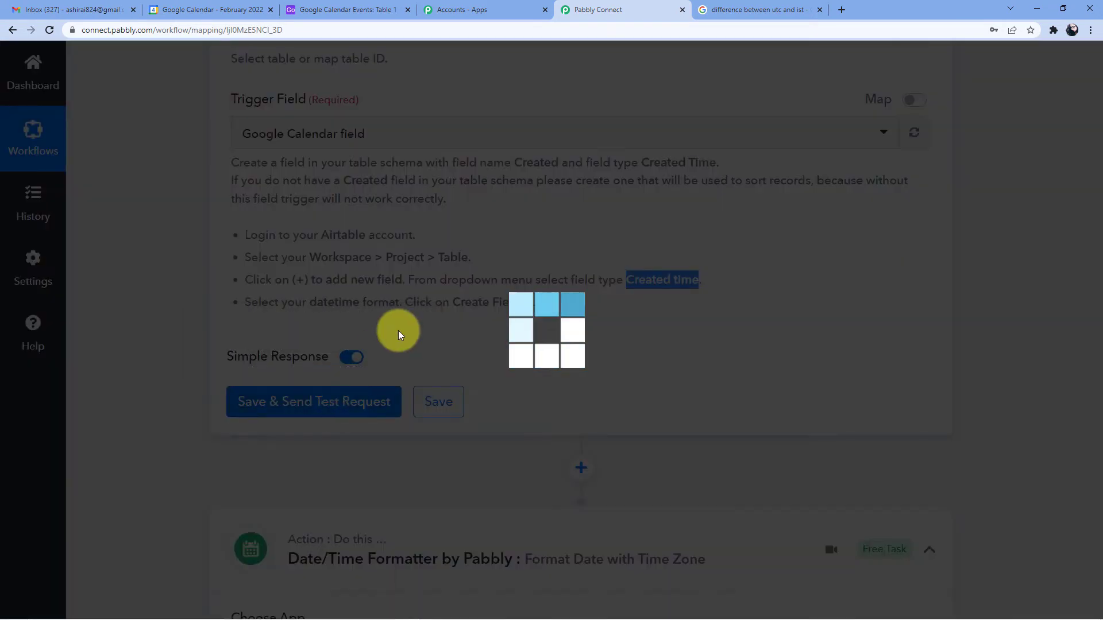
pyautogui.scroll(-3, 424, 335)
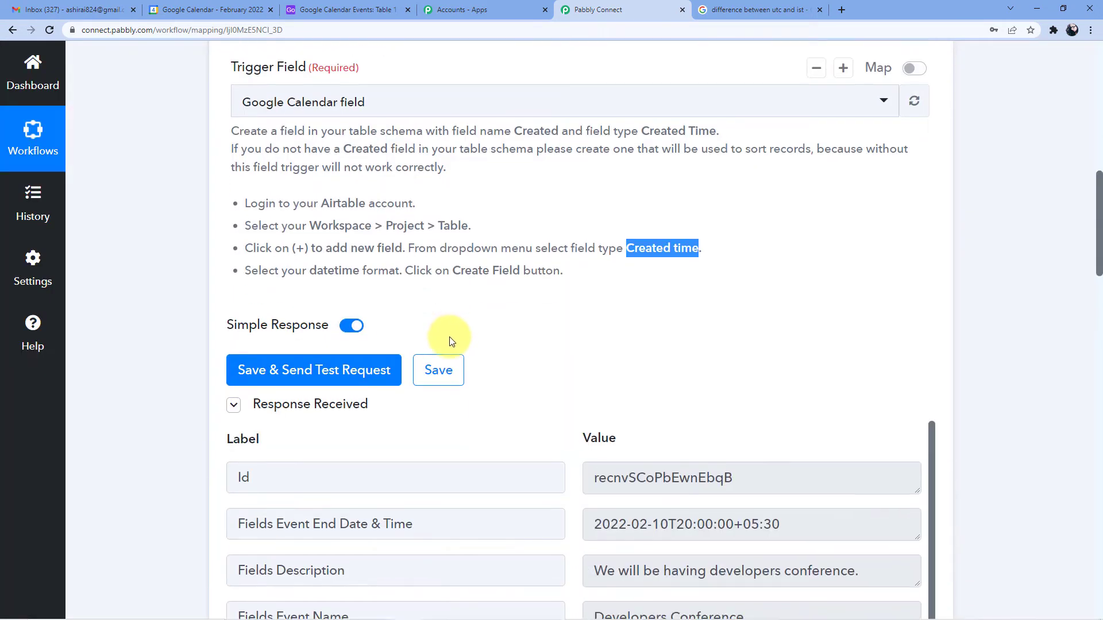
pyautogui.scroll(-5, 690, 327)
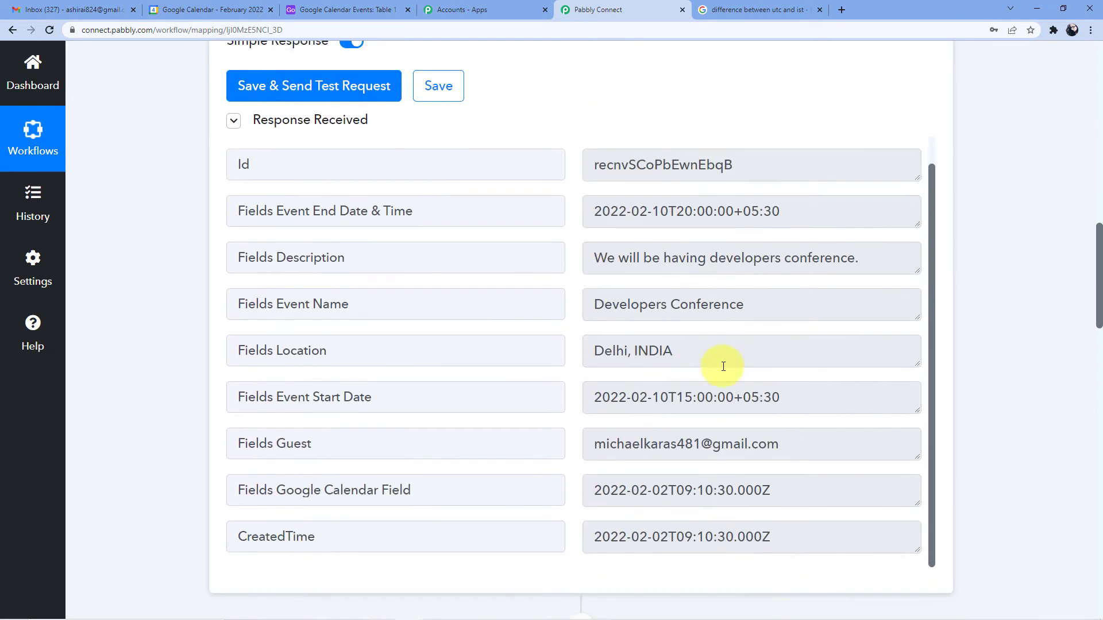
pyautogui.scroll(5, 702, 399)
pyautogui.scroll(-6, 697, 374)
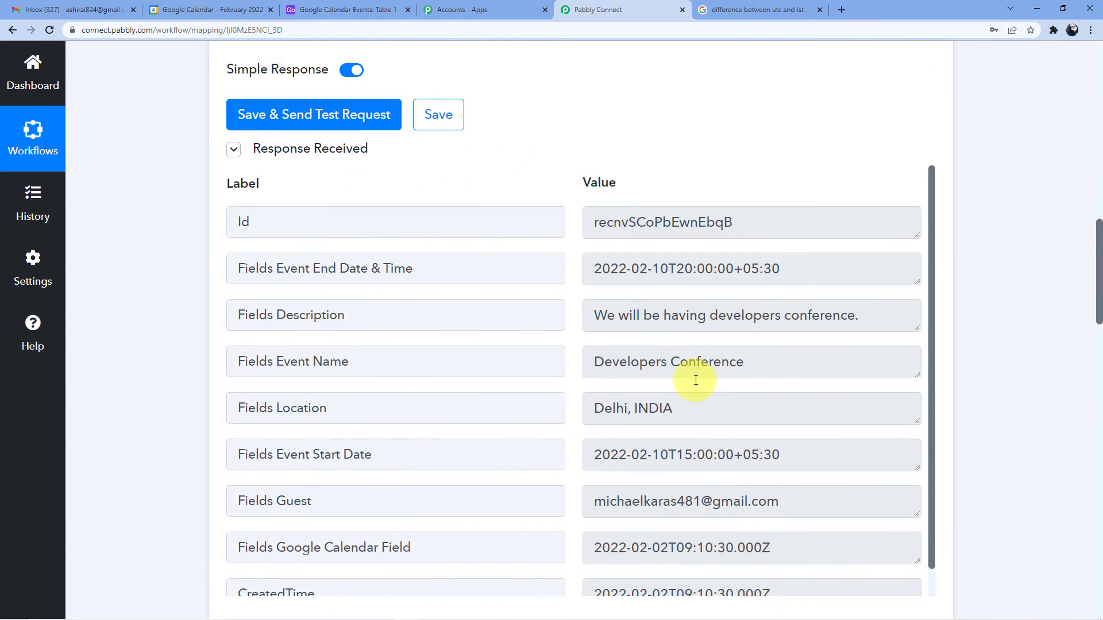
# Delete the Date/Time Formatter by Pabbly action from the workflow and confirm the deletion
pyautogui.scroll(-4, 804, 310)
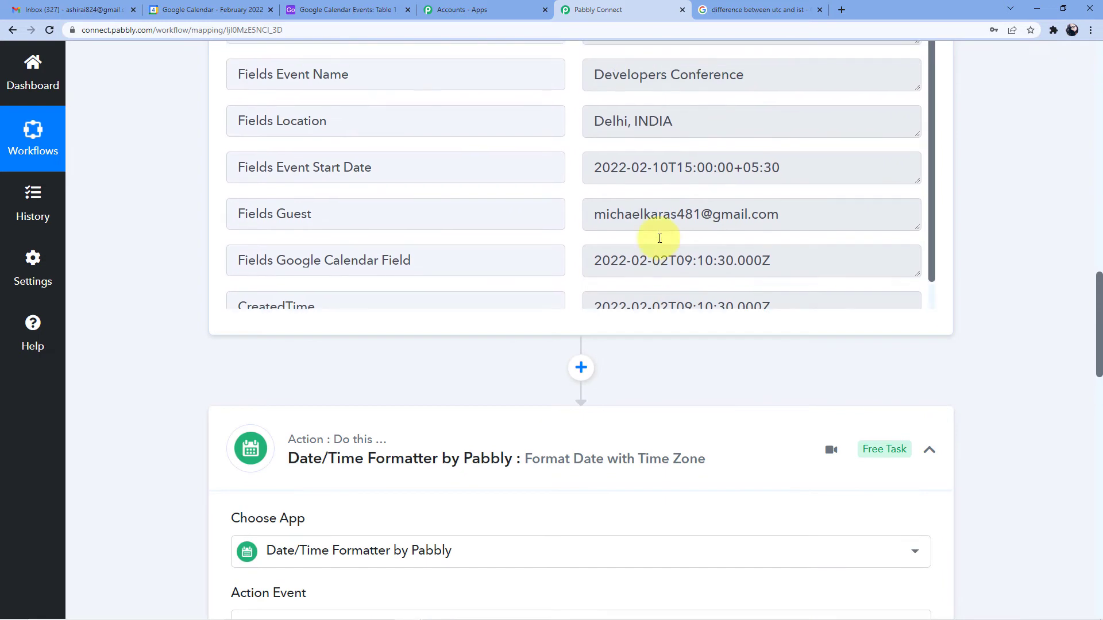
pyautogui.scroll(-2, 588, 408)
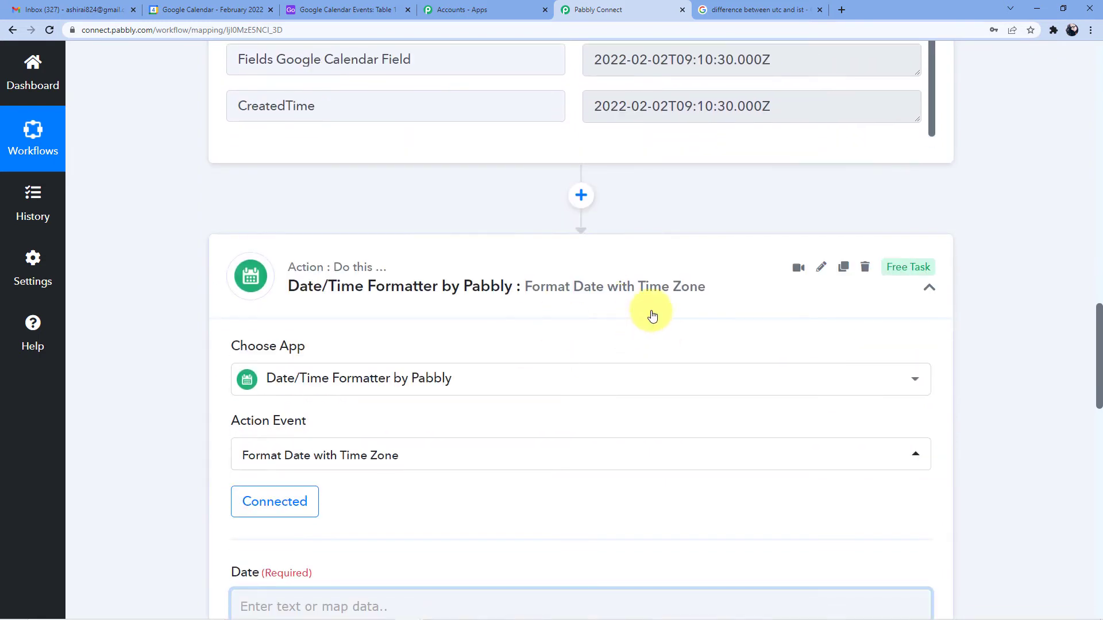
pyautogui.click(865, 268)
pyautogui.click(509, 409)
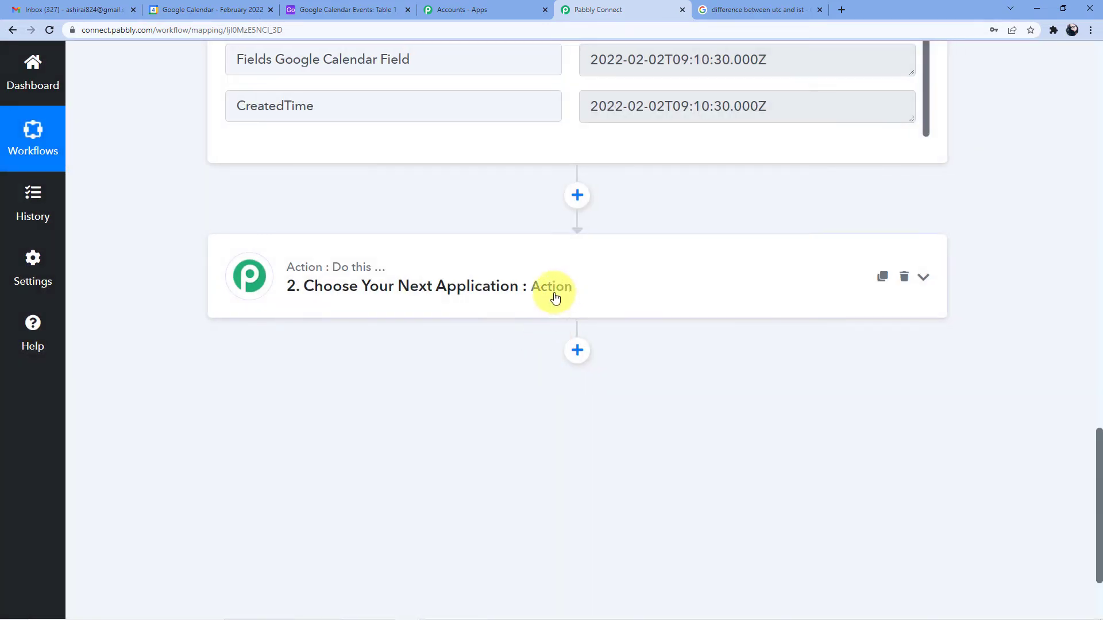
# Expand the empty second action step and choose Google Calendar as its app
pyautogui.click(510, 294)
pyautogui.click(395, 379)
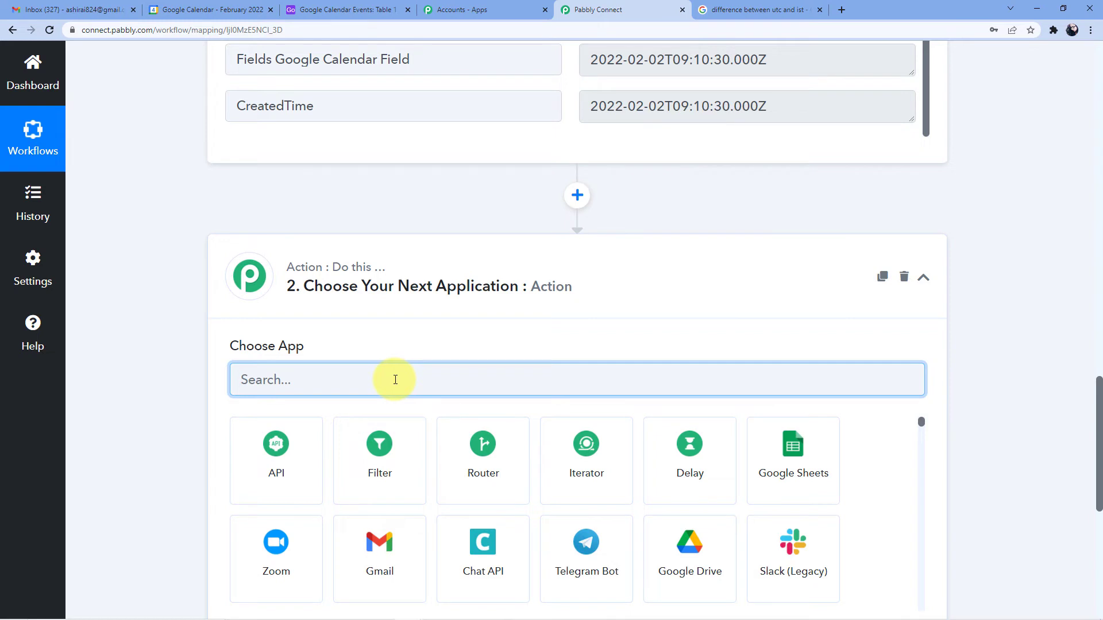
pyautogui.write('Google Calen')
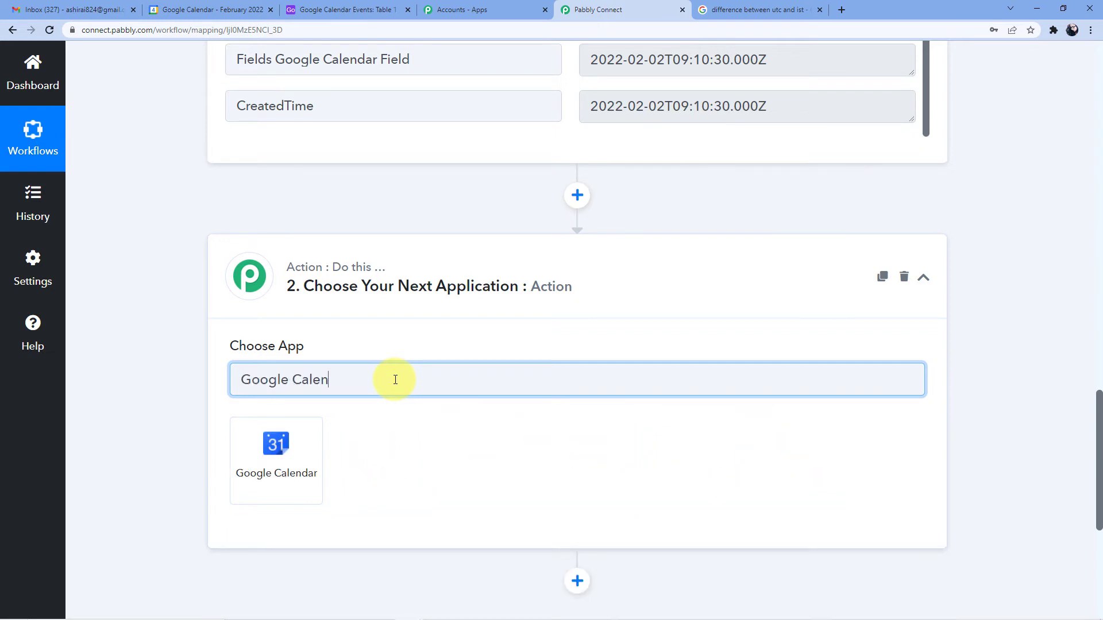
pyautogui.click(309, 460)
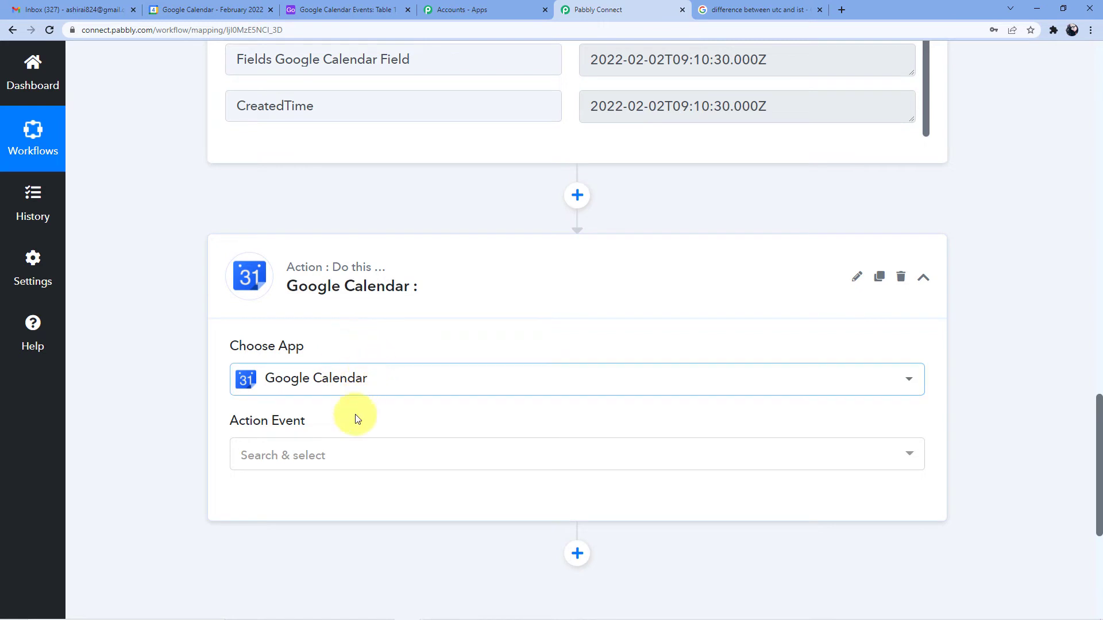
# Set the Google Calendar action event to Create an Event
pyautogui.click(320, 452)
pyautogui.write('Create ')
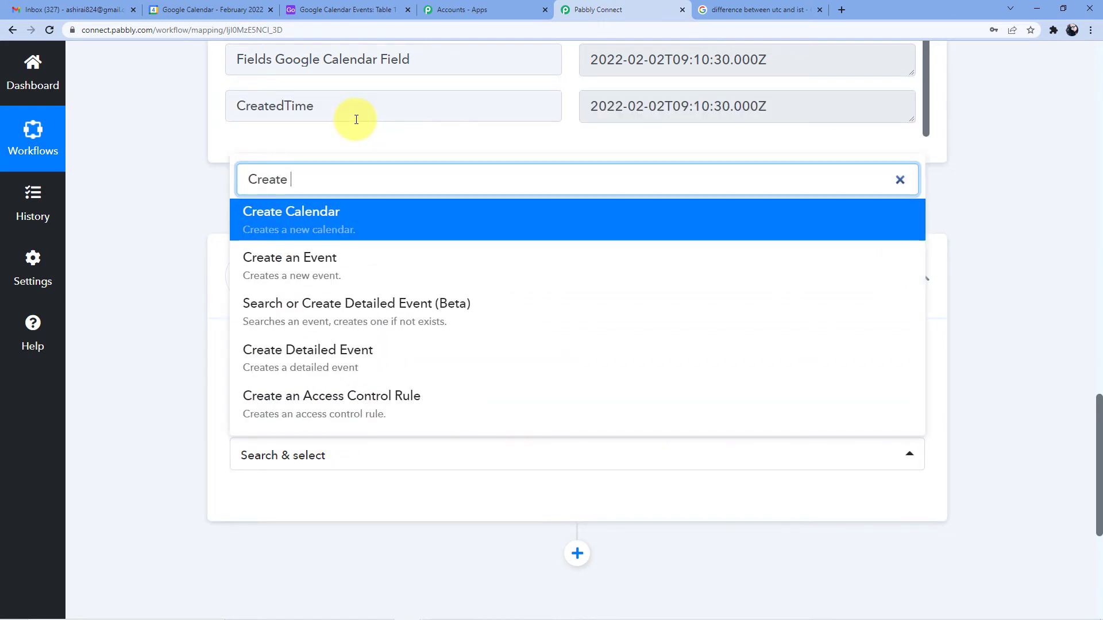
pyautogui.write('an')
pyautogui.click(315, 398)
# Open the Google Calendar account connection settings and delete the existing connection Google Calendar #48
pyautogui.scroll(-3, 304, 437)
pyautogui.click(278, 326)
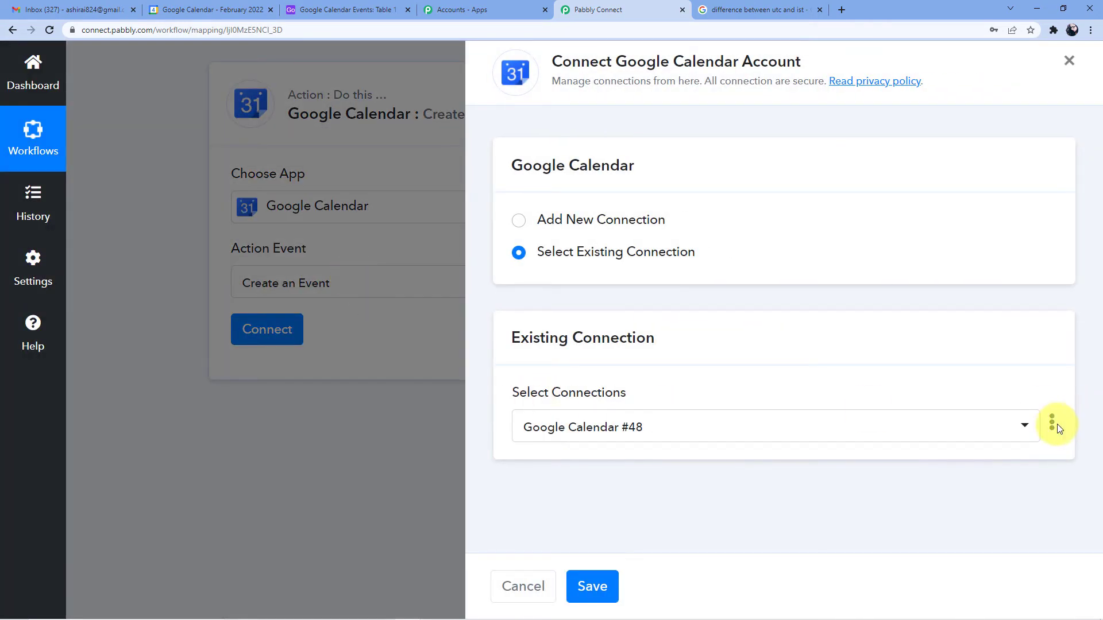
pyautogui.click(1053, 425)
pyautogui.click(1032, 481)
pyautogui.click(497, 402)
pyautogui.click(499, 405)
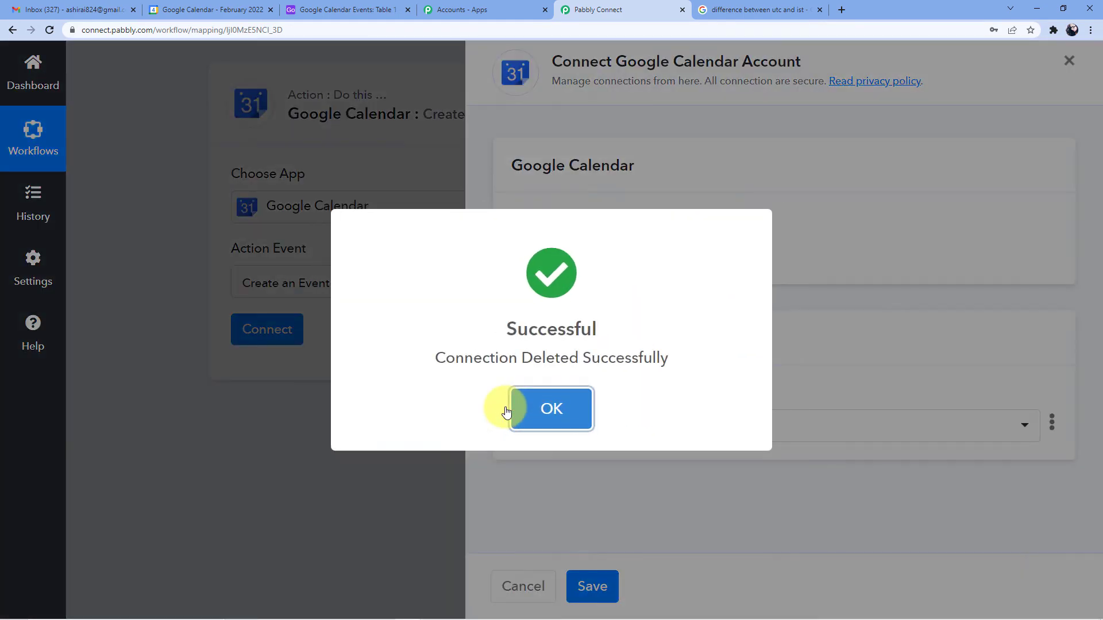
pyautogui.click(506, 411)
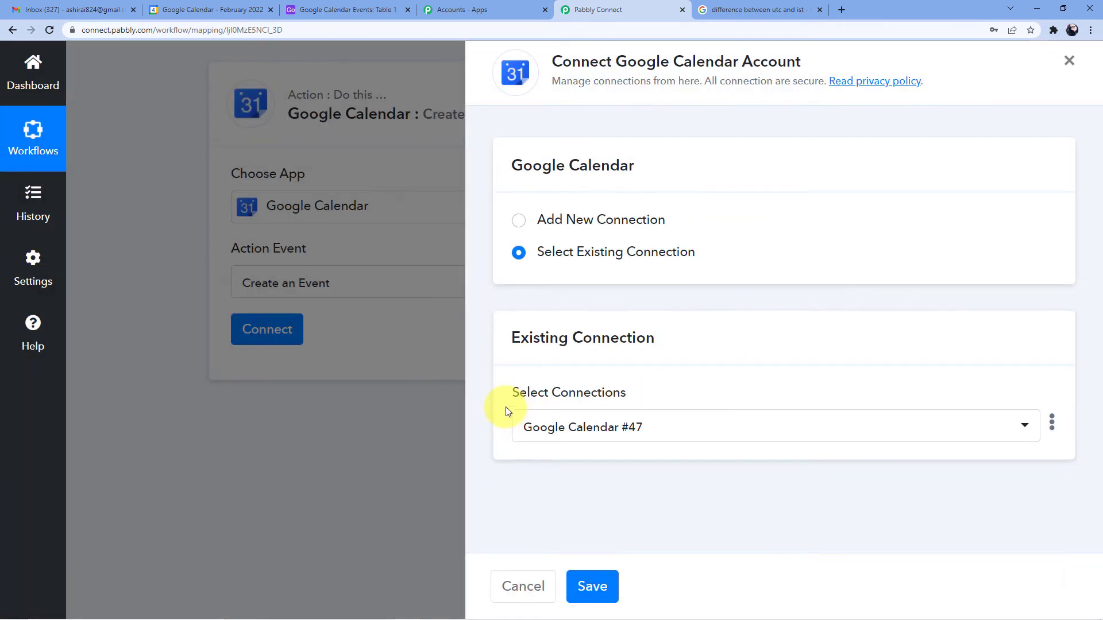
# Add a new Google Calendar connection, authorize Pabbly Connect Calendar with the first listed Google account, and acknowledge the authorization
pyautogui.click(563, 227)
pyautogui.click(555, 405)
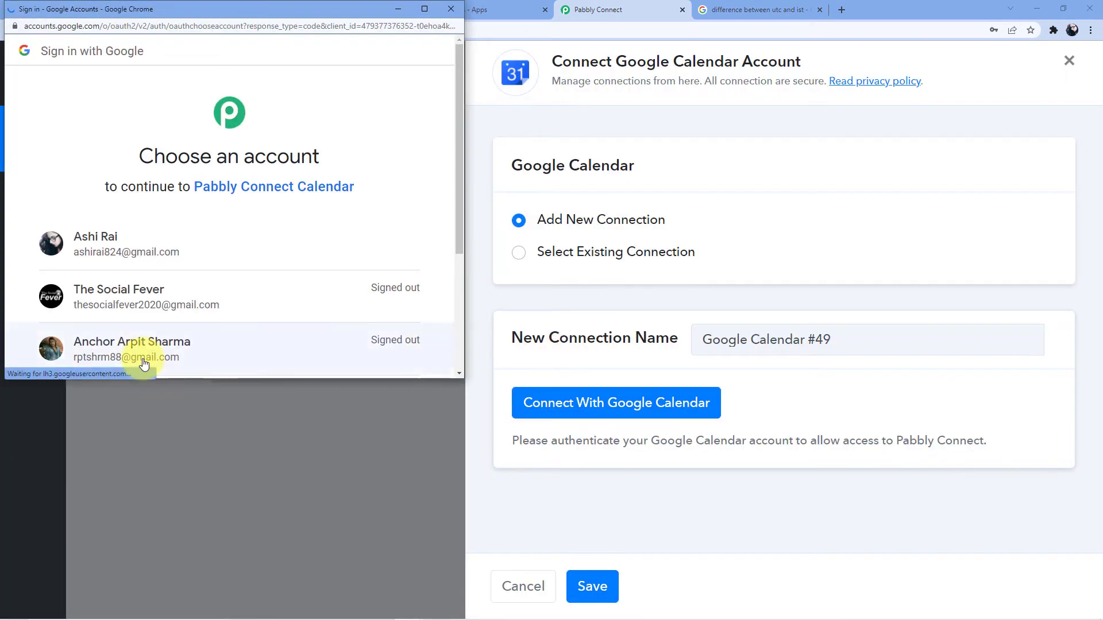
pyautogui.scroll(-2, 155, 333)
pyautogui.scroll(3, 152, 299)
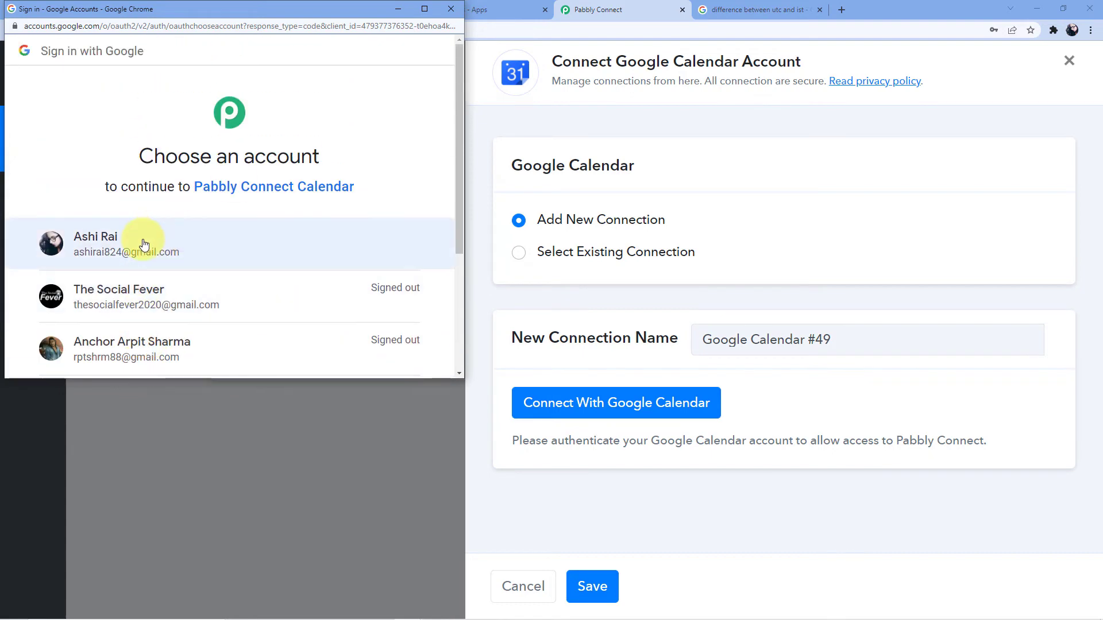
pyautogui.click(116, 247)
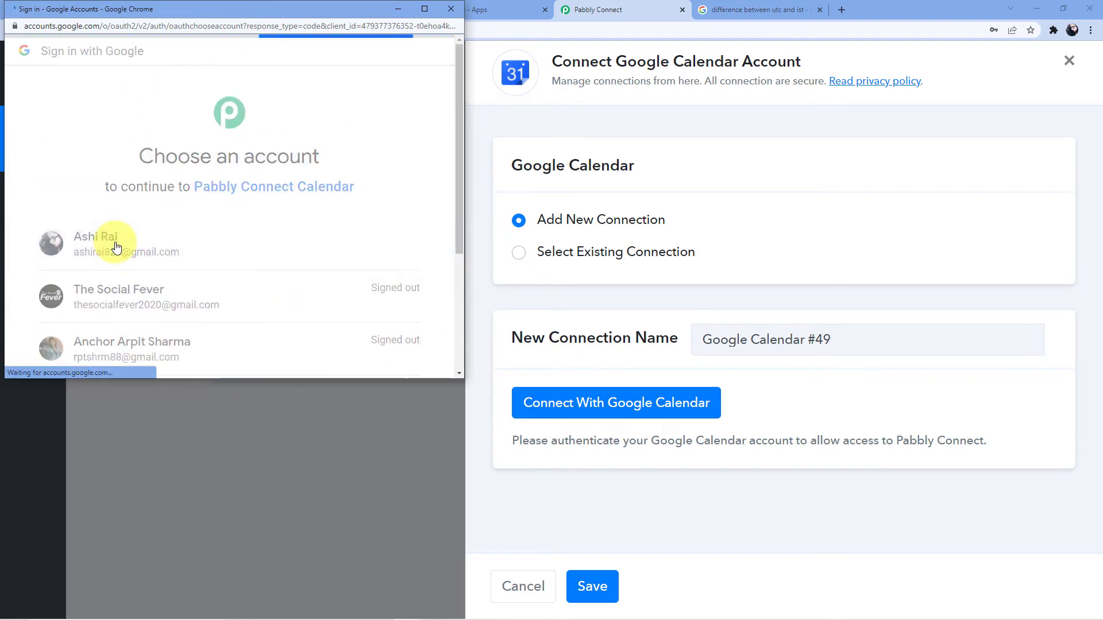
pyautogui.scroll(-5, 172, 235)
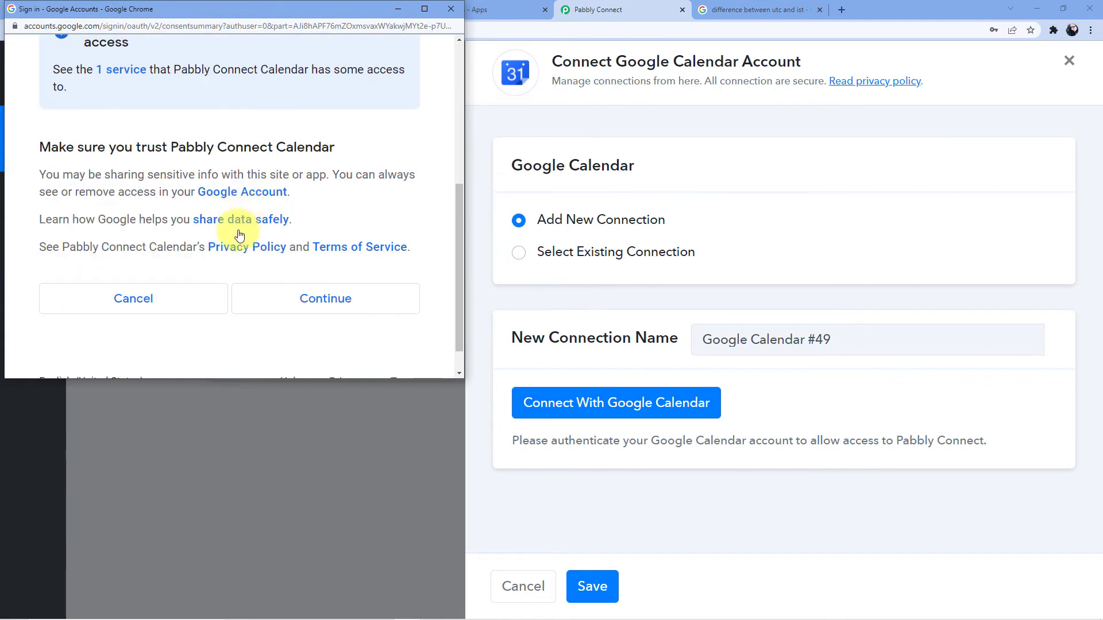
pyautogui.click(292, 312)
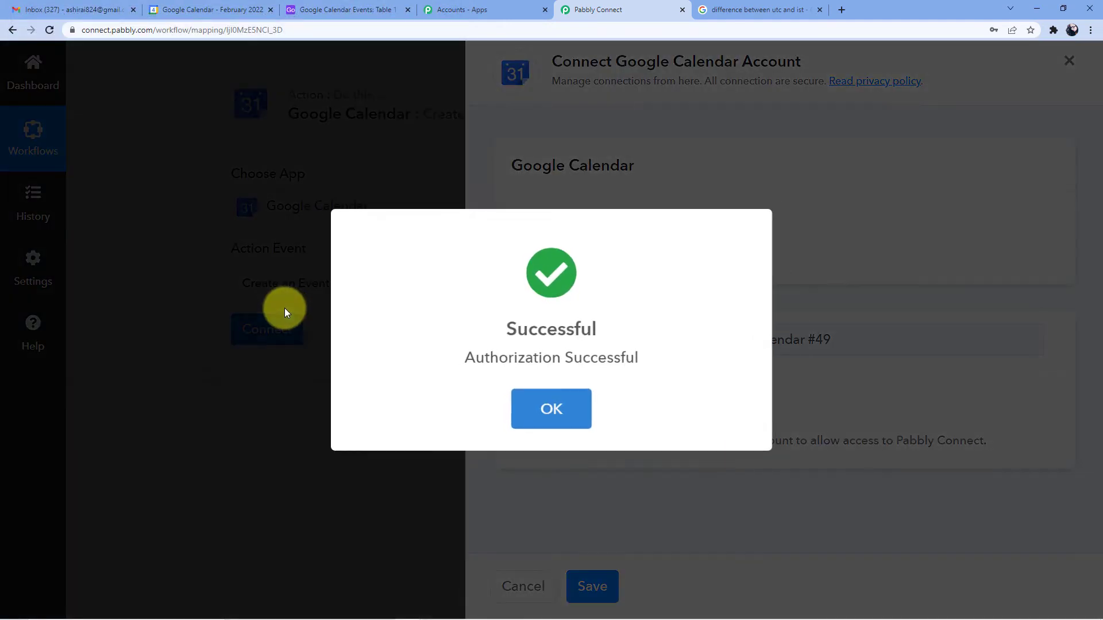
pyautogui.click(536, 406)
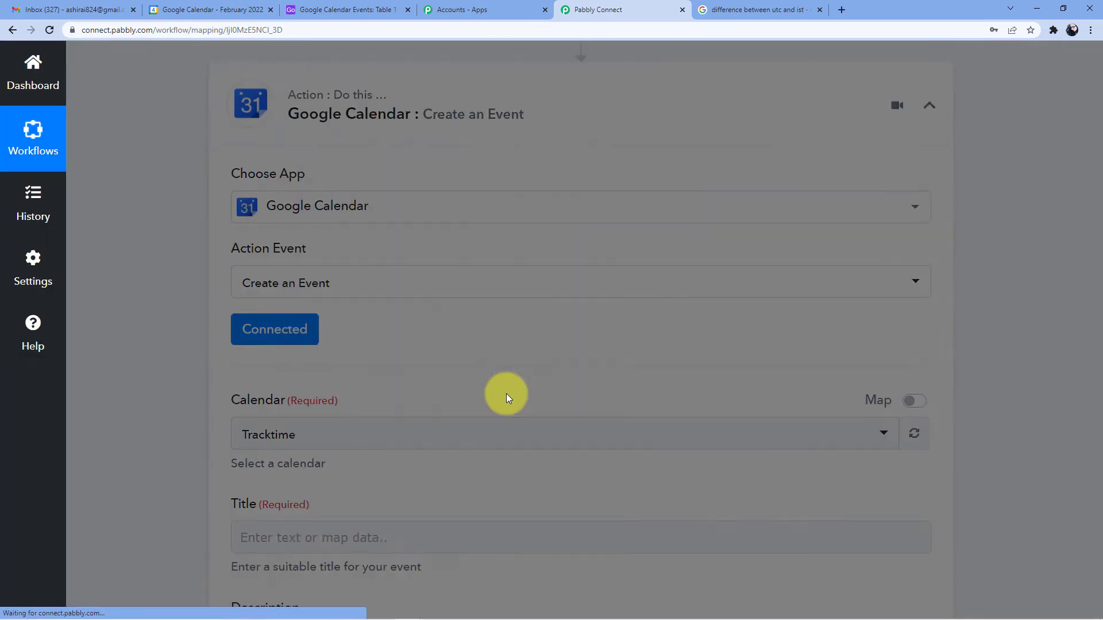
# Switch to Google Calendar and show the calendar named after the event's guest in the My calendars list
pyautogui.scroll(-4, 501, 387)
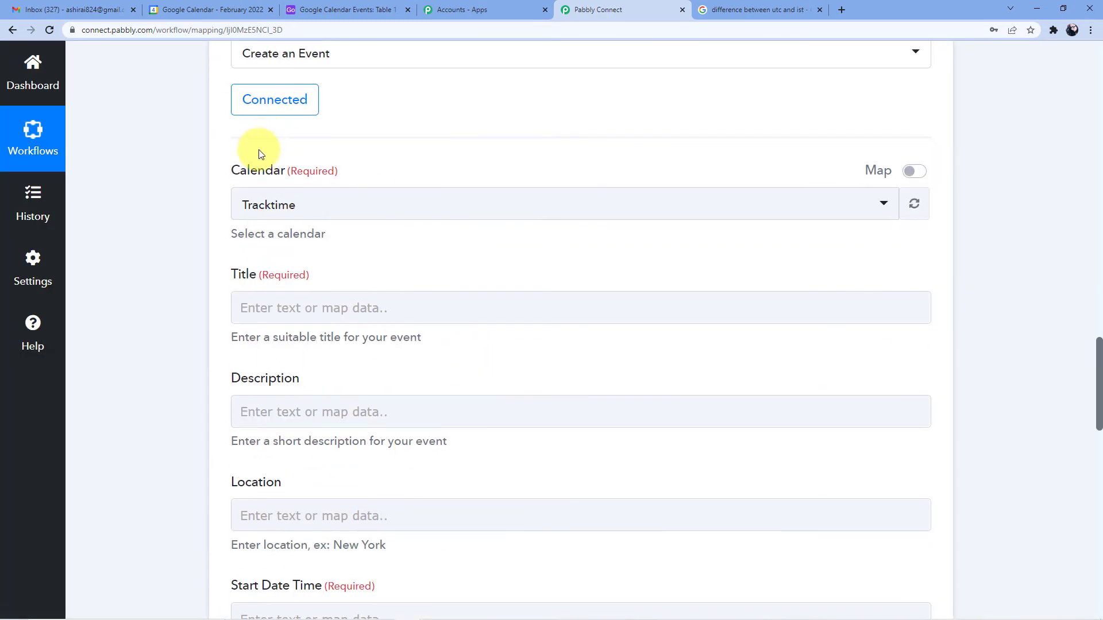
pyautogui.scroll(4, 337, 185)
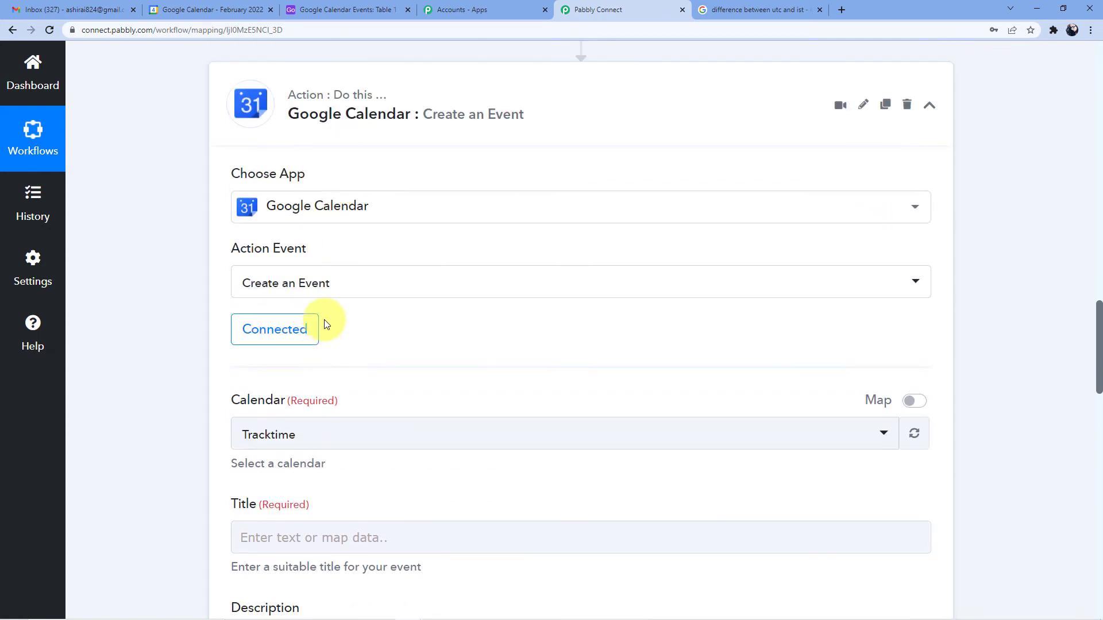
pyautogui.scroll(1, 325, 295)
pyautogui.click(213, 9)
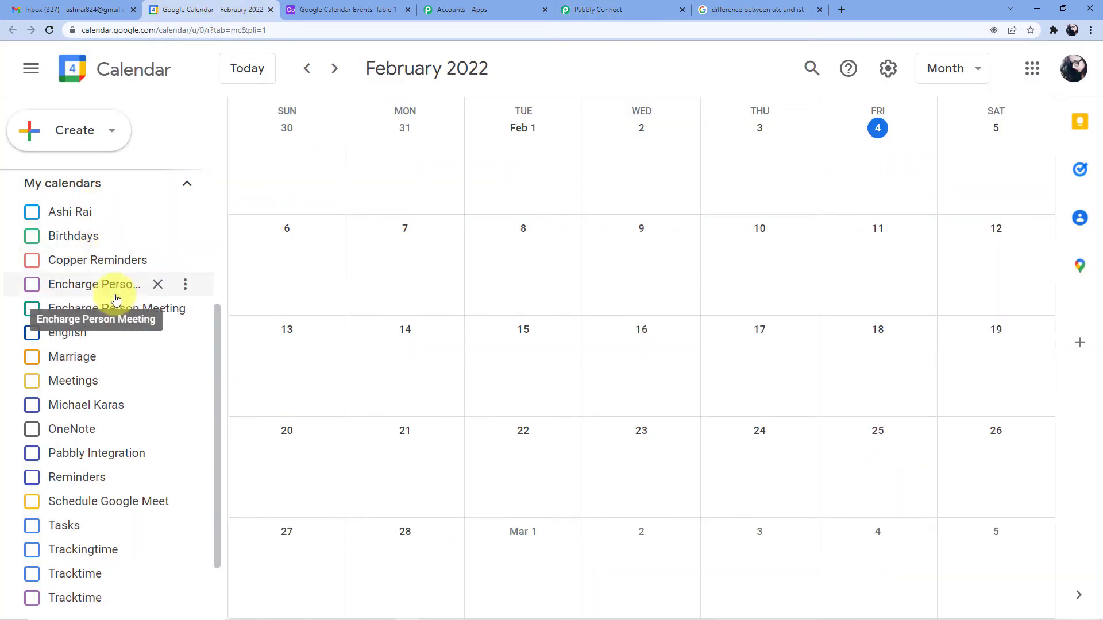
pyautogui.scroll(-2, 112, 333)
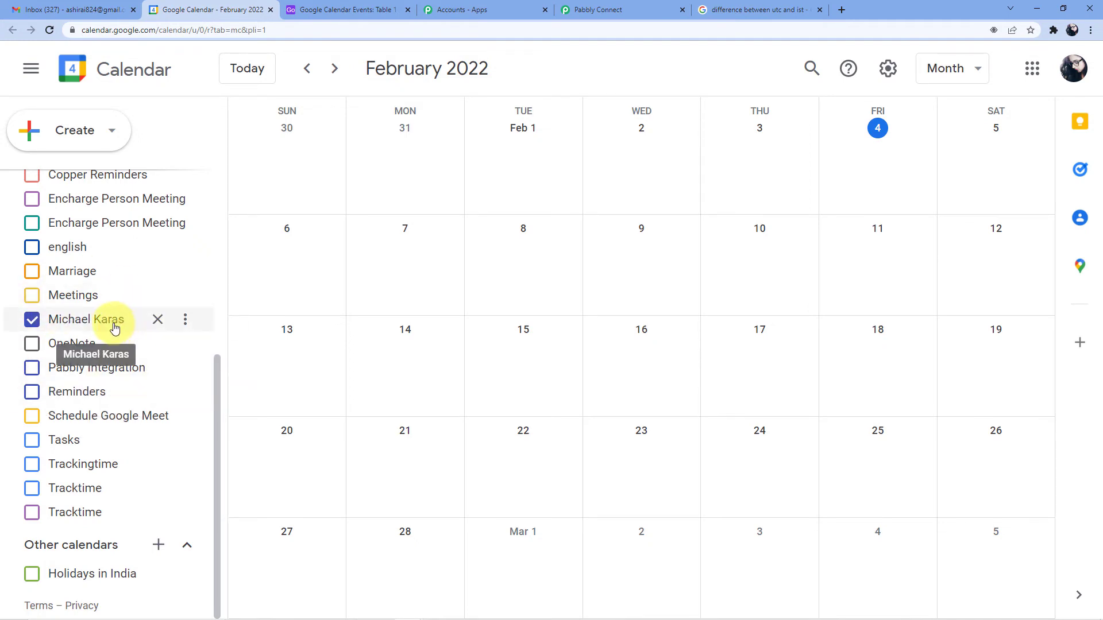
# Return to the Pabbly Connect workflow and select the calendar named after the guest for the Create an Event action
pyautogui.click(579, 9)
pyautogui.scroll(-3, 346, 223)
pyautogui.click(306, 319)
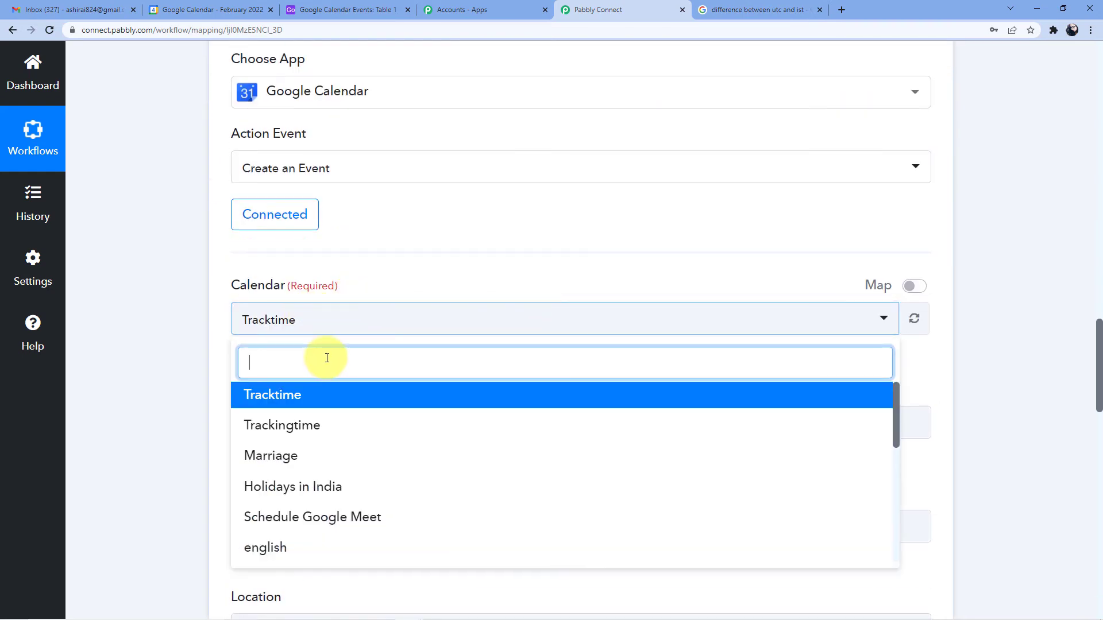
pyautogui.write('Mich')
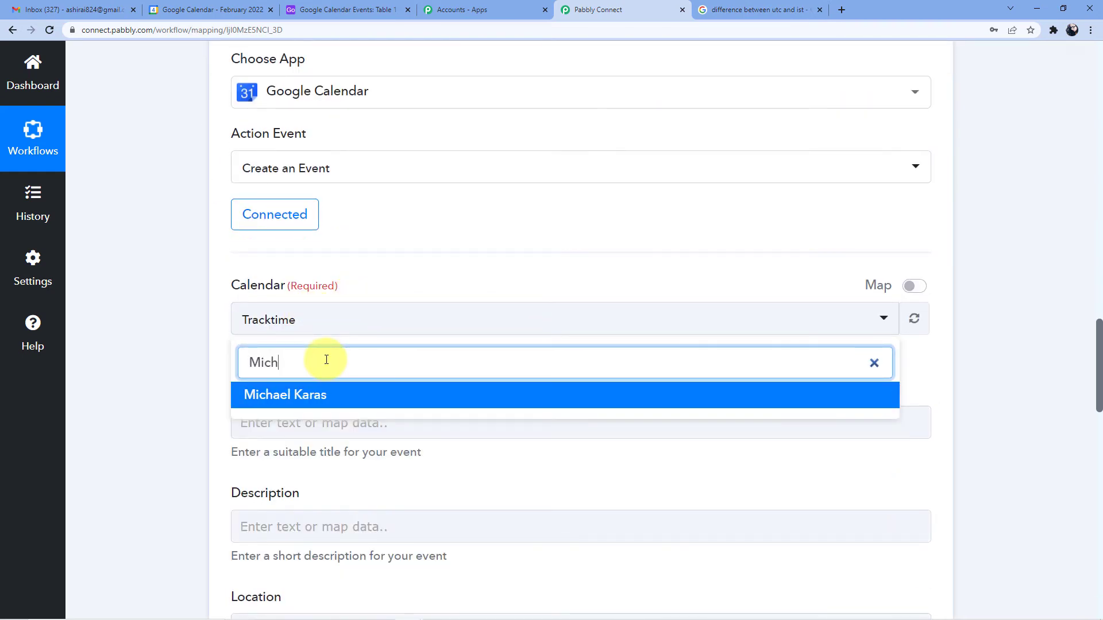
pyautogui.click(320, 402)
# Map the event Title to Fields Event Name from the Airtable New Record response
pyautogui.scroll(-3, 350, 374)
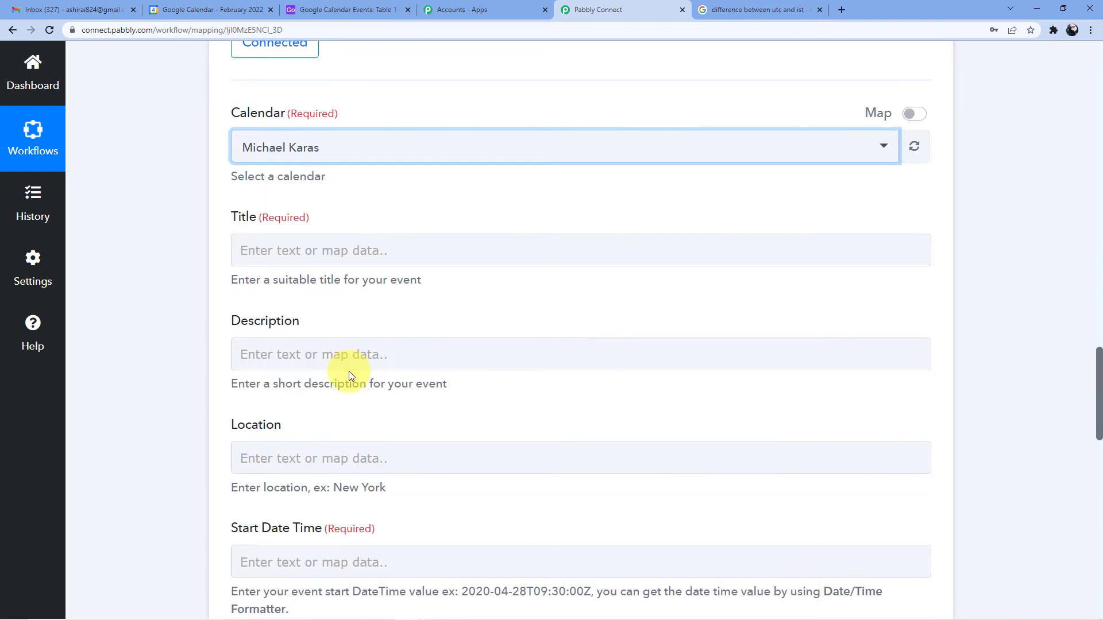
pyautogui.scroll(3, 349, 371)
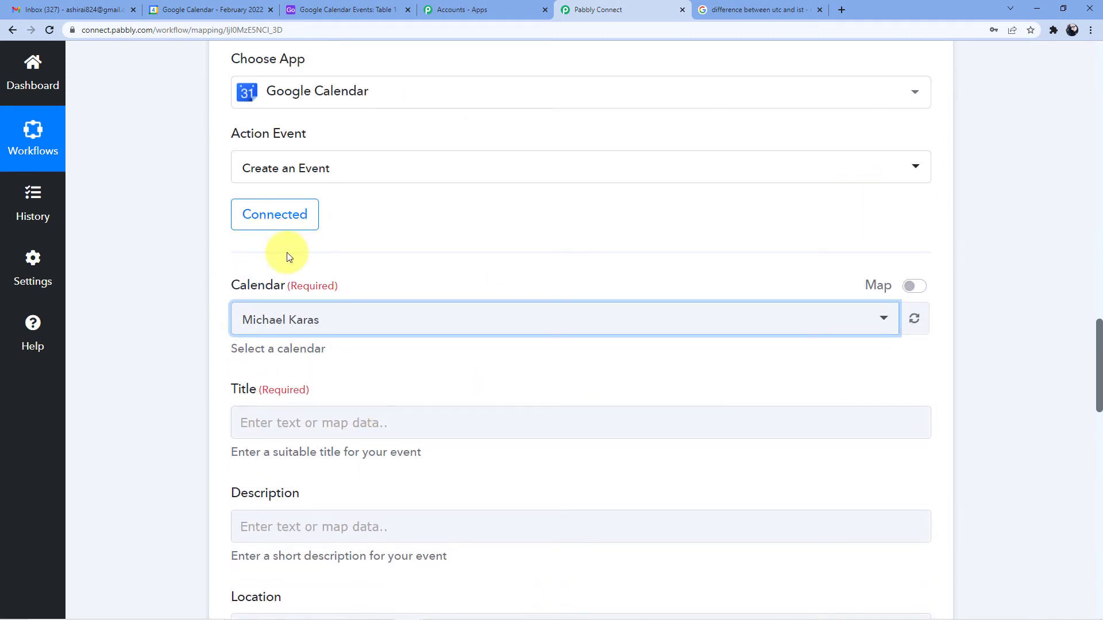
pyautogui.scroll(10, 354, 345)
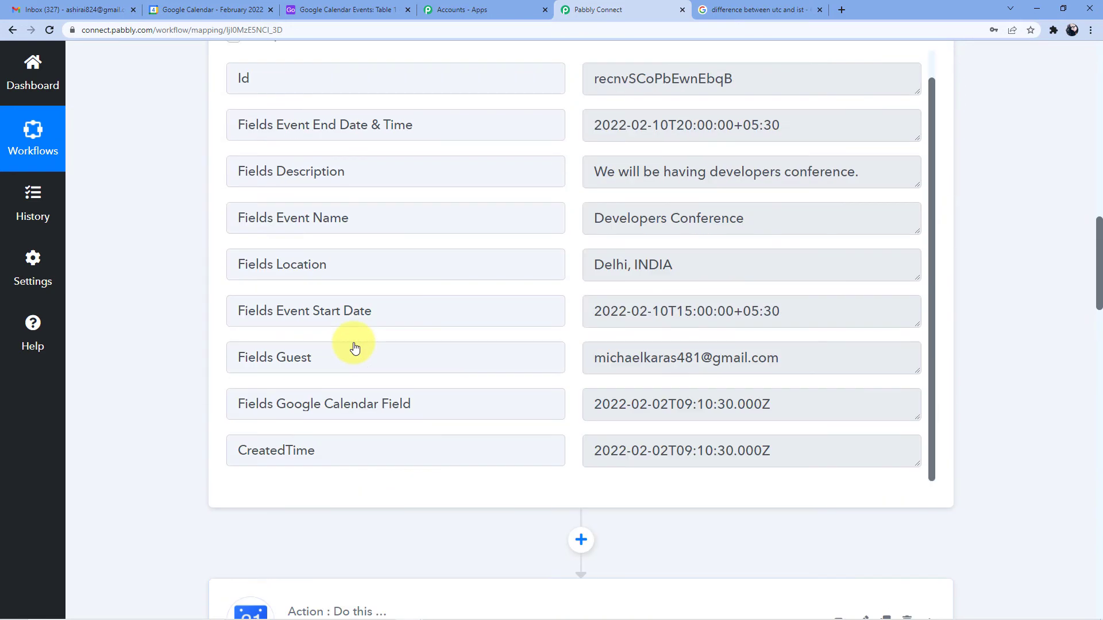
pyautogui.scroll(4, 354, 347)
pyautogui.scroll(-14, 333, 354)
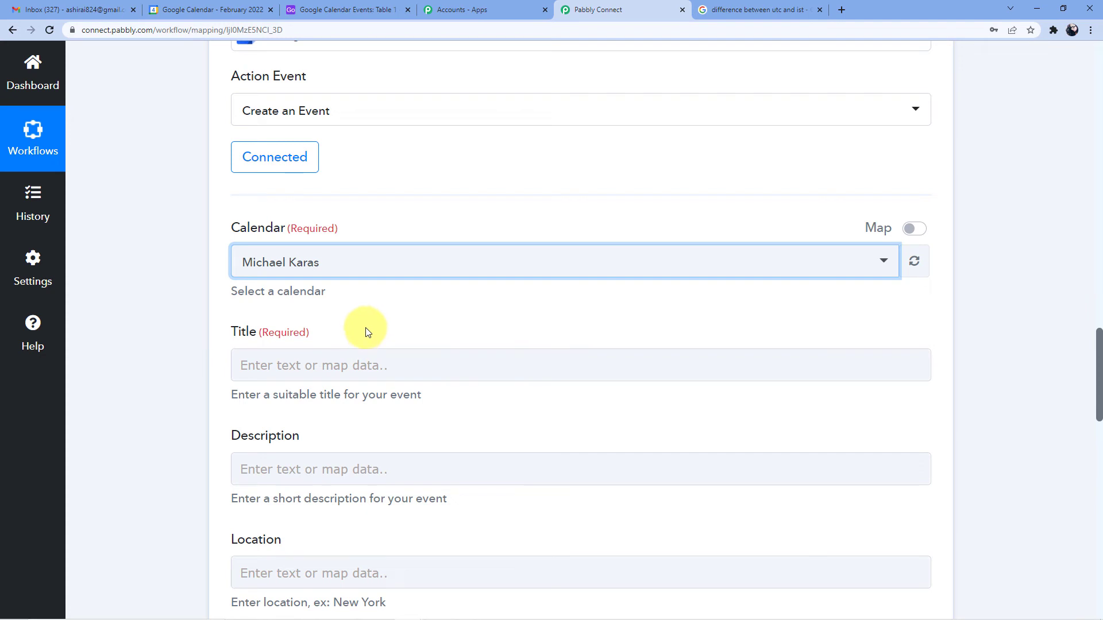
pyautogui.click(310, 365)
pyautogui.scroll(-3, 318, 370)
pyautogui.click(371, 314)
pyautogui.scroll(-1, 370, 313)
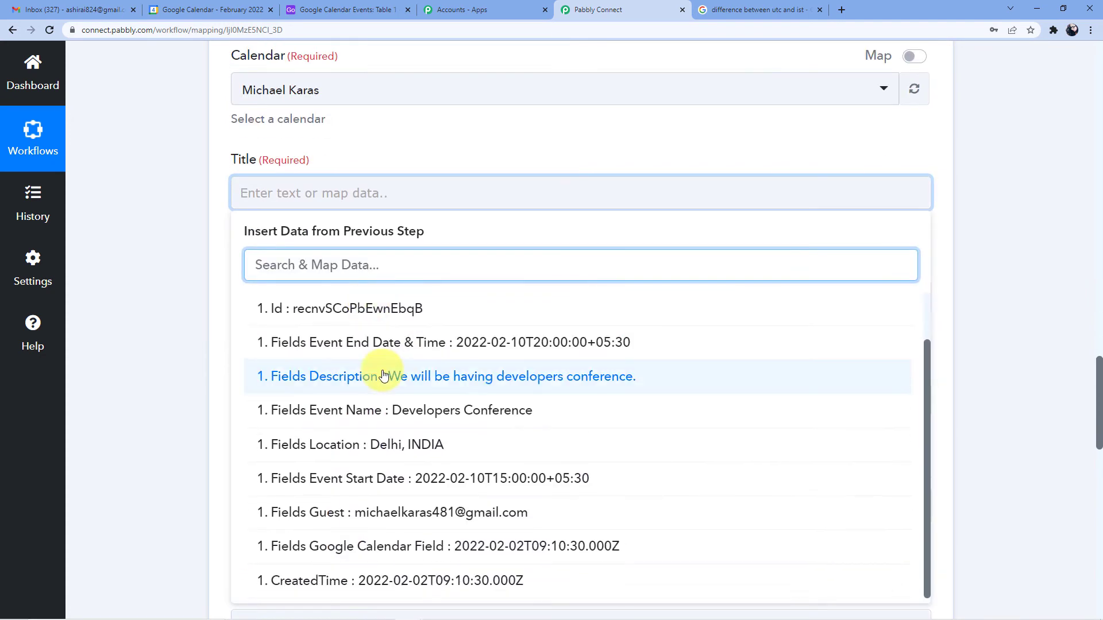
pyautogui.click(431, 410)
# Look over the event record in Airtable and close the Google search page on the difference between UTC and IST
pyautogui.click(338, 8)
pyautogui.click(241, 10)
pyautogui.click(347, 8)
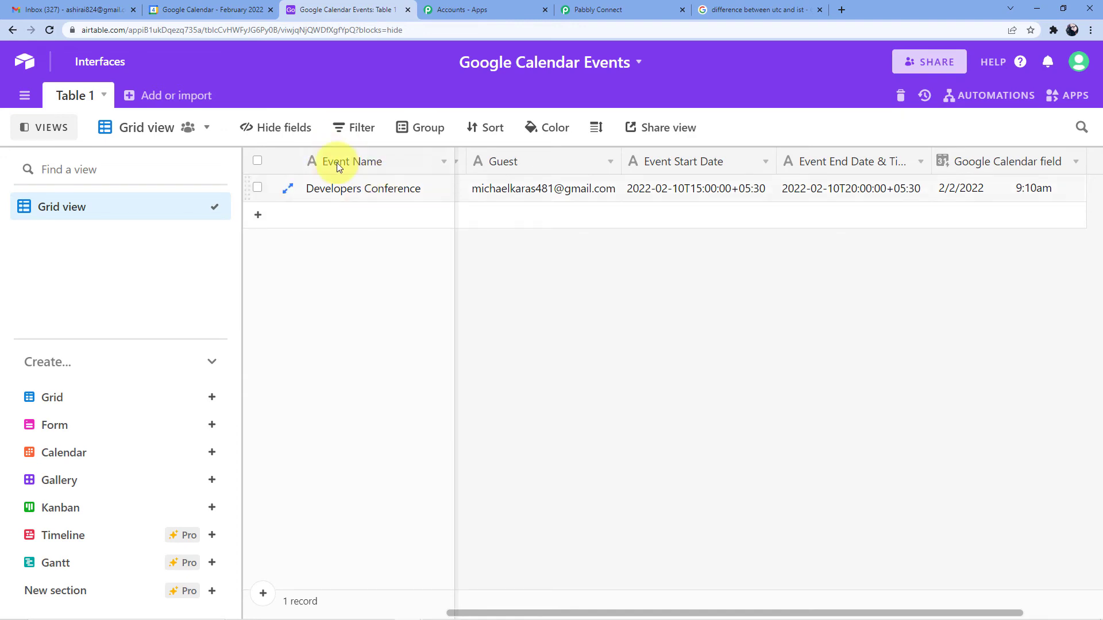
pyautogui.click(716, 10)
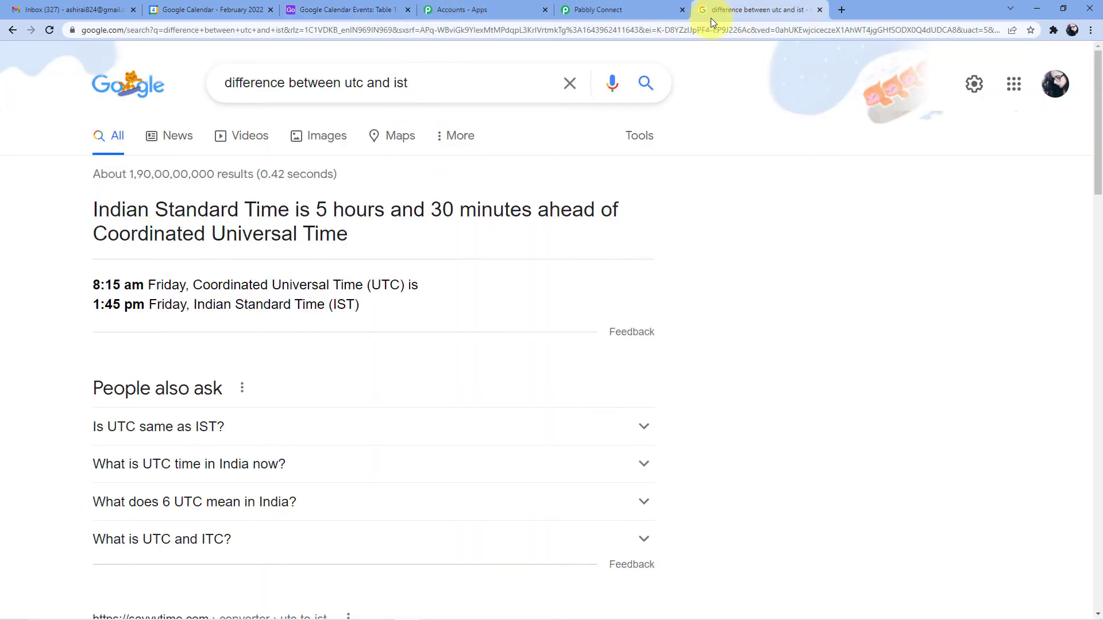
pyautogui.click(820, 9)
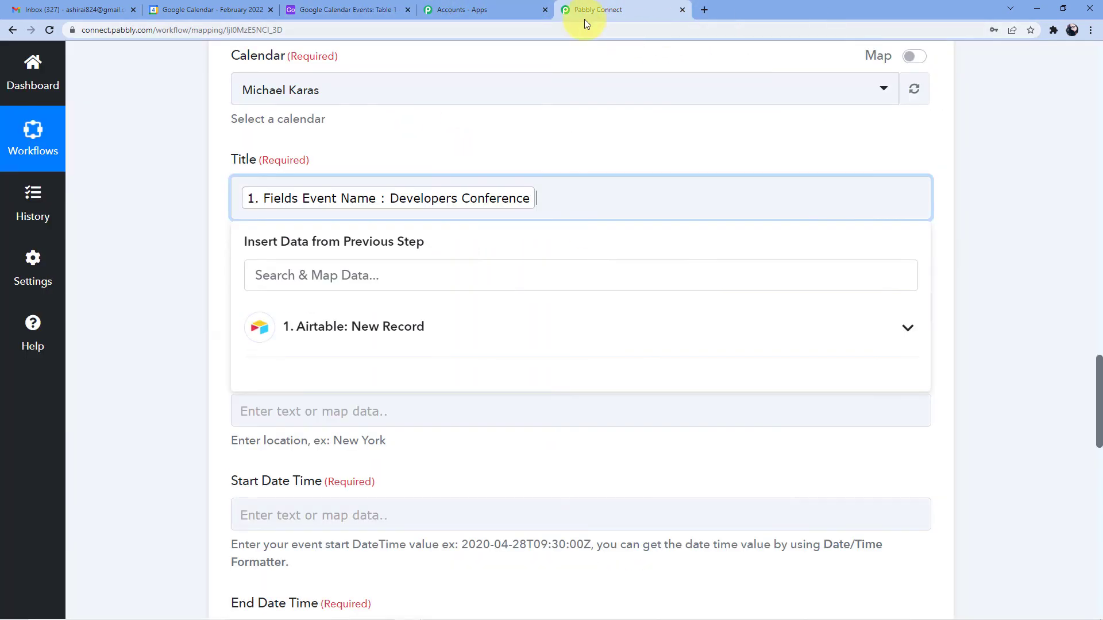
# Map the event Description to Fields Description from the Airtable New Record response
pyautogui.scroll(-1, 427, 205)
pyautogui.click(169, 188)
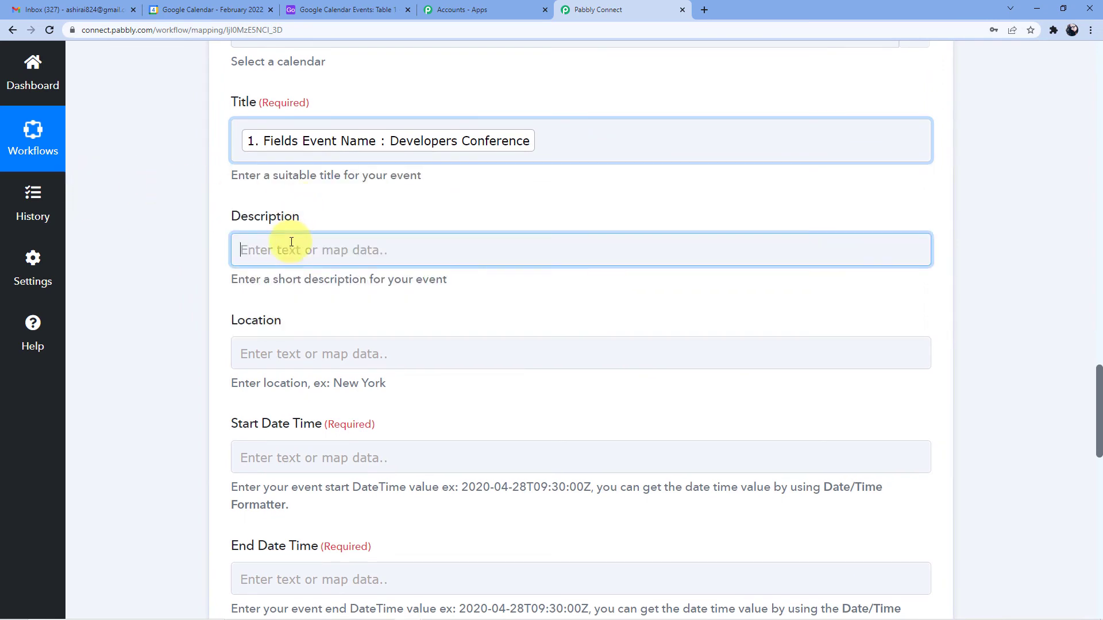
pyautogui.click(293, 250)
pyautogui.click(276, 269)
pyautogui.scroll(-2, 350, 270)
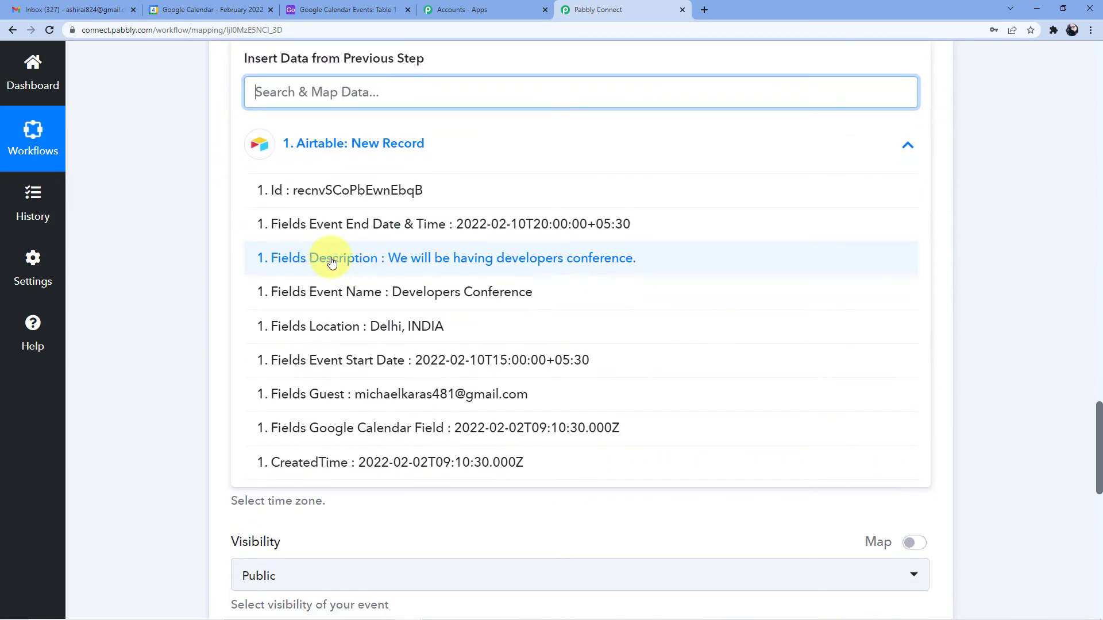
pyautogui.click(460, 256)
pyautogui.click(178, 195)
# Map Start Date Time to Fields Event Start Date from the Airtable New Record response
pyautogui.click(295, 131)
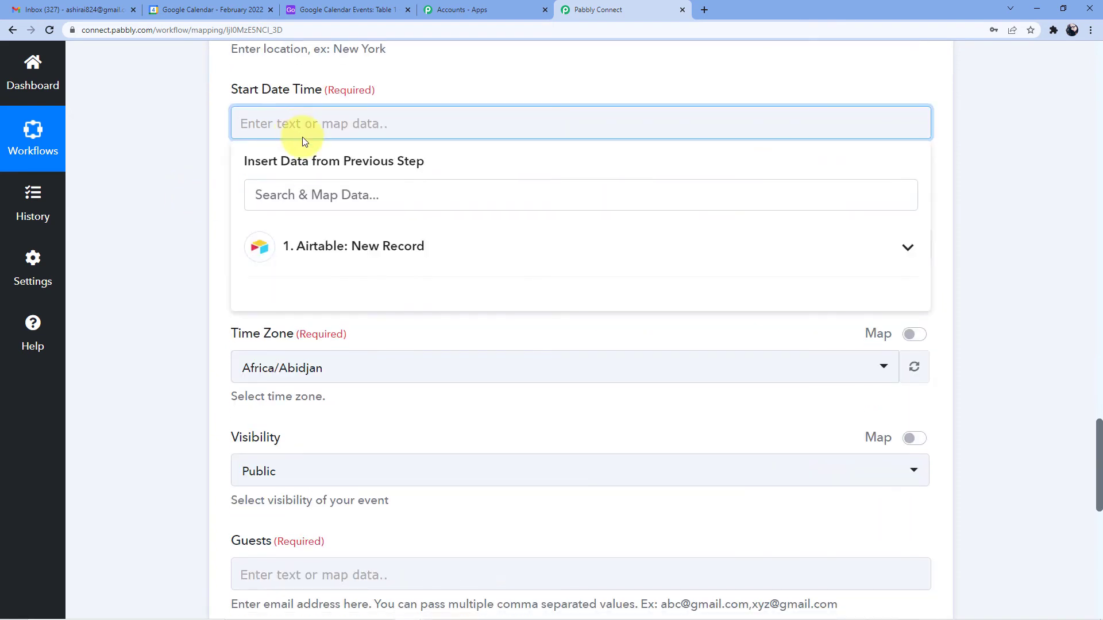
pyautogui.click(384, 226)
pyautogui.scroll(-3, 386, 224)
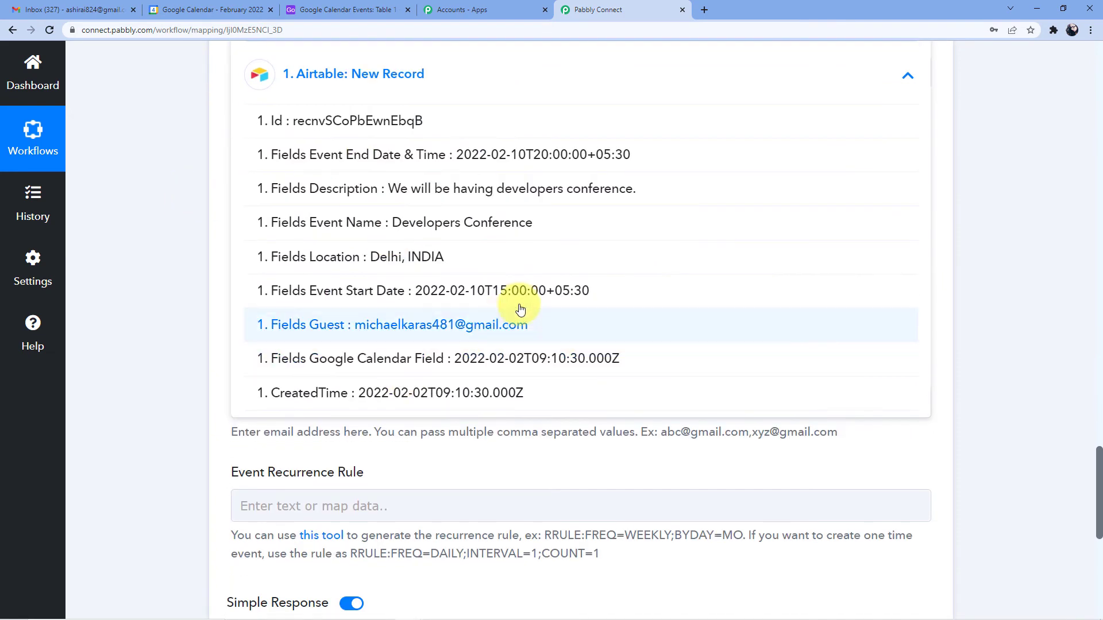
pyautogui.click(453, 293)
# Map End Date Time to Fields Google Calendar Field from the Airtable New Record response
pyautogui.scroll(5, 258, 283)
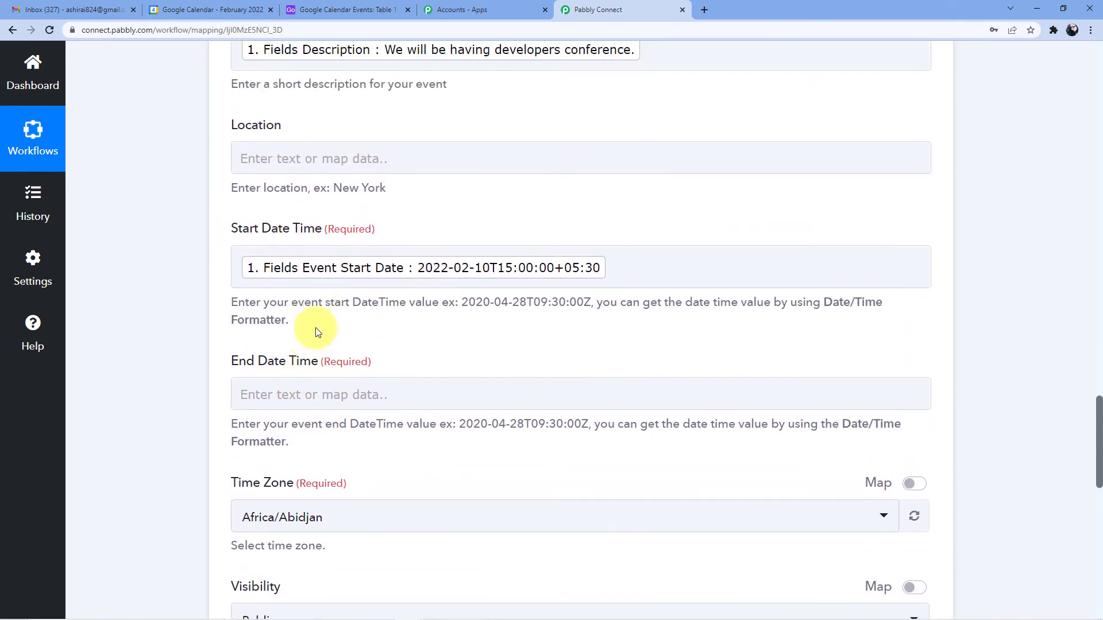
pyautogui.scroll(-1, 316, 327)
pyautogui.click(307, 333)
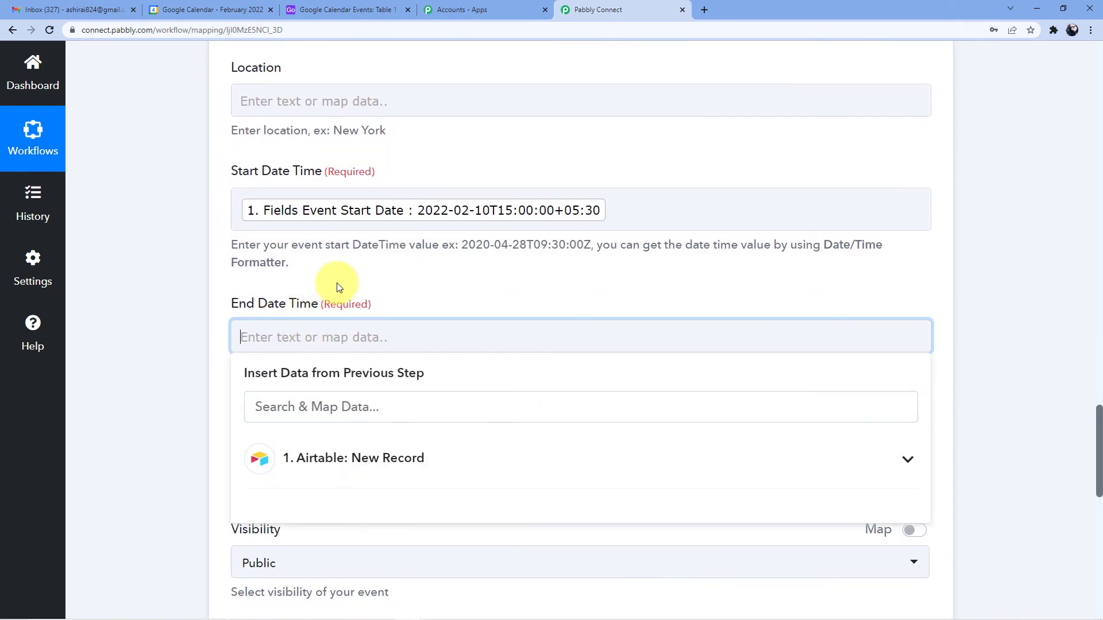
pyautogui.click(352, 293)
pyautogui.scroll(-1, 356, 322)
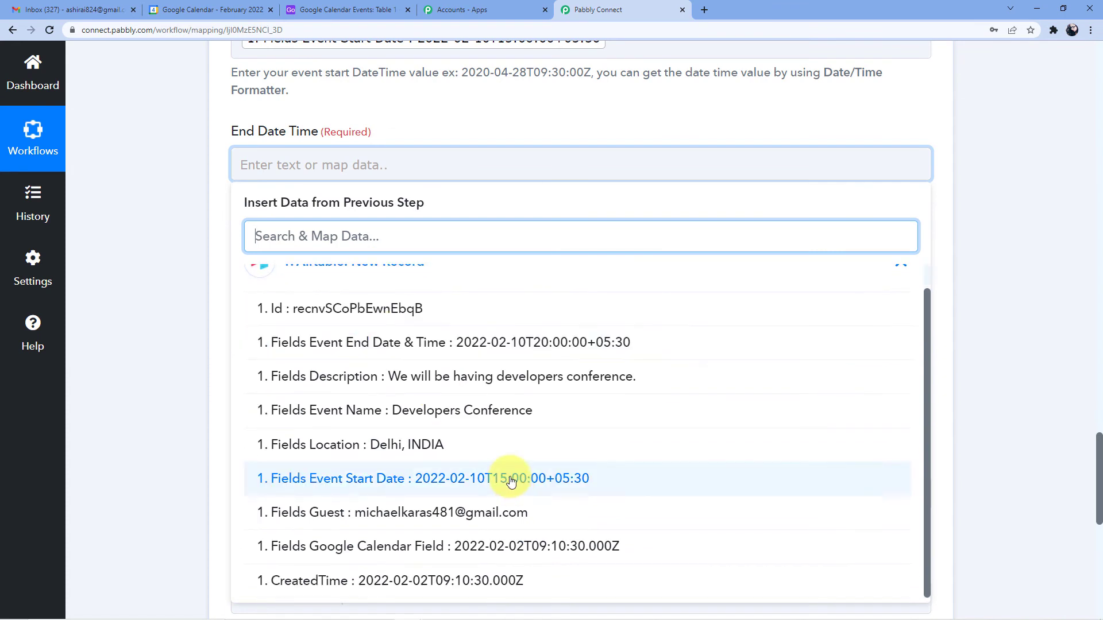
pyautogui.click(516, 546)
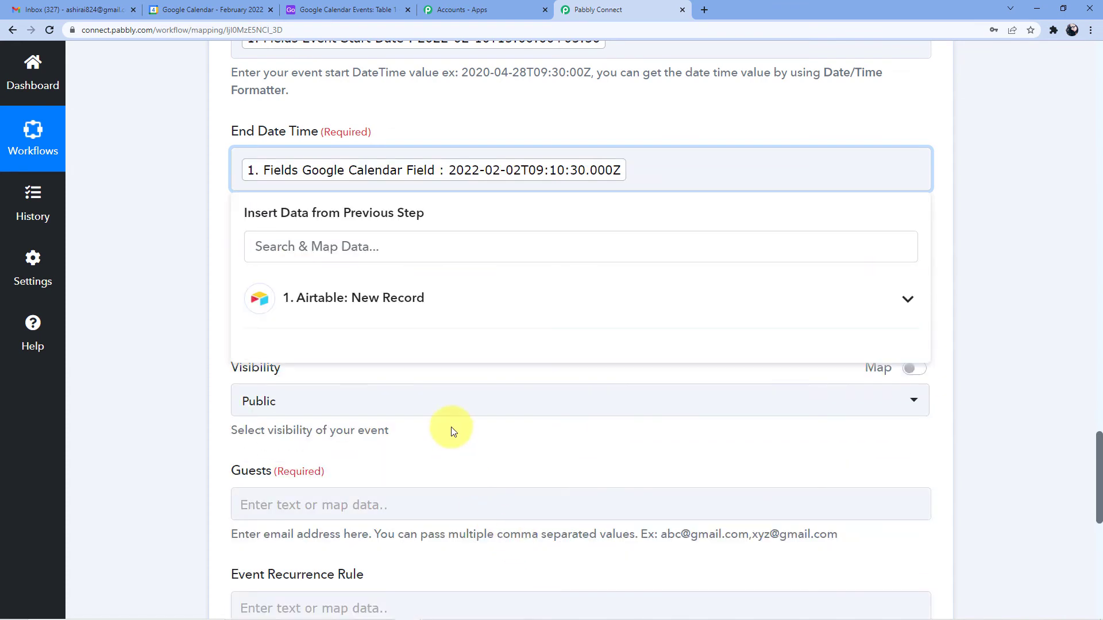
pyautogui.click(479, 382)
# Set the event's Time Zone to Asia/Kolkata
pyautogui.scroll(-2, 471, 378)
pyautogui.scroll(3, 437, 374)
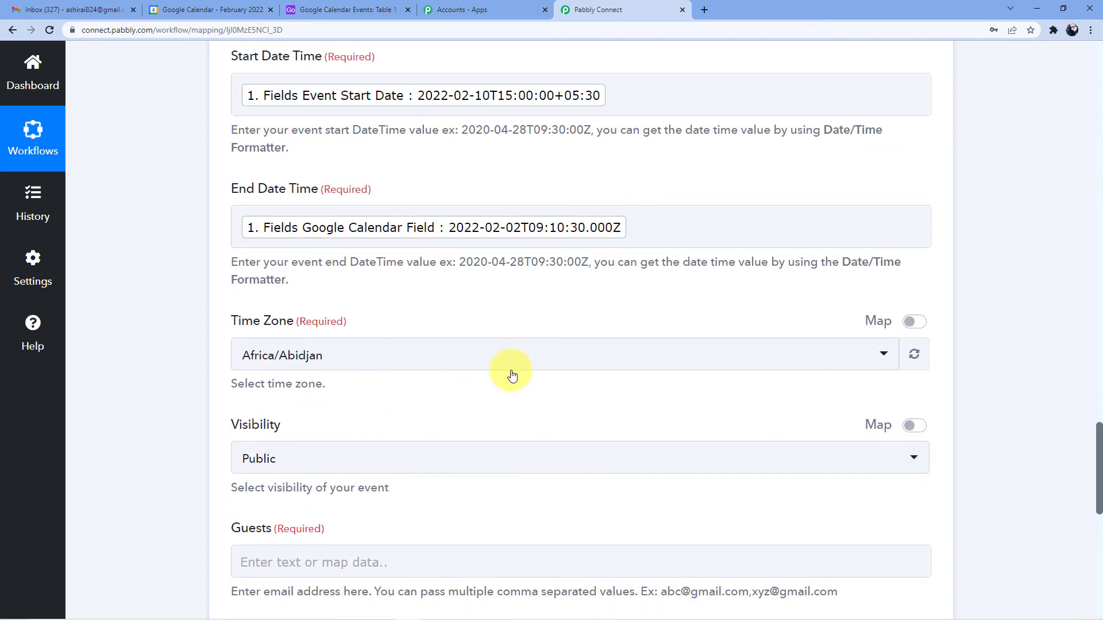
pyautogui.scroll(-1, 401, 371)
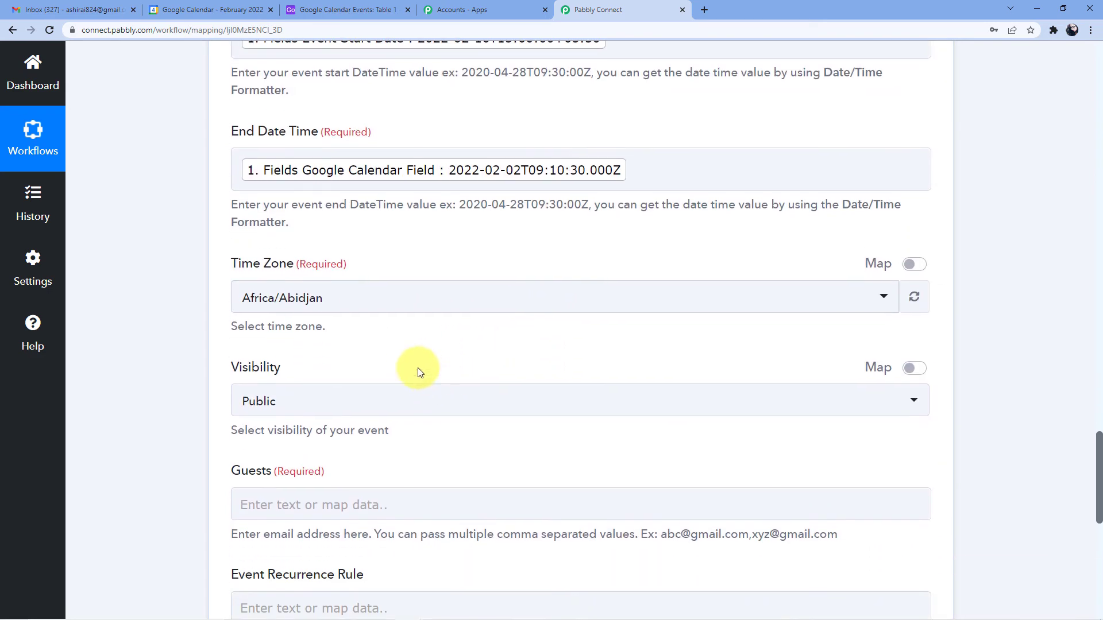
pyautogui.click(344, 309)
pyautogui.write('Asia/')
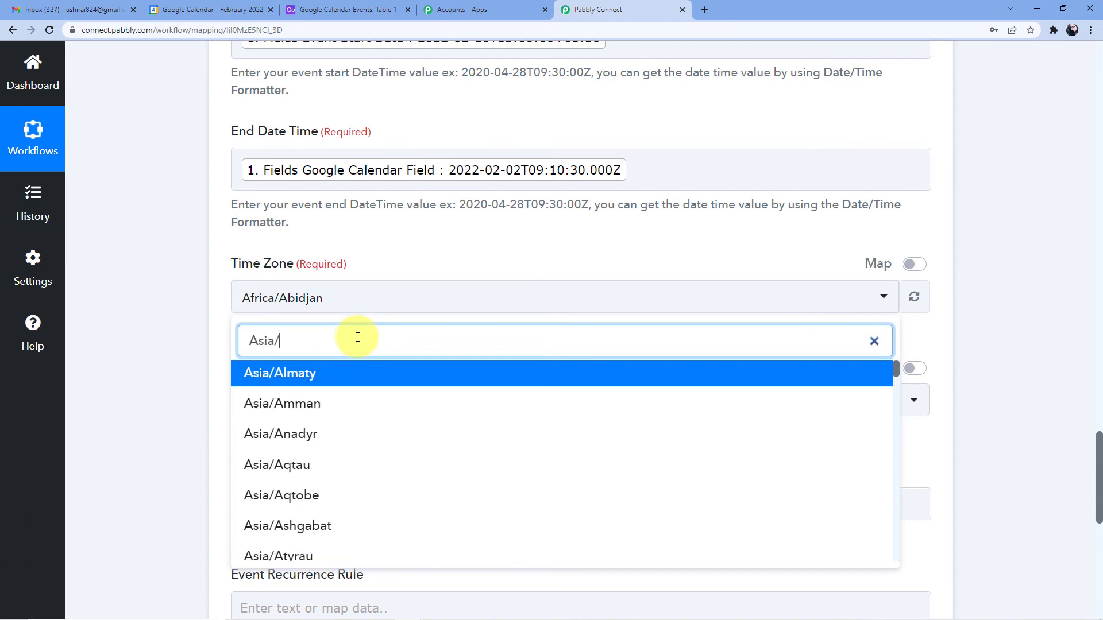
pyautogui.write('Kolkata')
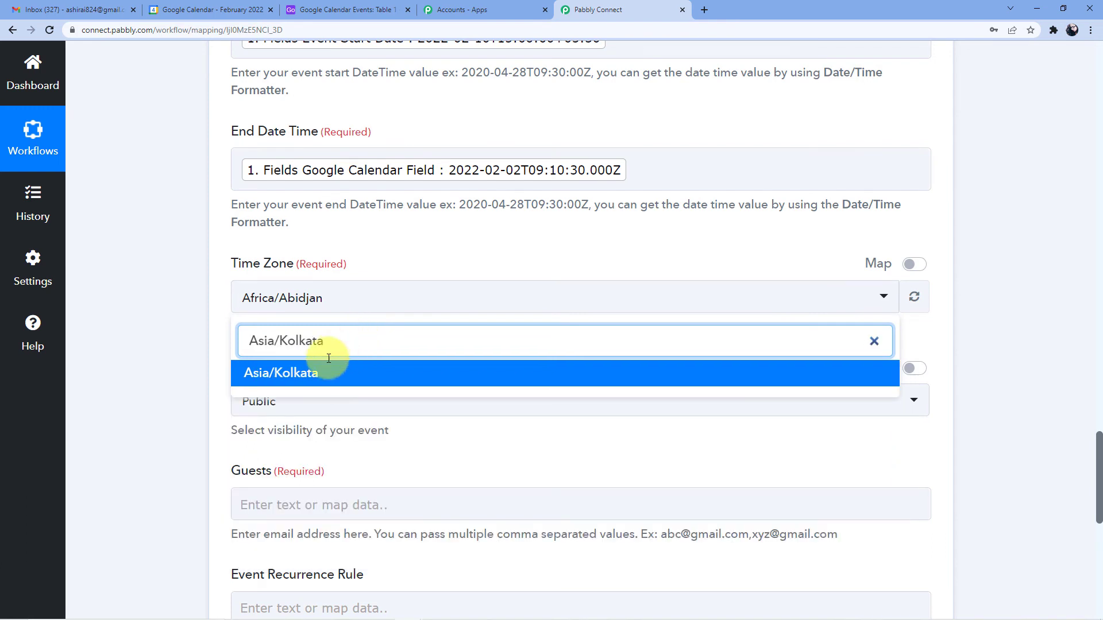
pyautogui.click(317, 372)
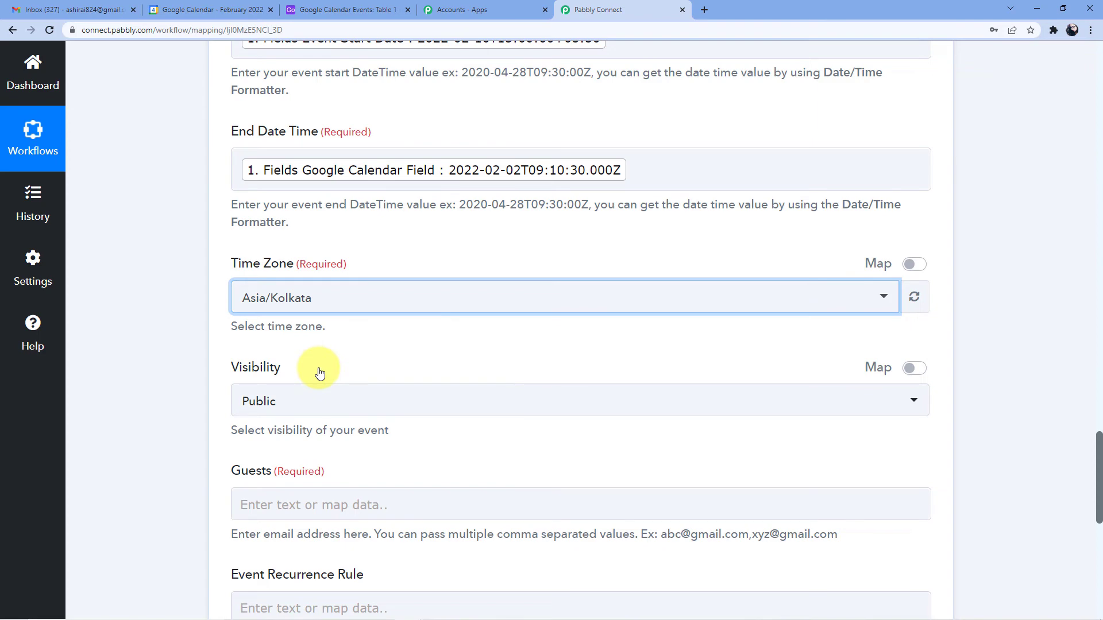
# Map the event's Guests to Fields Guest from the Airtable New Record response
pyautogui.scroll(-3, 352, 337)
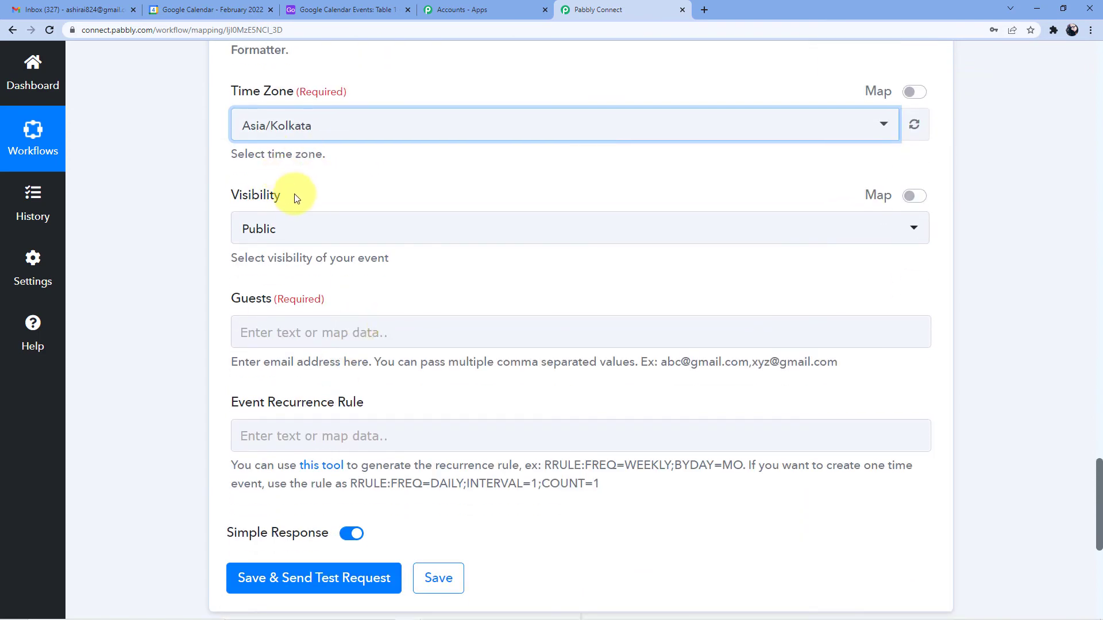
pyautogui.scroll(-1, 294, 220)
pyautogui.click(280, 218)
pyautogui.scroll(-1, 310, 303)
pyautogui.click(320, 285)
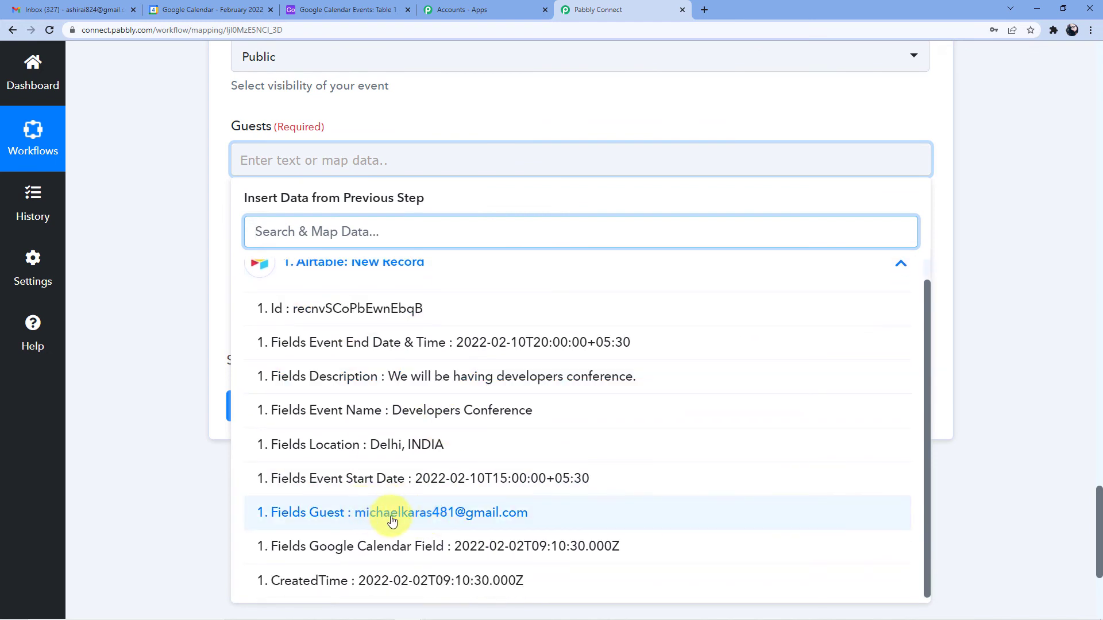
pyautogui.click(454, 519)
pyautogui.click(181, 266)
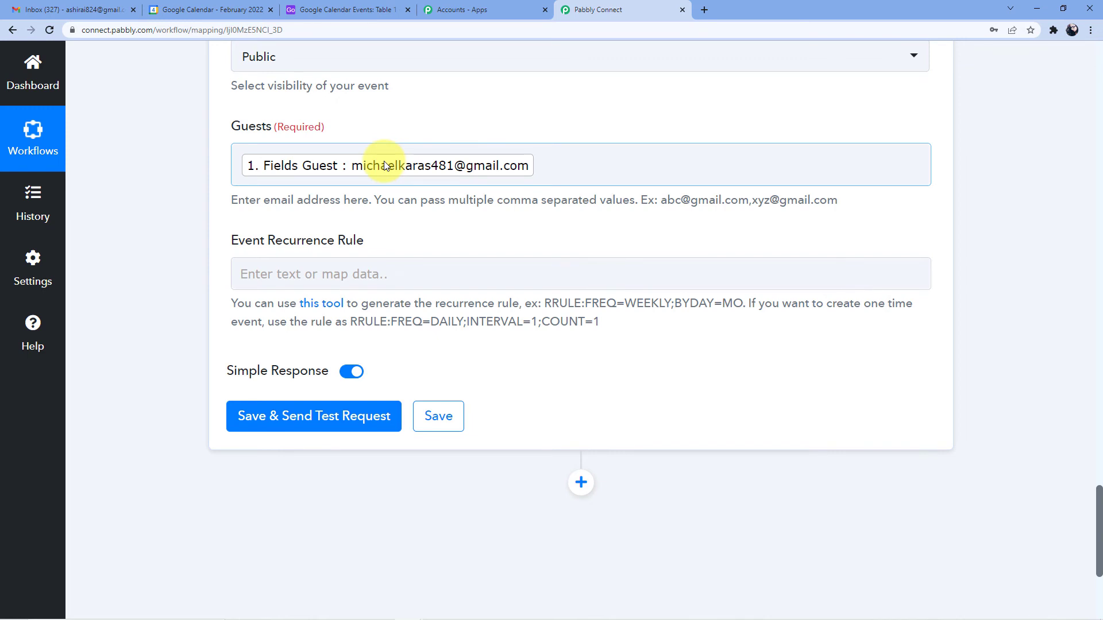
# Copy the one-time event rule from the help text and set the Event Recurrence Rule to RRULE:FREQ=DAILY;INTERVAL=1;COUNT=1
pyautogui.scroll(-2, 386, 166)
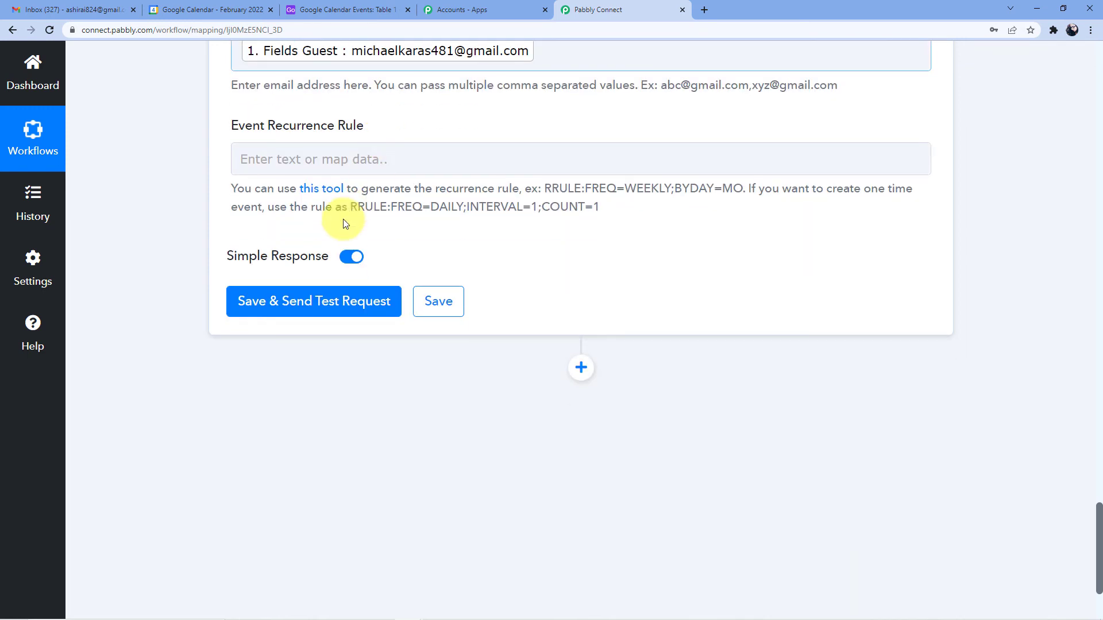
pyautogui.click(328, 170)
pyautogui.click(168, 153)
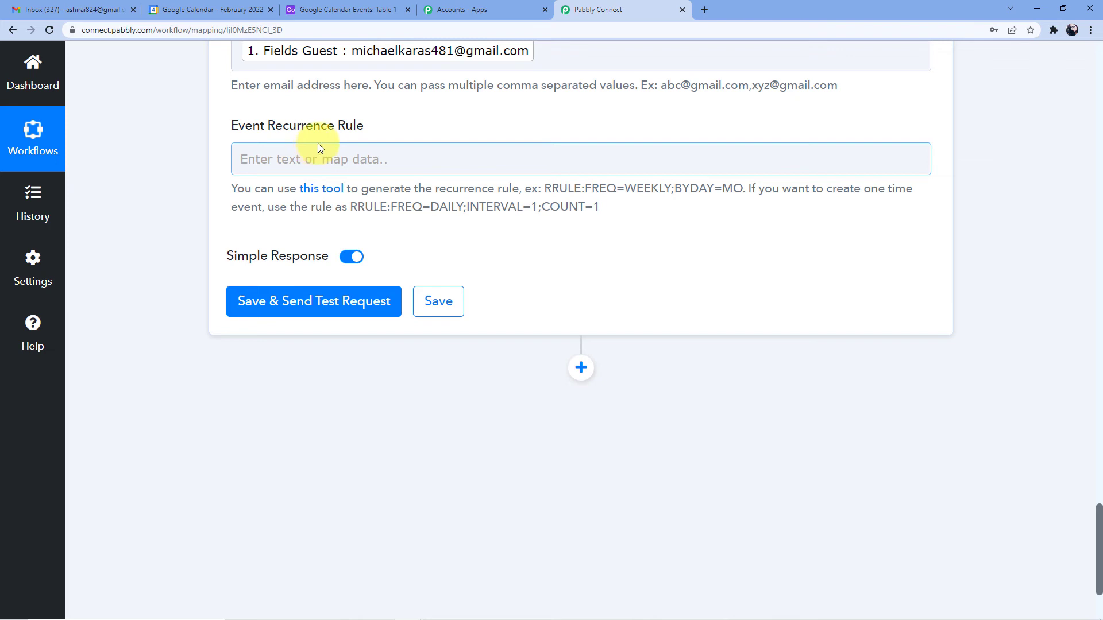
pyautogui.moveTo(352, 208); pyautogui.dragTo(597, 213)
pyautogui.rightClick(595, 211)
pyautogui.click(612, 219)
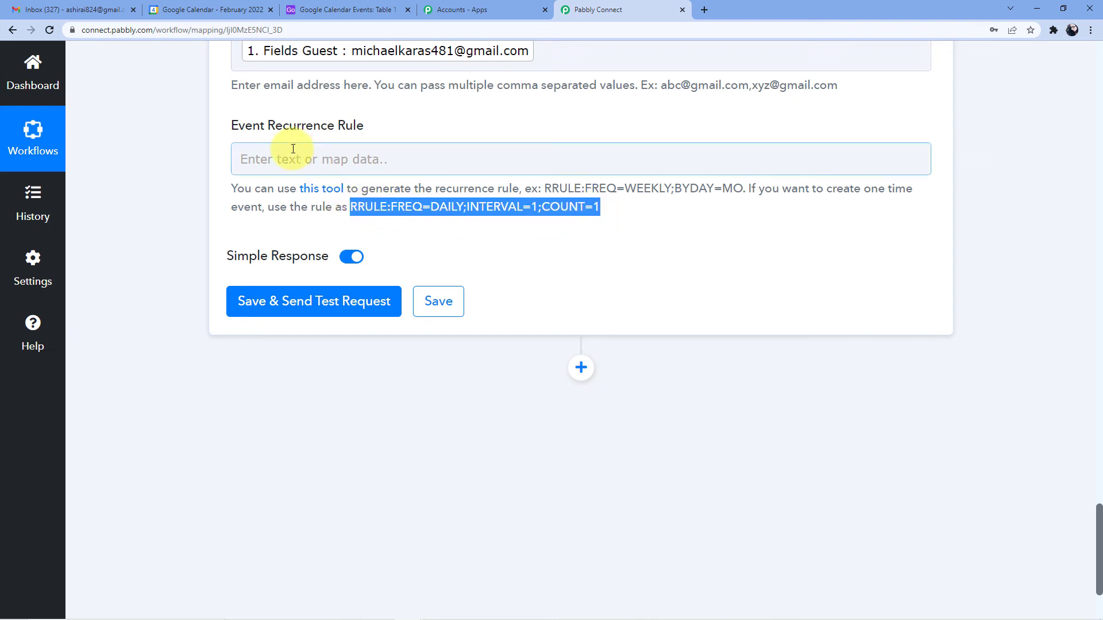
pyautogui.click(305, 159)
pyautogui.hotkey('ctrl', 'v')
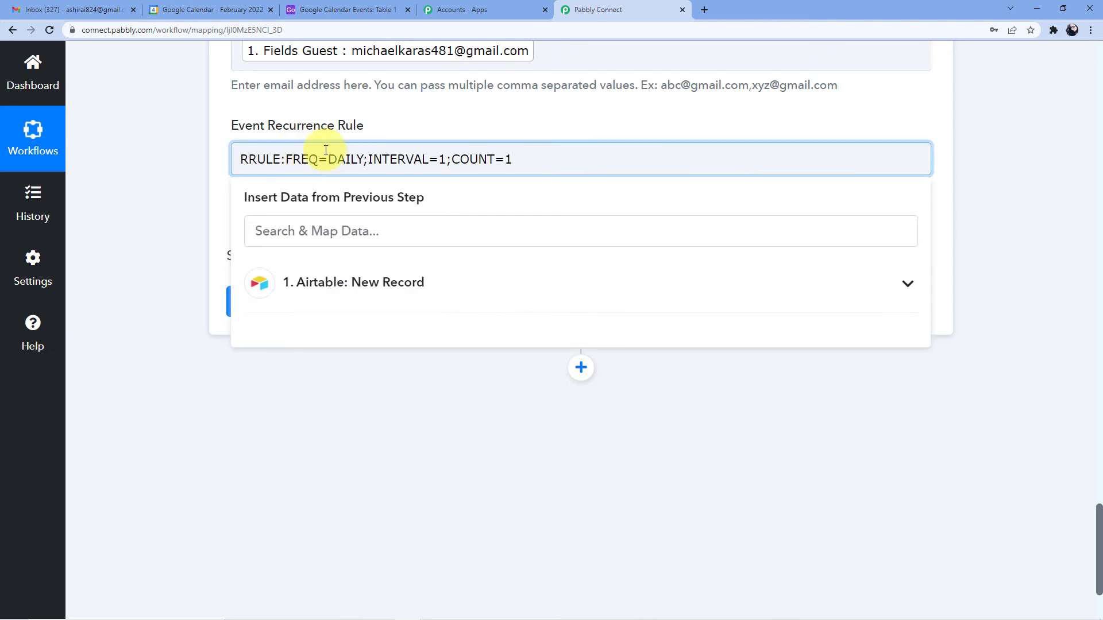
pyautogui.click(389, 117)
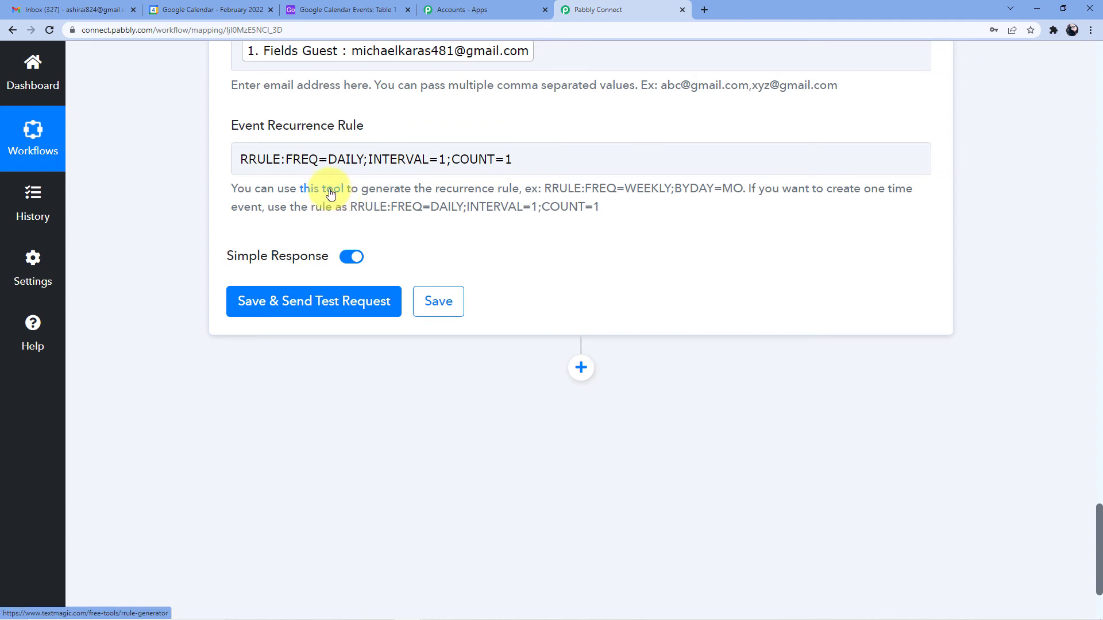
# Save the Create an Event action, send a test request, and examine the response received
pyautogui.click(278, 307)
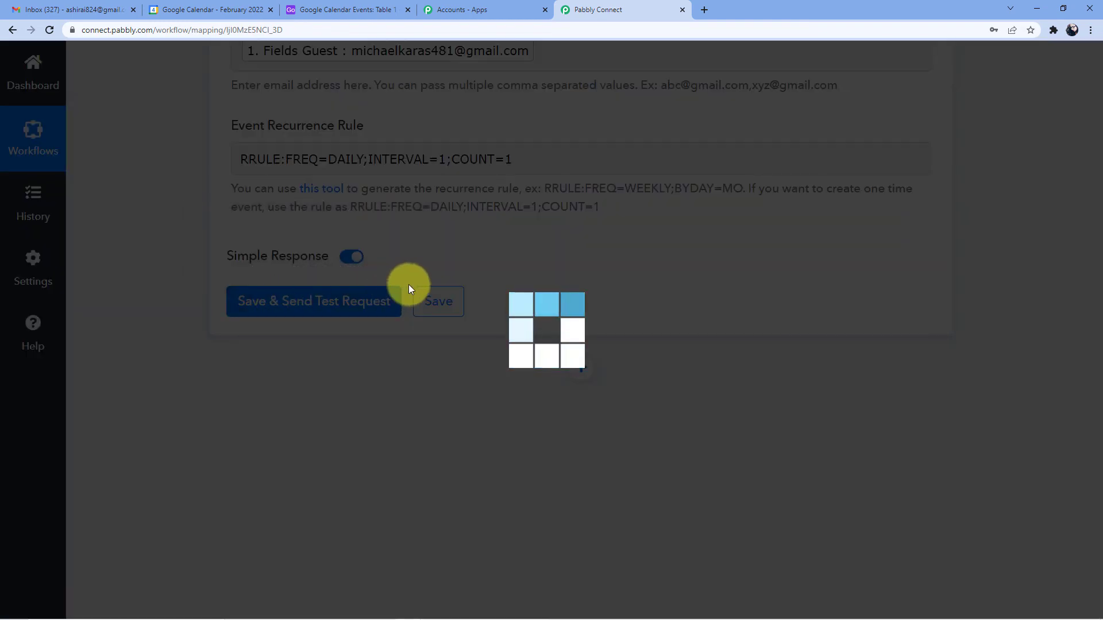
pyautogui.scroll(-2, 526, 305)
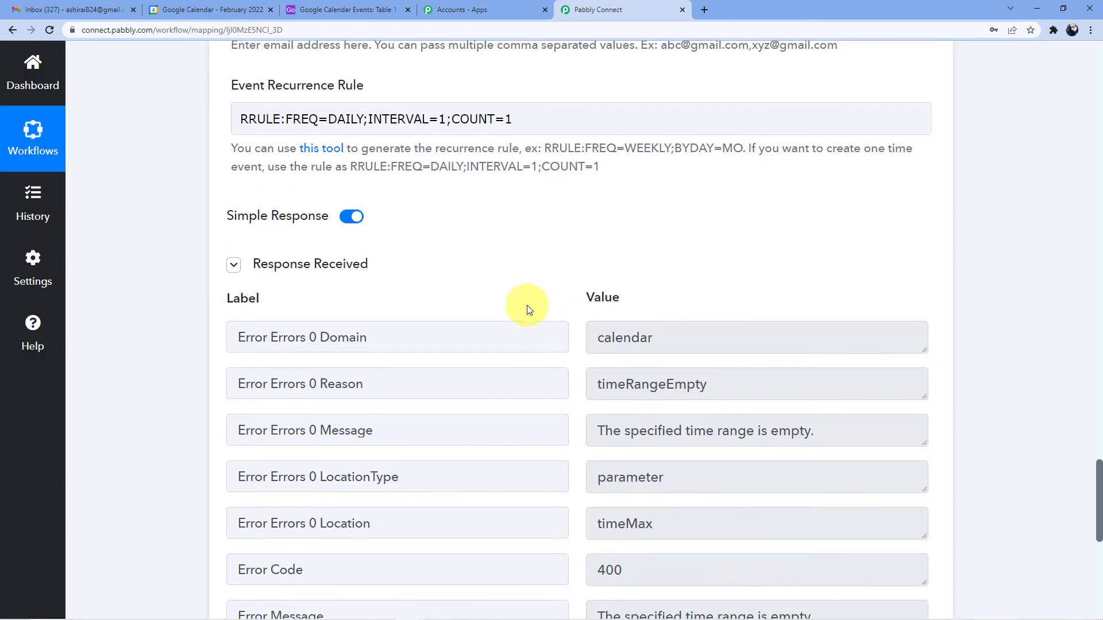
pyautogui.scroll(-1, 510, 334)
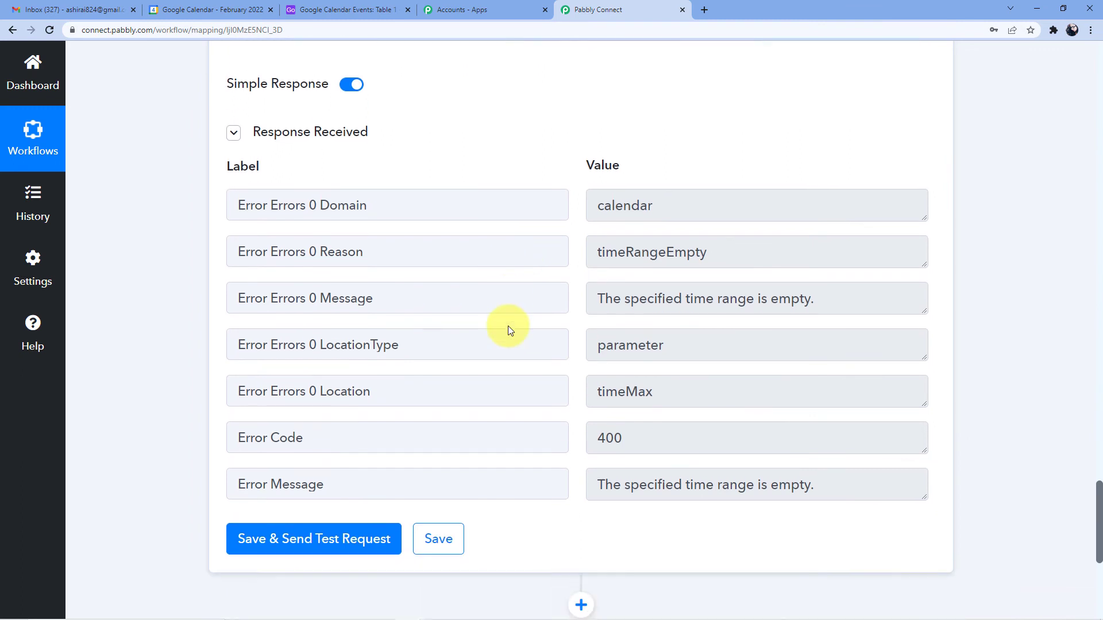
pyautogui.scroll(-1, 510, 337)
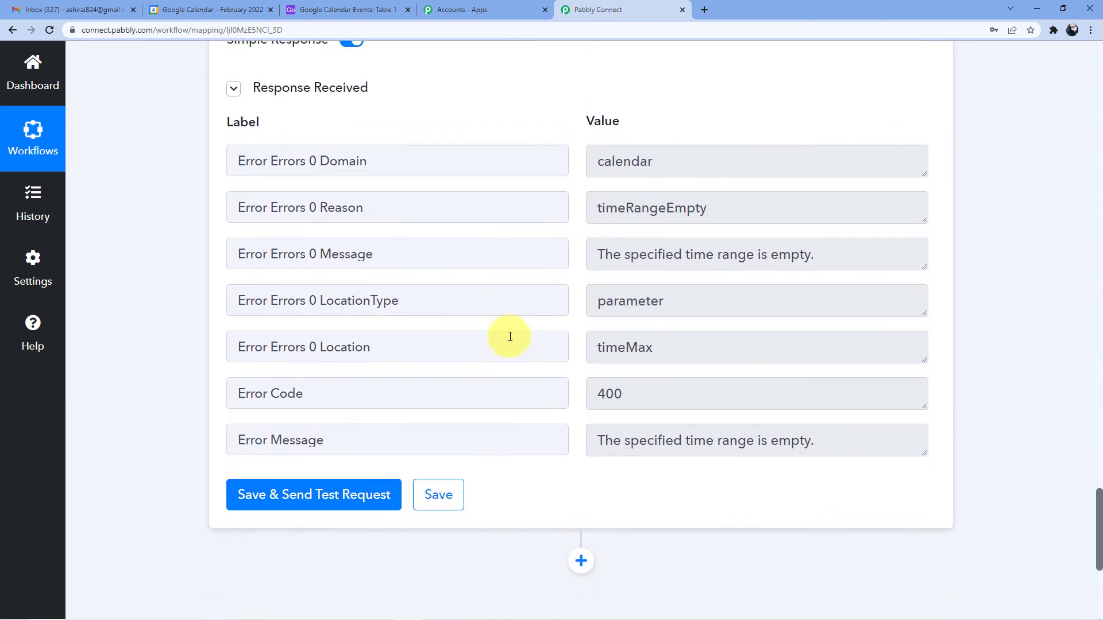
pyautogui.scroll(3, 510, 336)
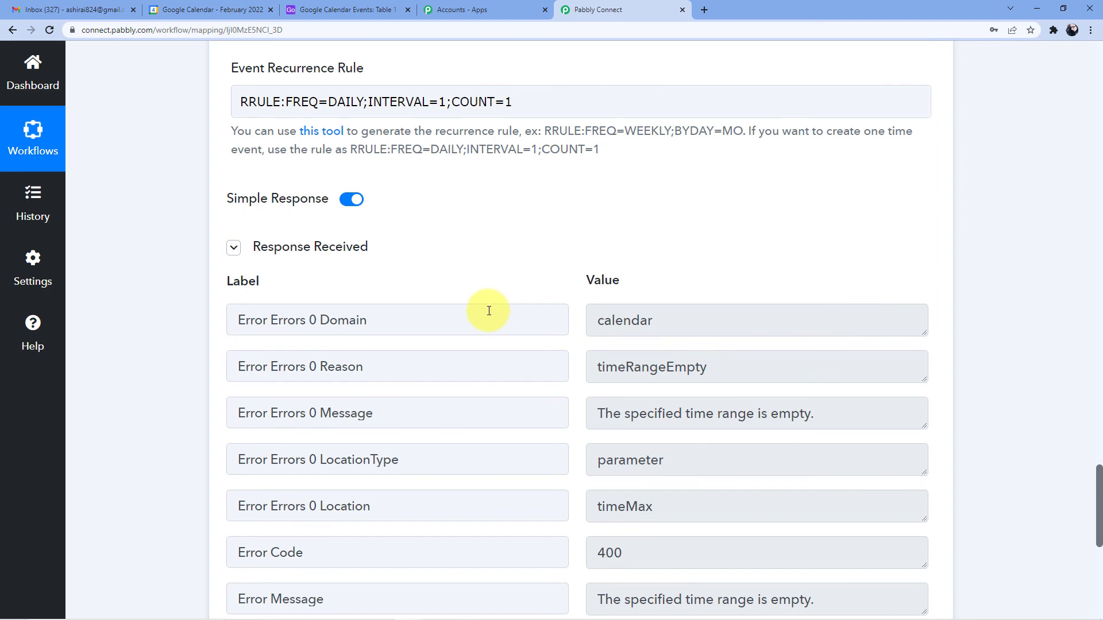
pyautogui.scroll(1, 490, 312)
pyautogui.scroll(-5, 487, 345)
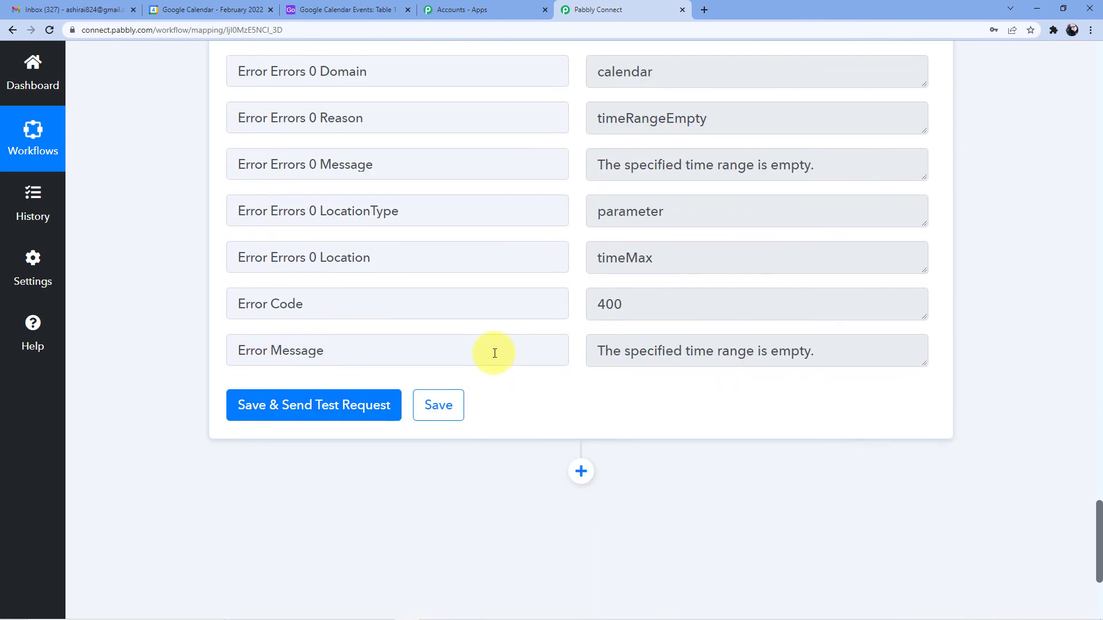
pyautogui.scroll(4, 495, 353)
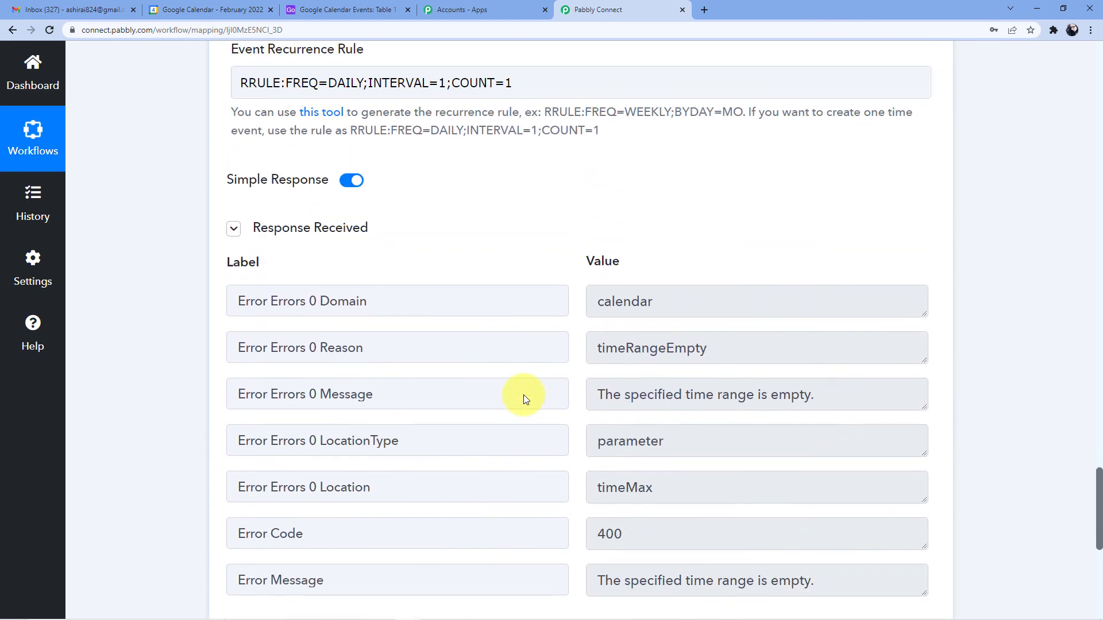
# Check the event end date column in Airtable and remap End Date Time to Fields Event End Date & Time in Pabbly Connect
pyautogui.scroll(10, 523, 396)
pyautogui.scroll(9, 442, 435)
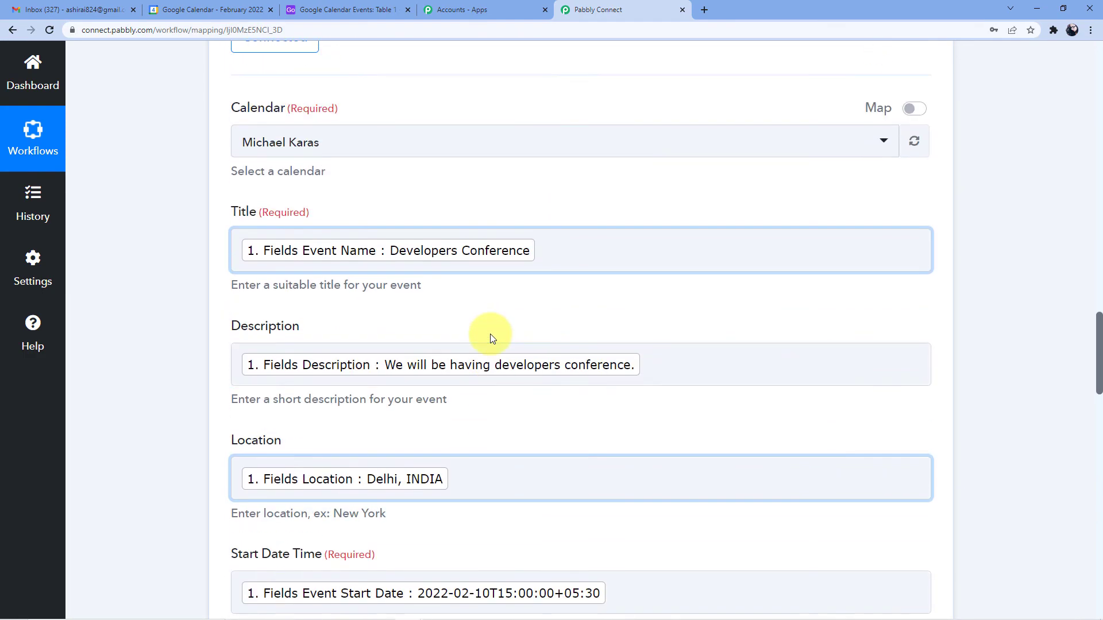
pyautogui.scroll(-3, 493, 259)
pyautogui.scroll(-5, 483, 284)
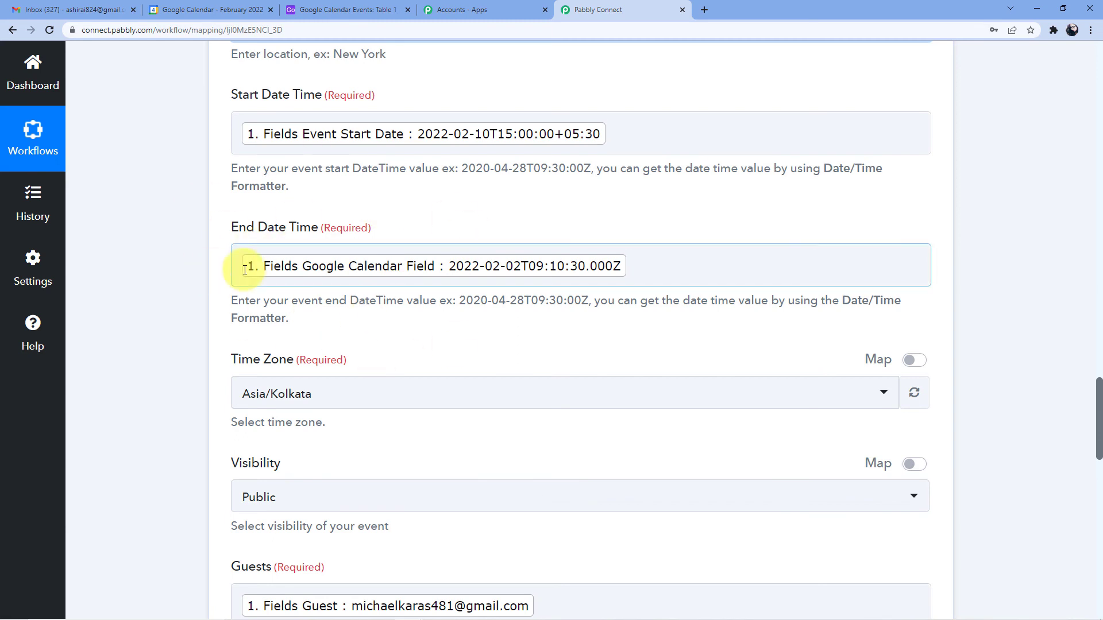
pyautogui.click(328, 10)
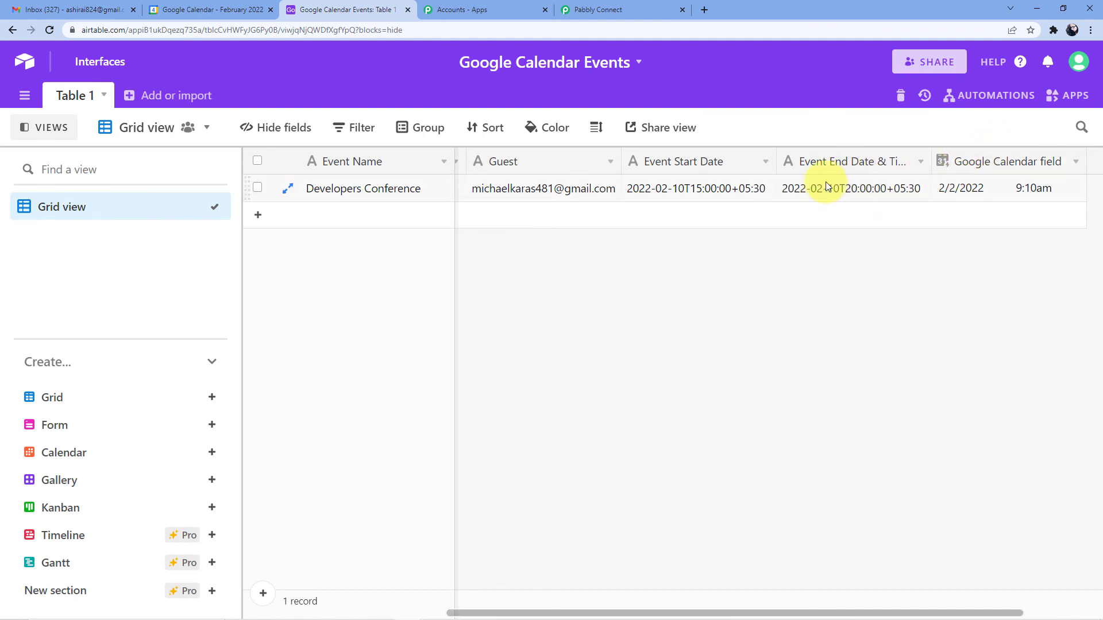
pyautogui.click(583, 5)
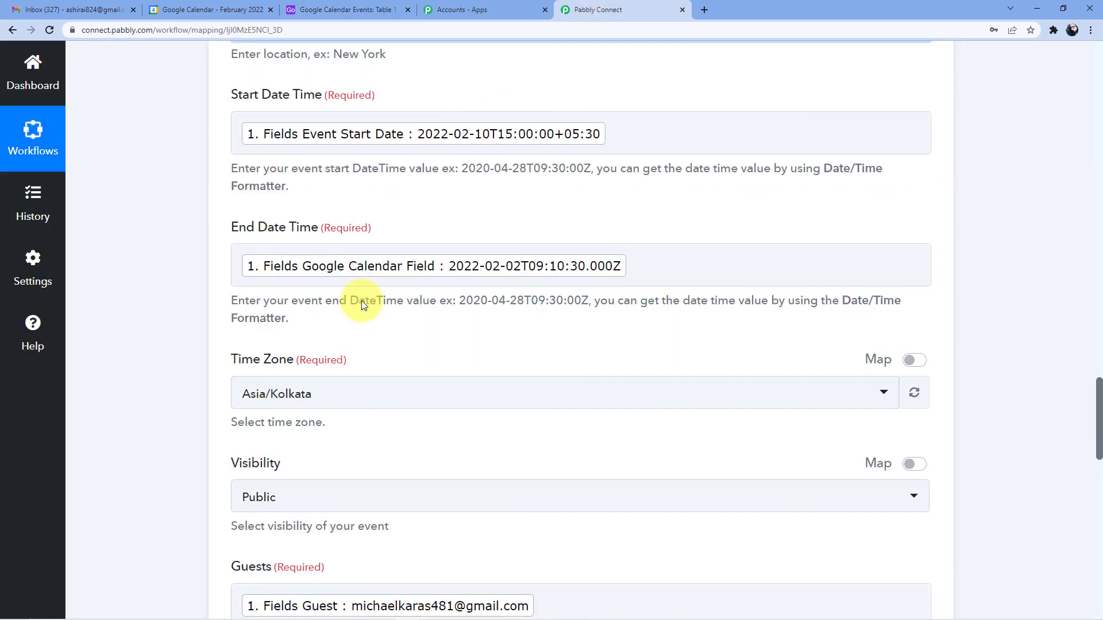
pyautogui.click(358, 268)
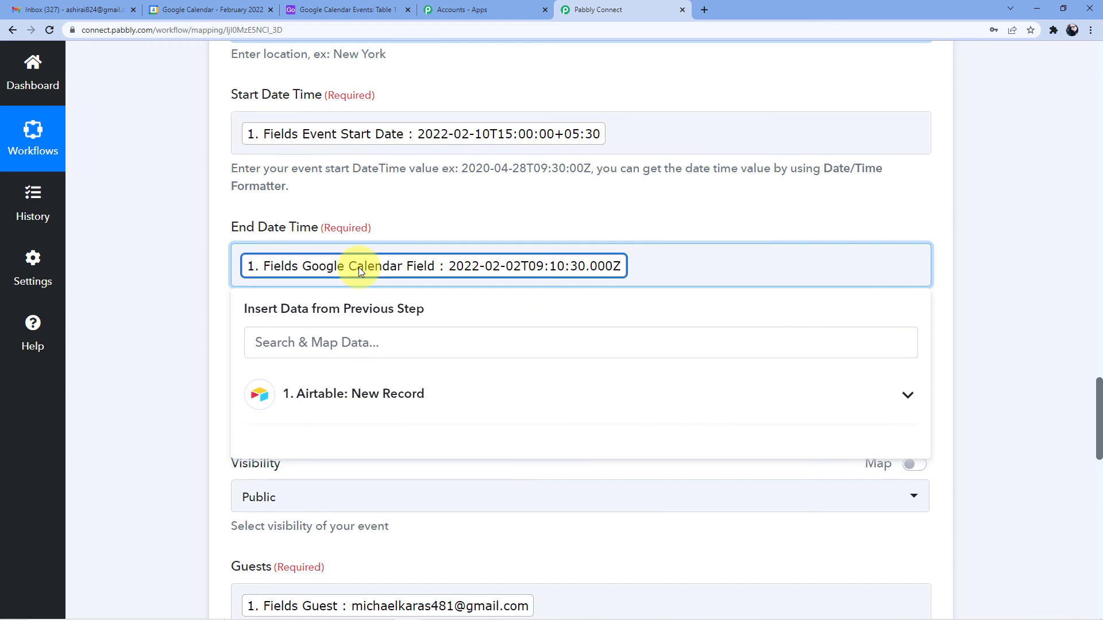
pyautogui.press('BackSpace')
pyautogui.click(358, 381)
pyautogui.scroll(-6, 399, 350)
pyautogui.scroll(2, 409, 358)
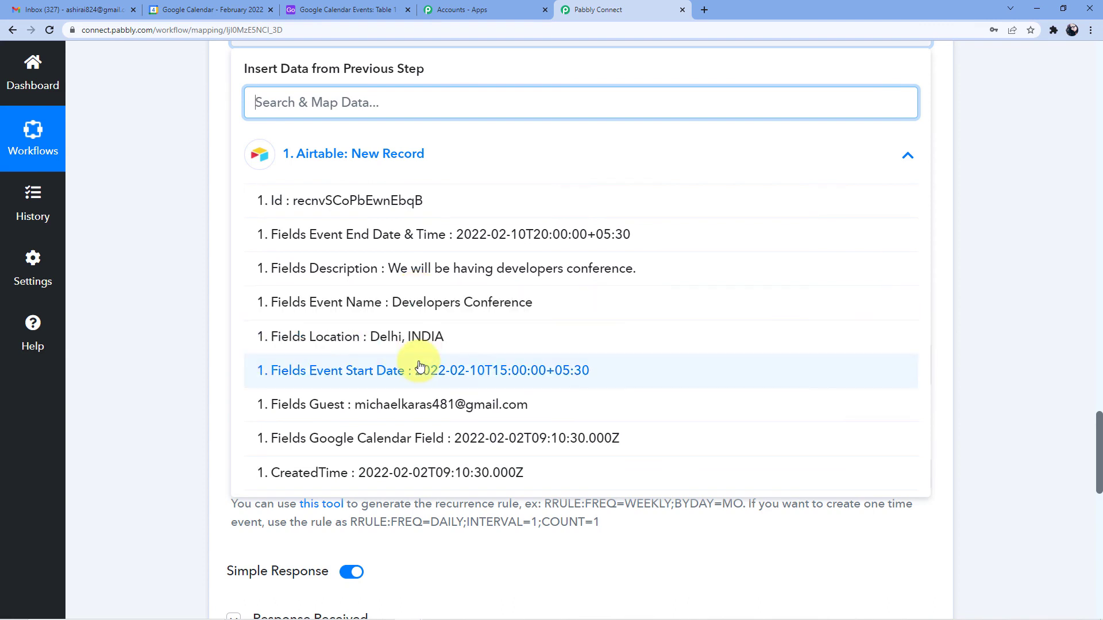
pyautogui.scroll(2, 428, 440)
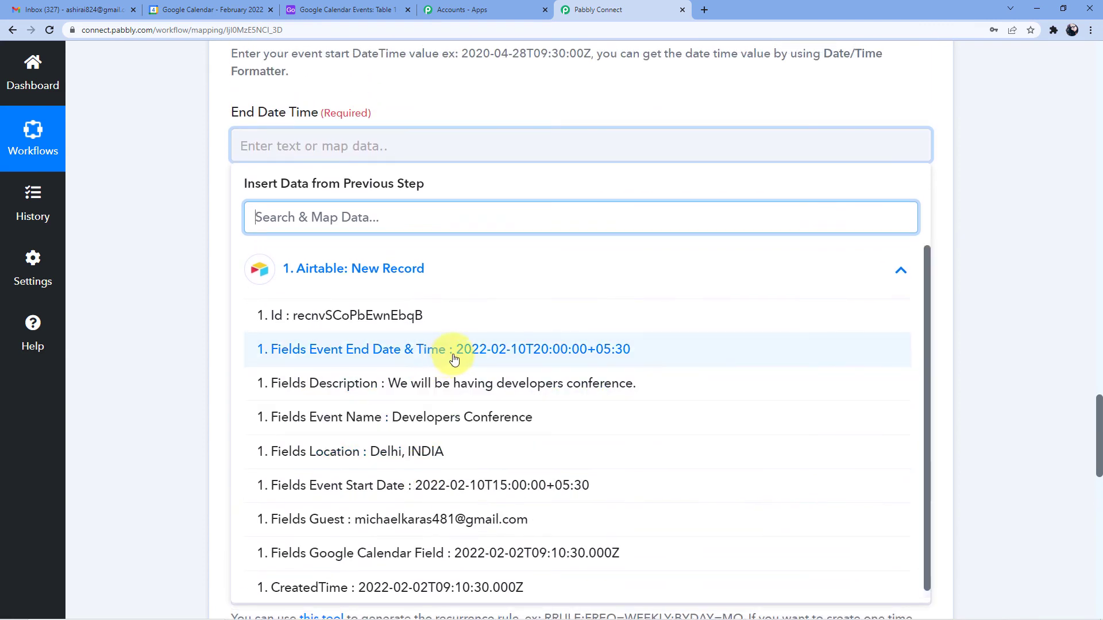
pyautogui.click(415, 351)
pyautogui.click(173, 229)
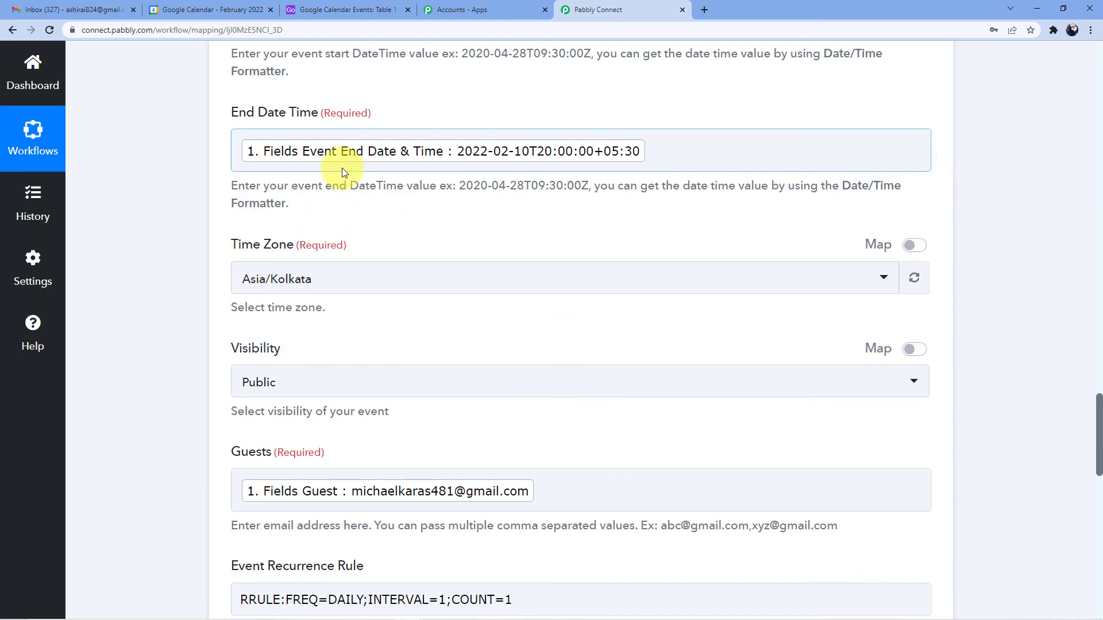
# Save the corrected Create an Event action and send another test request to Google Calendar
pyautogui.scroll(-15, 343, 168)
pyautogui.scroll(3, 373, 322)
pyautogui.click(394, 349)
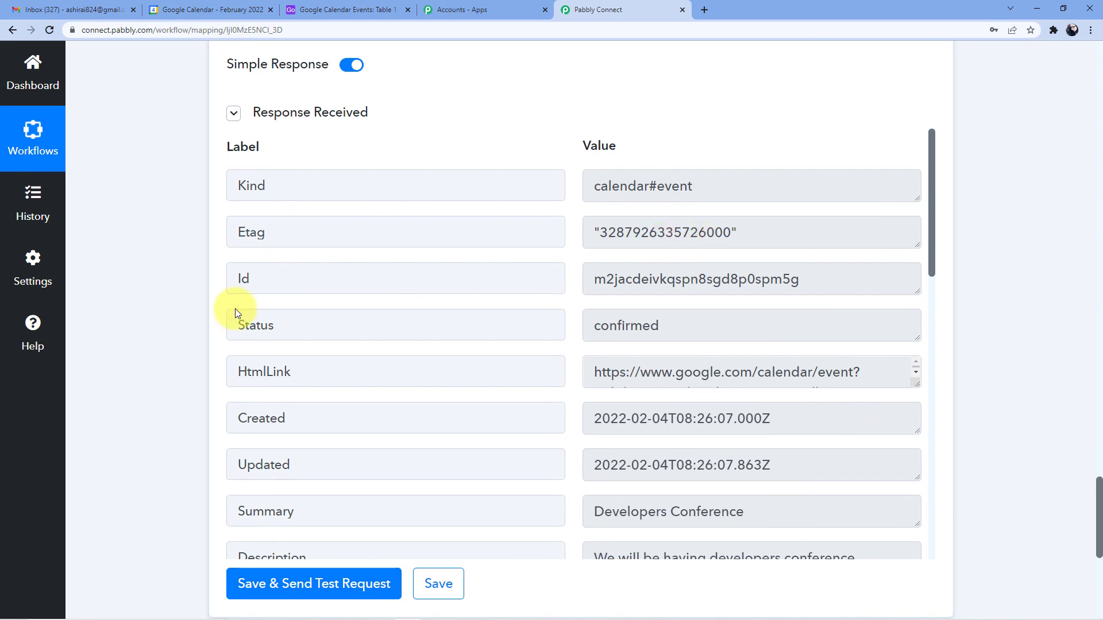
pyautogui.scroll(-4, 512, 298)
# Switch to Google Calendar, show the workflow's target calendar, and examine the details of the Developers Conference event on February 10
pyautogui.click(332, 6)
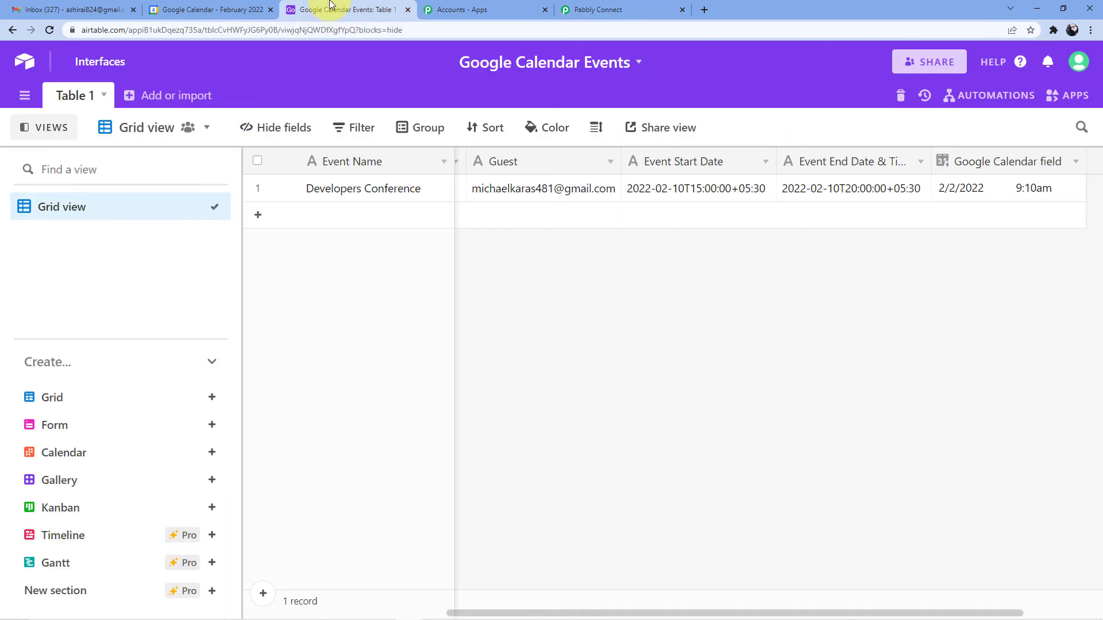
pyautogui.click(202, 9)
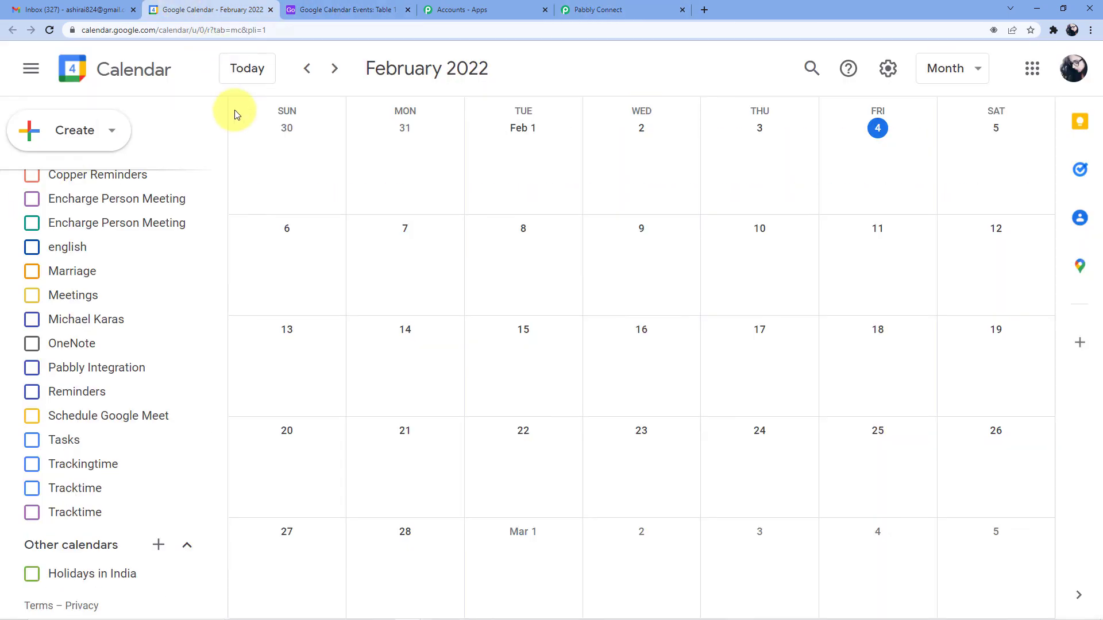
pyautogui.scroll(1, 148, 419)
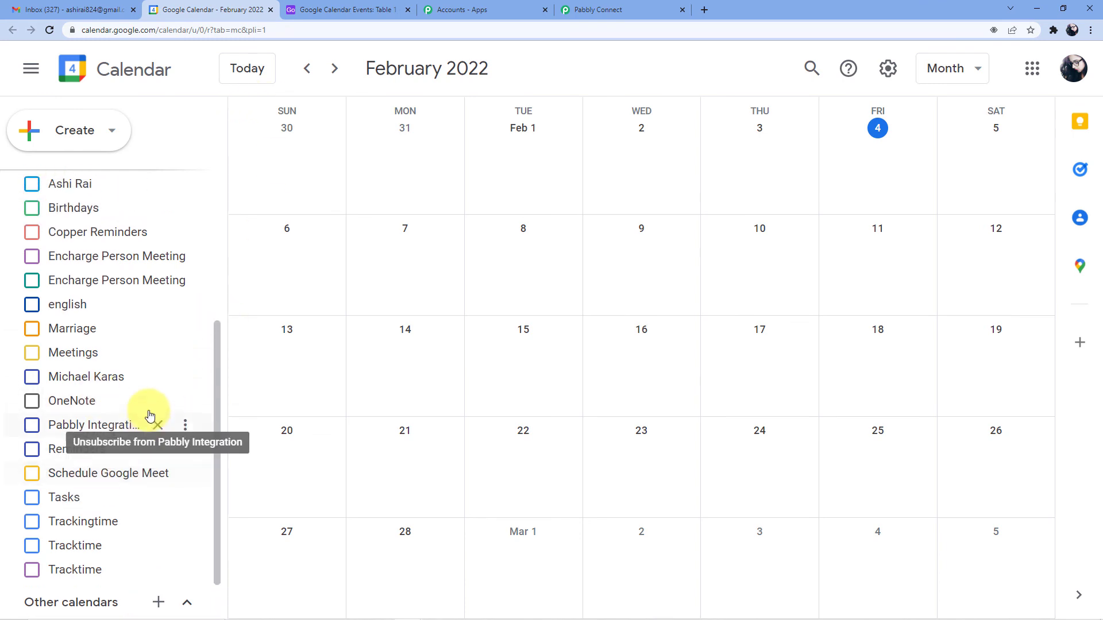
pyautogui.click(57, 381)
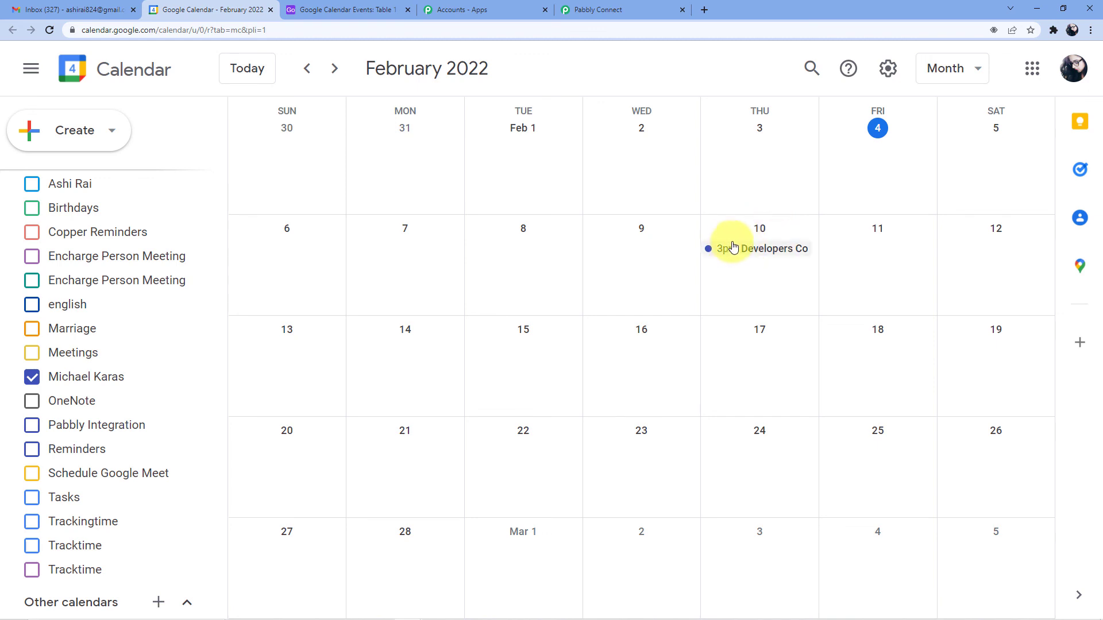
pyautogui.click(32, 381)
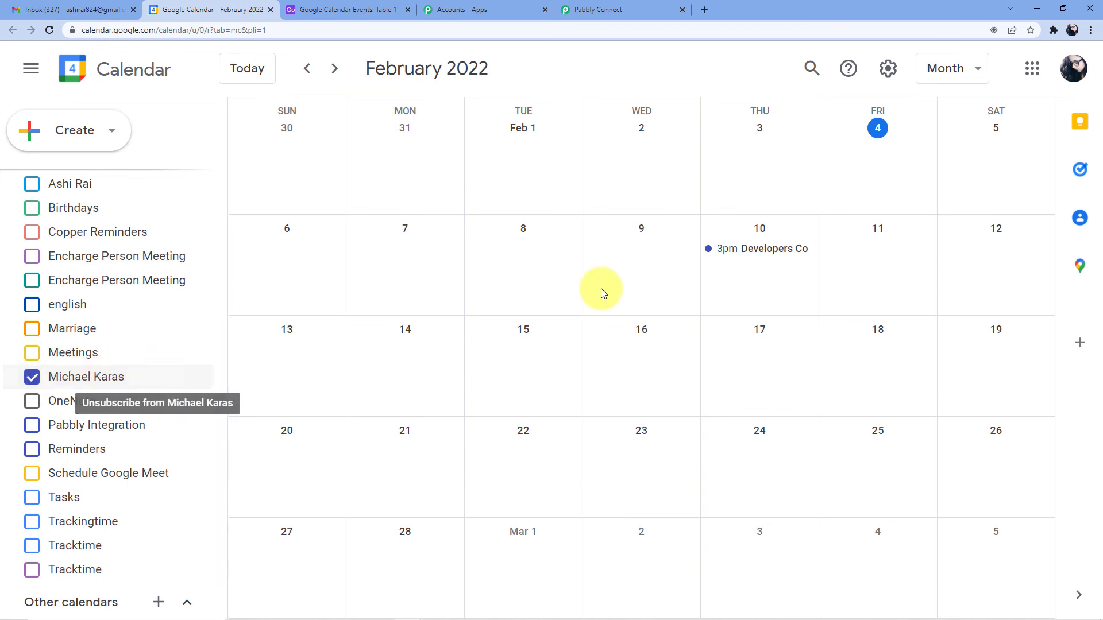
pyautogui.click(760, 250)
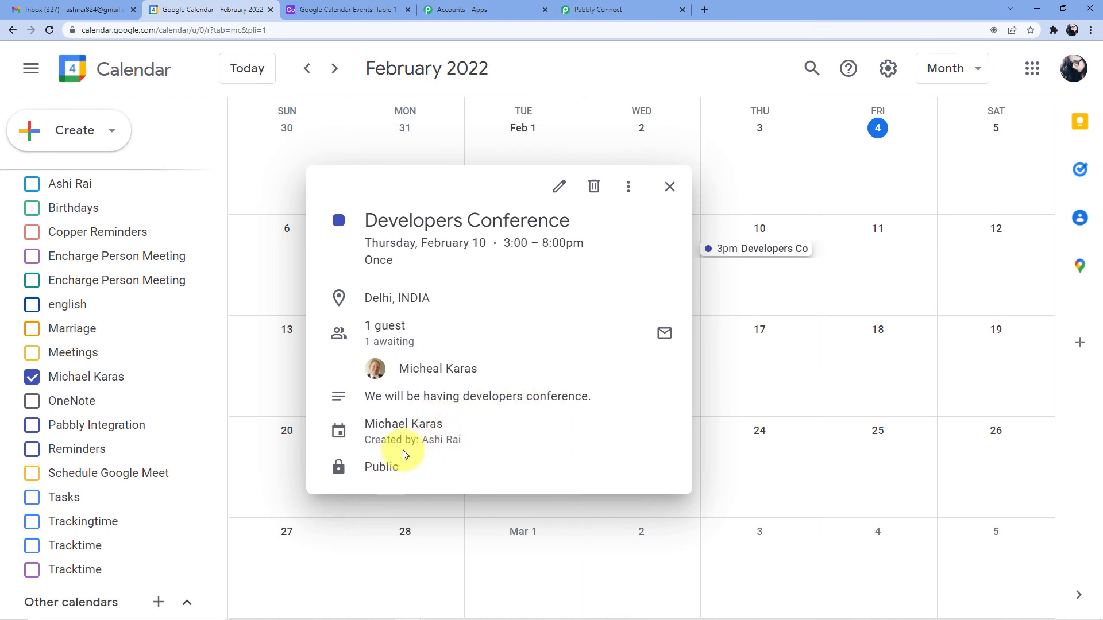
pyautogui.click(699, 133)
# Switch back to Pabbly Connect and collapse the Airtable New Record trigger and the Google Calendar Create an Event action
pyautogui.click(612, 9)
pyautogui.scroll(4, 610, 202)
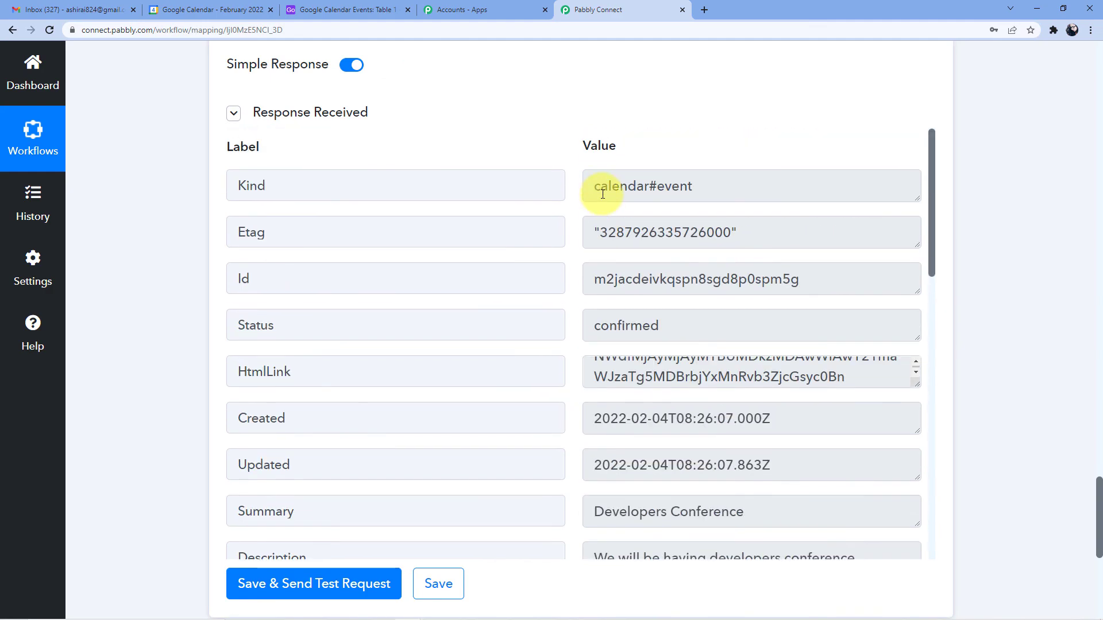
pyautogui.scroll(20, 874, 509)
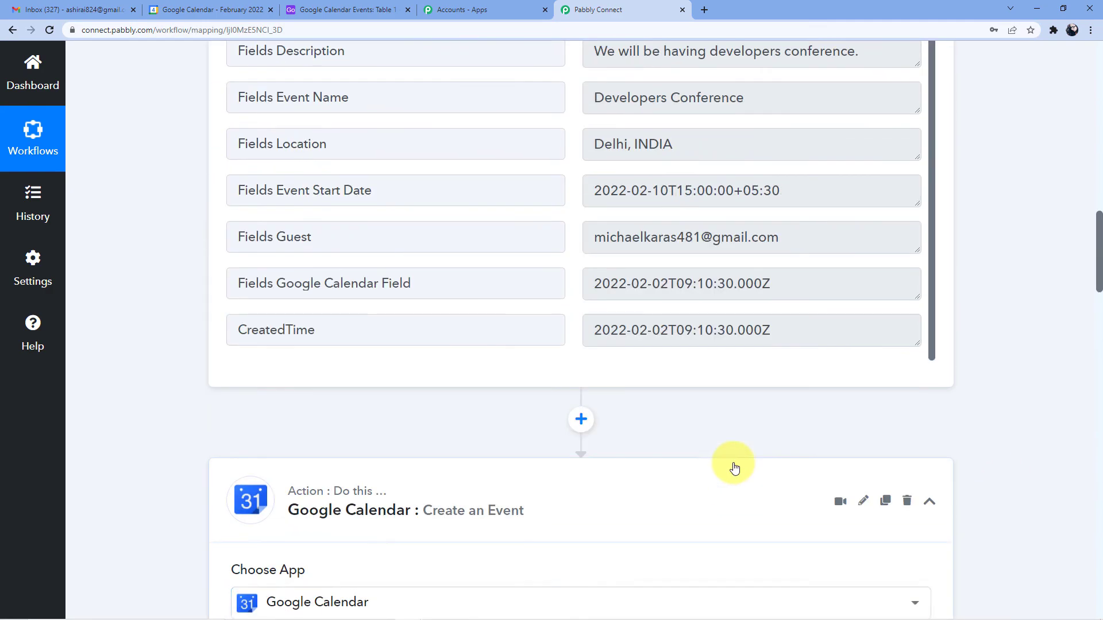
pyautogui.scroll(10, 727, 458)
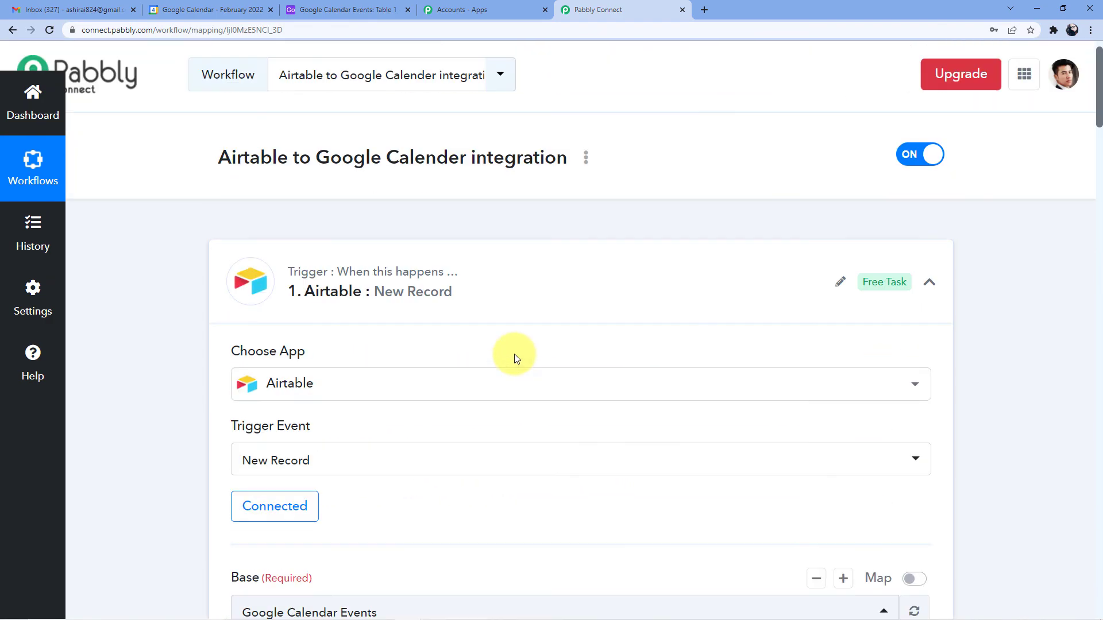
pyautogui.click(487, 278)
pyautogui.scroll(-4, 564, 327)
pyautogui.click(568, 211)
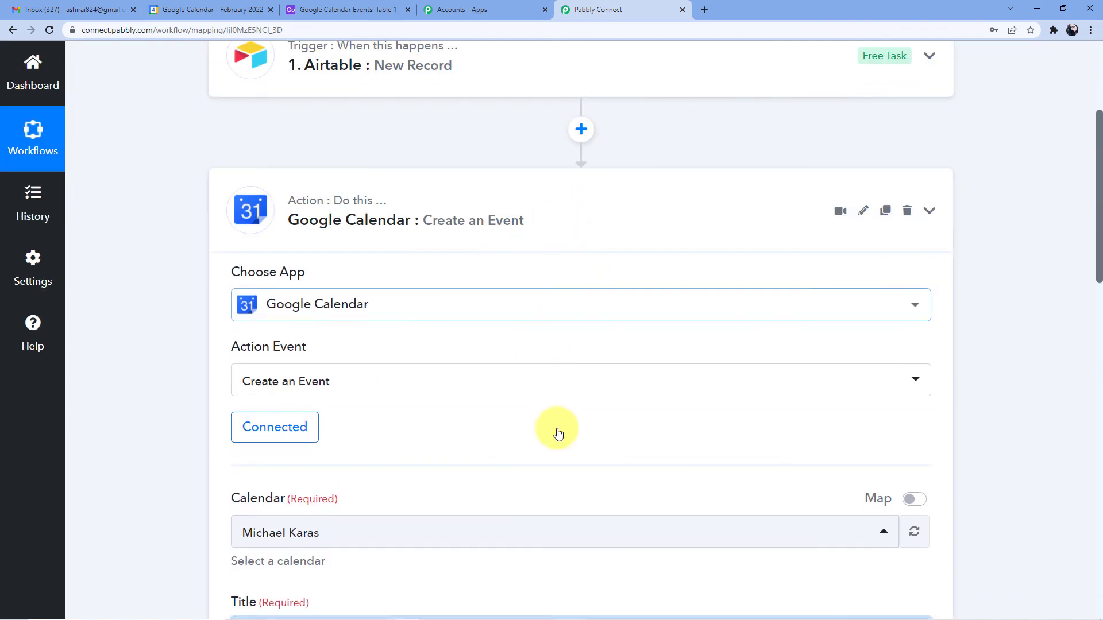
pyautogui.scroll(4, 557, 430)
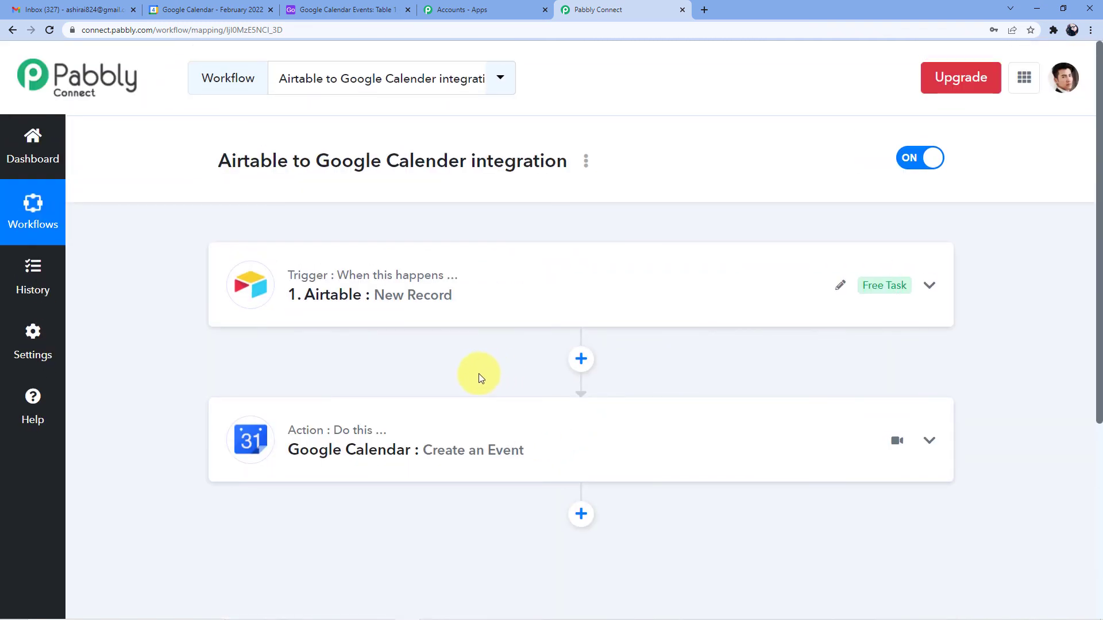